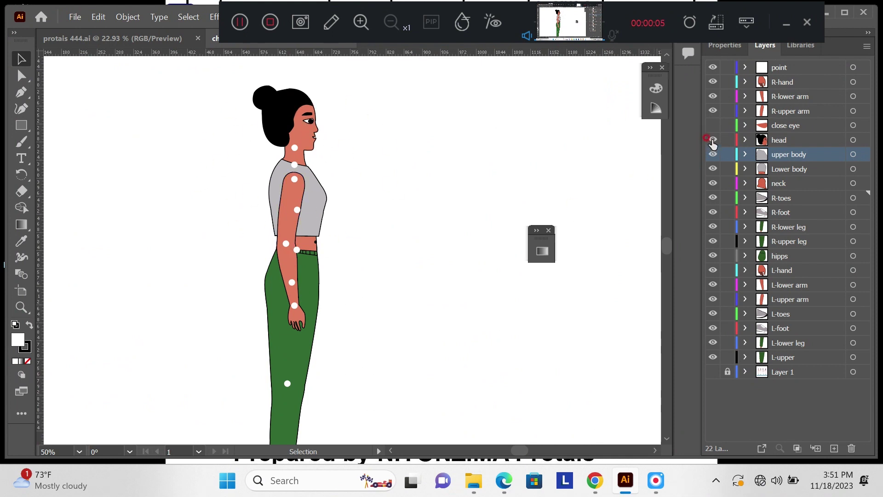
Toggle the visibility of the head, Lower body, upper body and L-lower arm layers off and on to check their contents
click(712, 140)
click(713, 140)
click(712, 168)
click(712, 169)
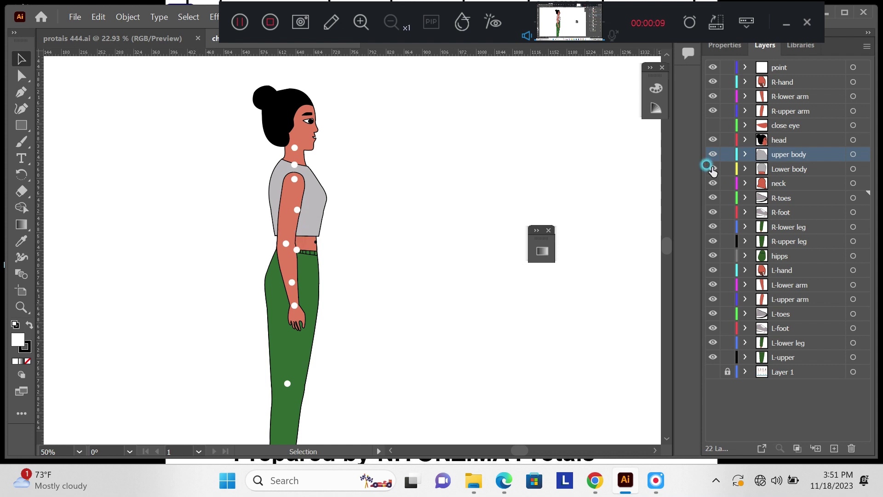
click(713, 154)
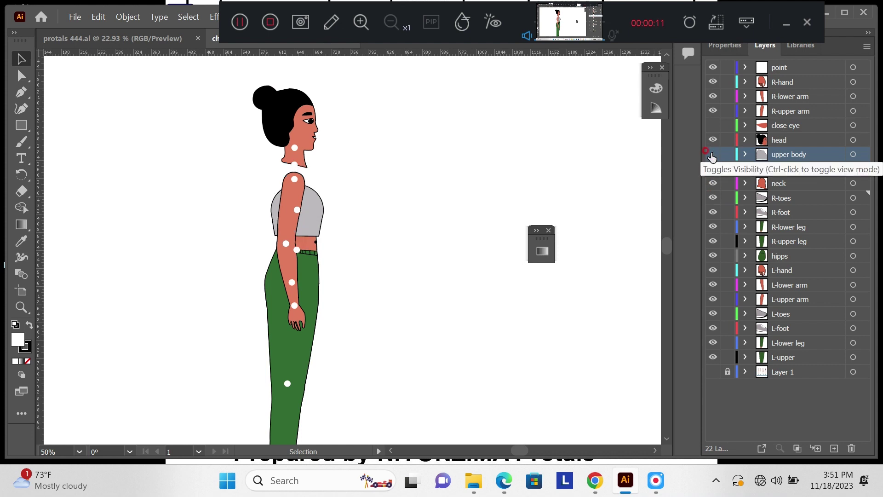
click(712, 154)
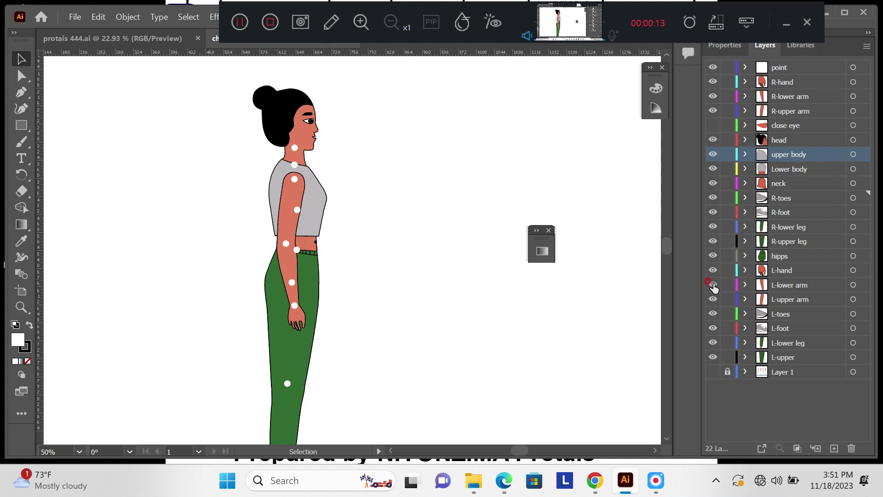
click(712, 285)
click(712, 285)
Toggle the visibility of the R-hand and R-upper arm layers to check which arm parts they hold
click(712, 82)
click(713, 82)
click(712, 96)
click(712, 111)
click(713, 111)
click(712, 111)
click(713, 110)
click(712, 111)
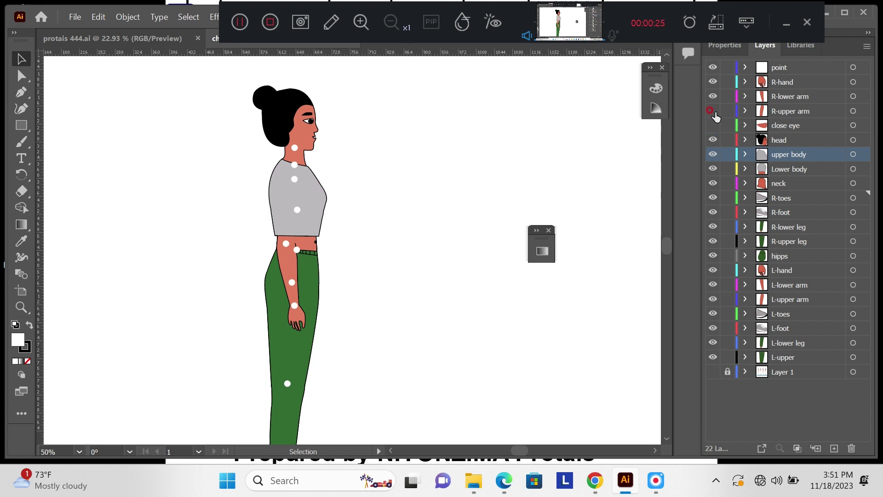
click(712, 111)
Select the R-toes, R-foot, R-lower leg and R-upper leg artwork and rotate the whole leg backward about the hip joint point
scroll(697, 276, down, 2)
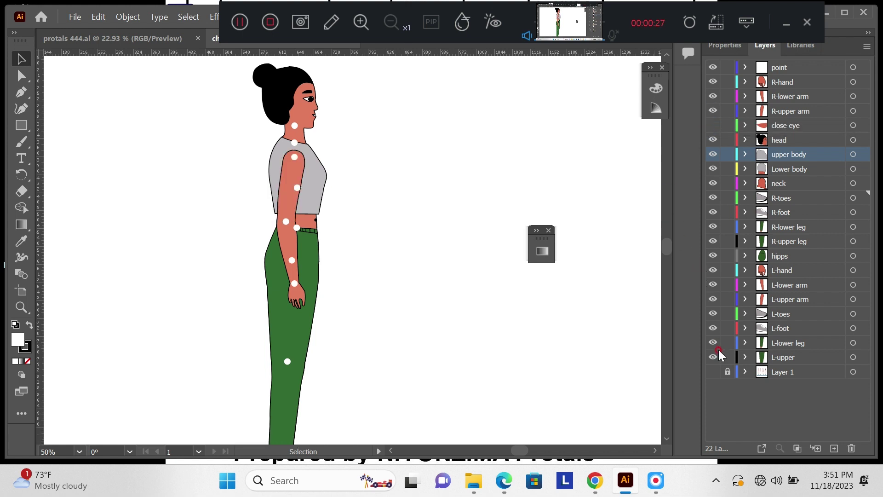
scroll(637, 281, down, 4)
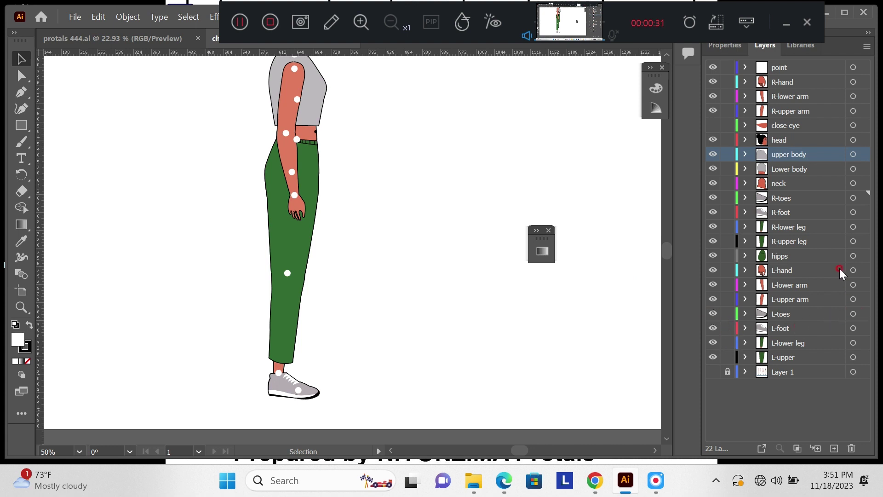
click(853, 197)
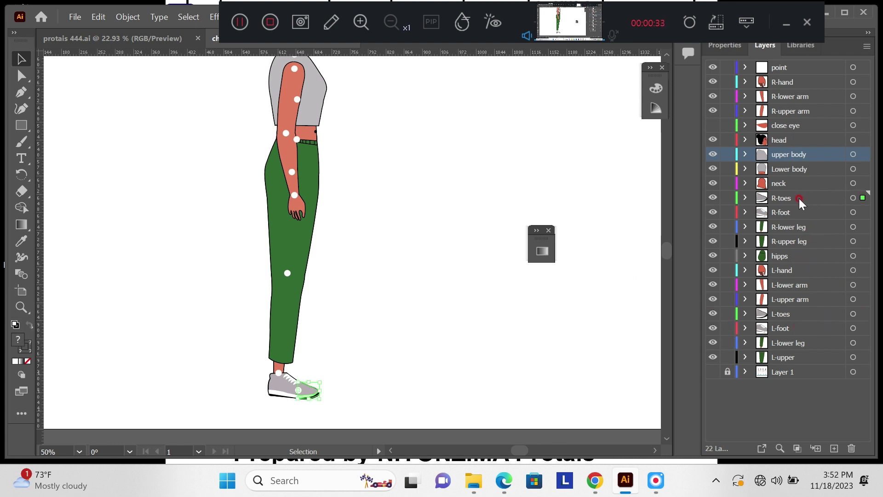
shift+click(798, 199)
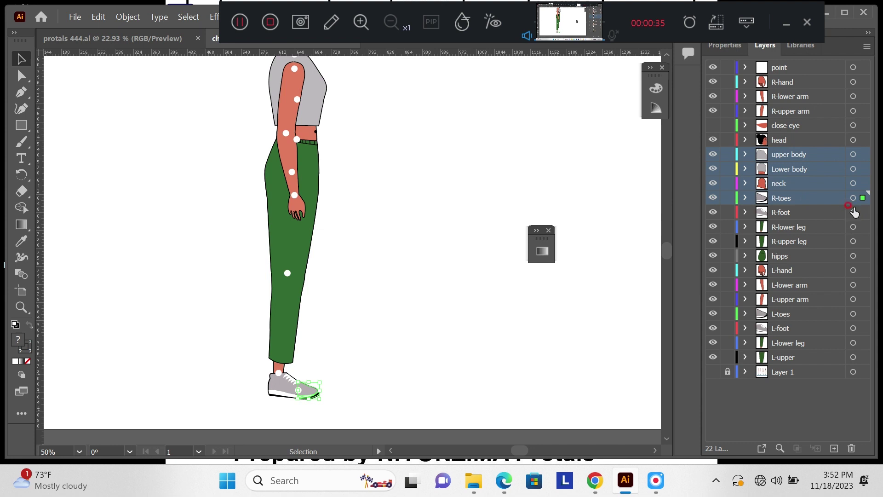
click(825, 199)
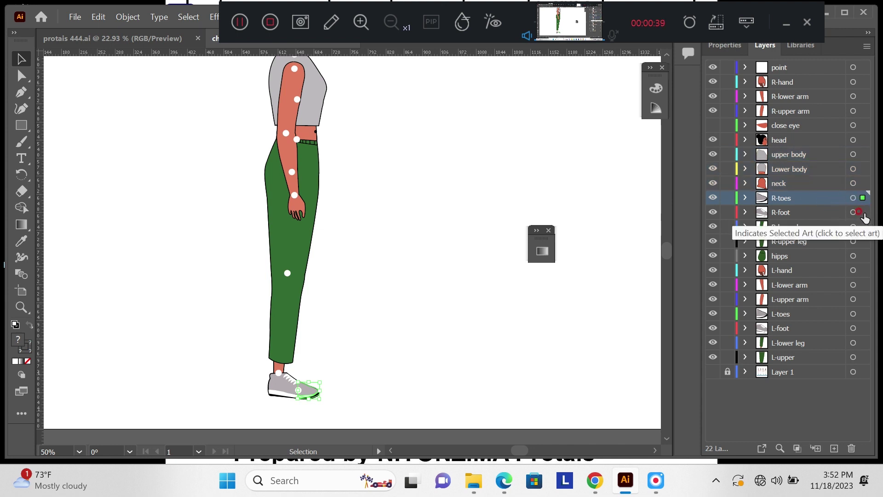
shift+click(859, 212)
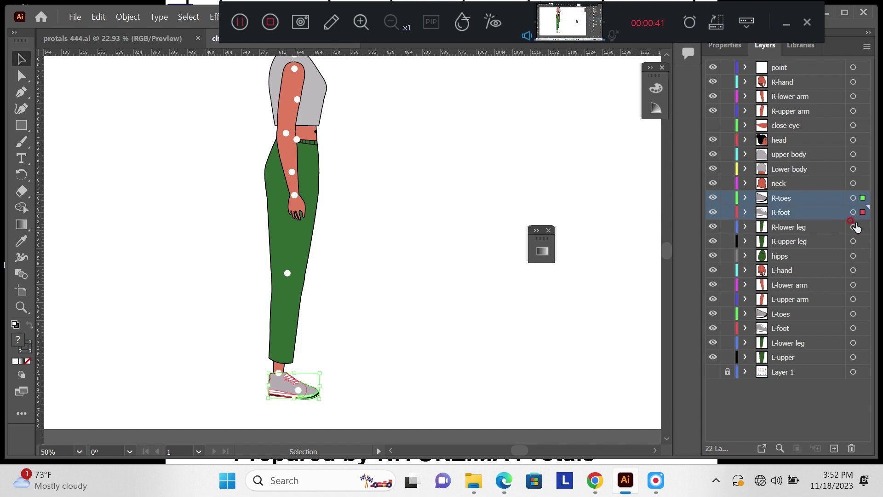
shift+click(858, 227)
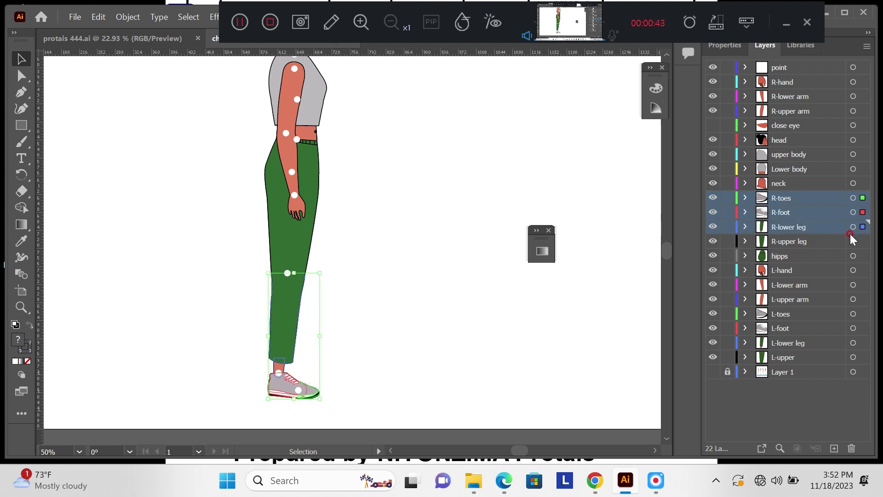
shift+click(860, 241)
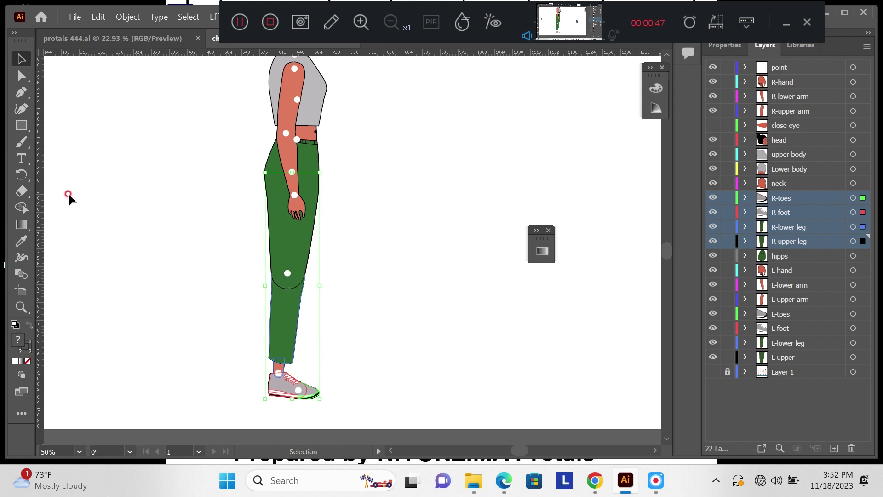
click(22, 175)
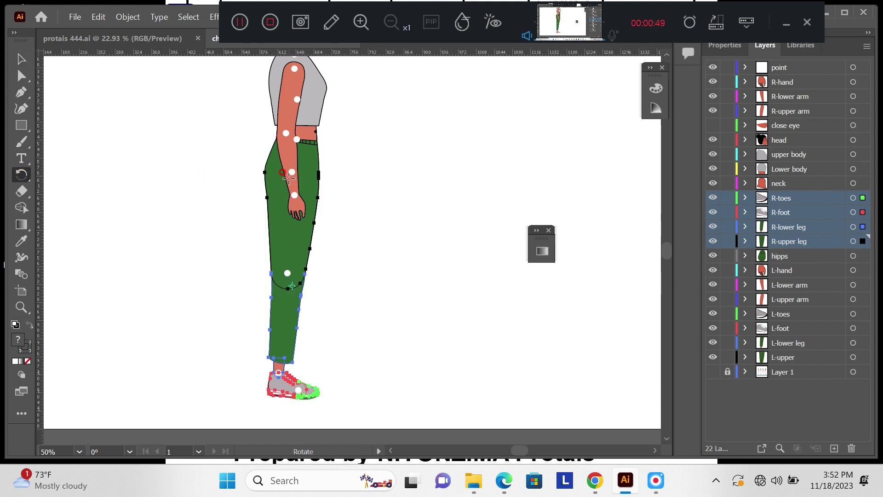
click(292, 171)
drag(395, 361, 258, 340)
Select the R-hand, R-lower arm and R-upper arm artwork and rotate the arm backward about the shoulder joint point
scroll(363, 289, up, 2)
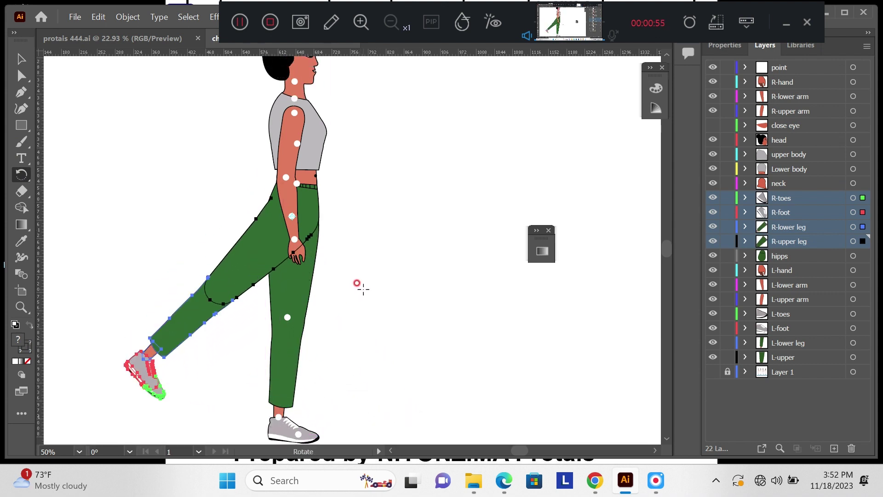
scroll(362, 288, up, 2)
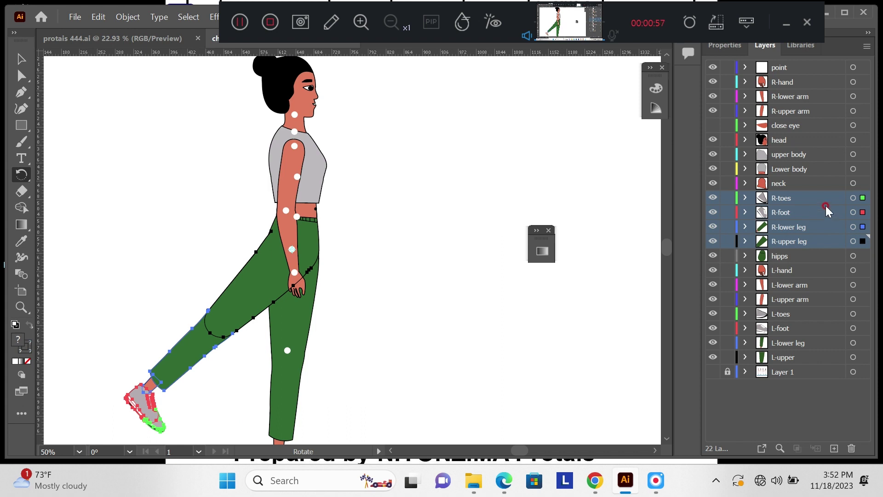
click(854, 96)
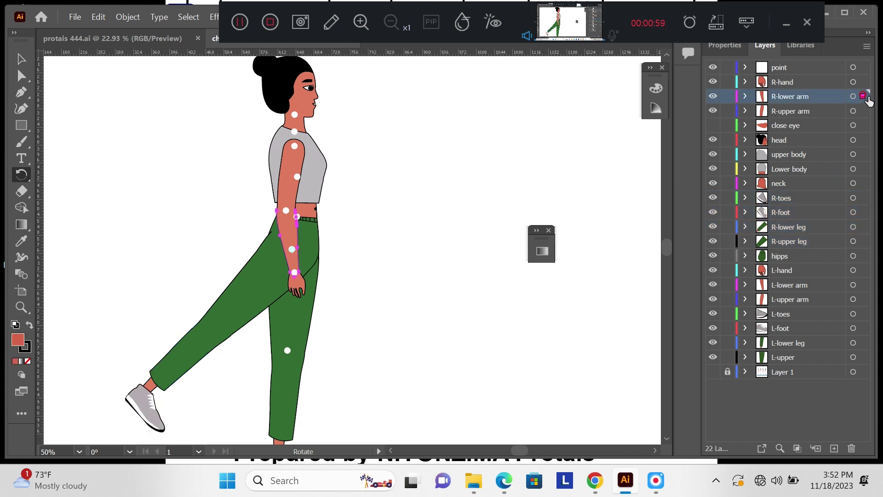
click(853, 81)
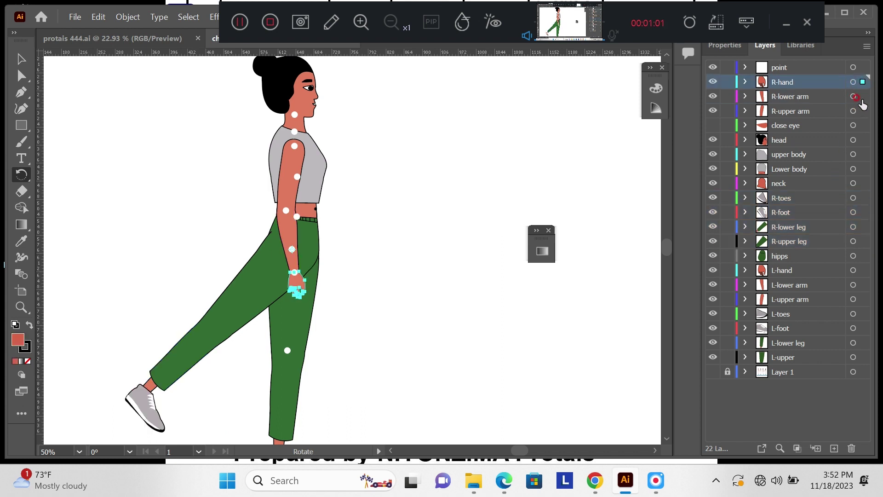
shift+click(855, 97)
shift+click(840, 99)
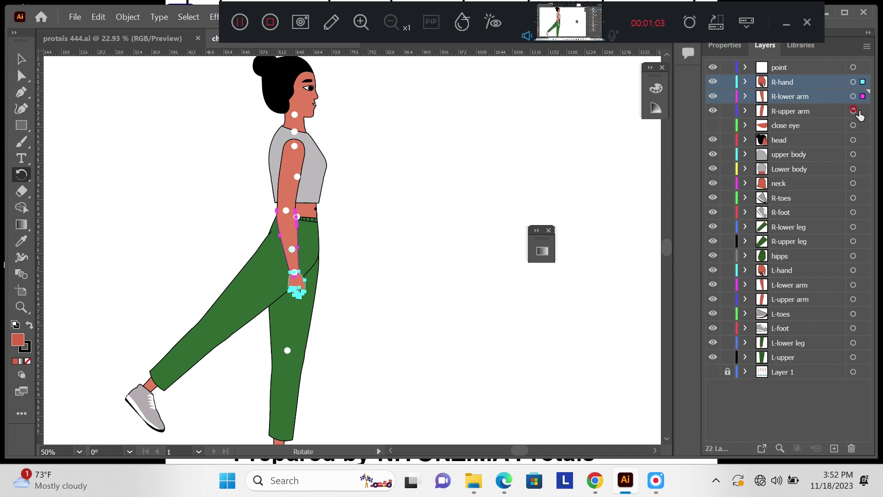
shift+click(853, 111)
shift+click(804, 113)
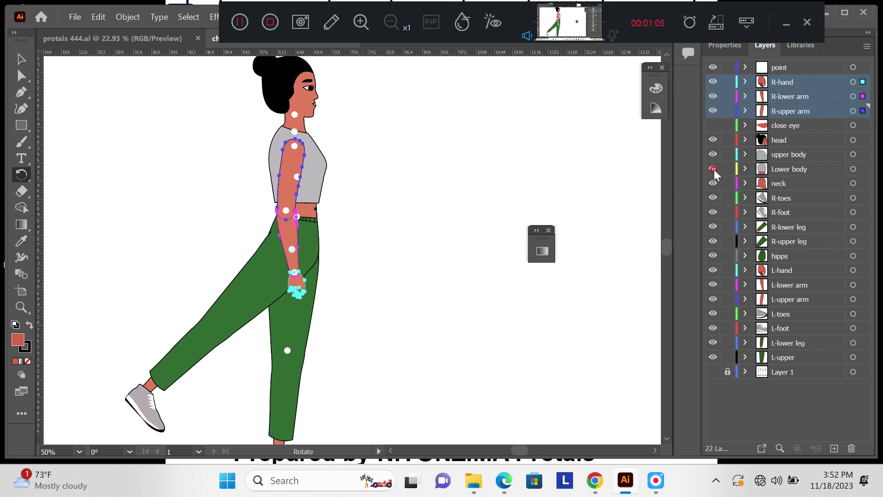
click(294, 146)
drag(380, 315, 212, 290)
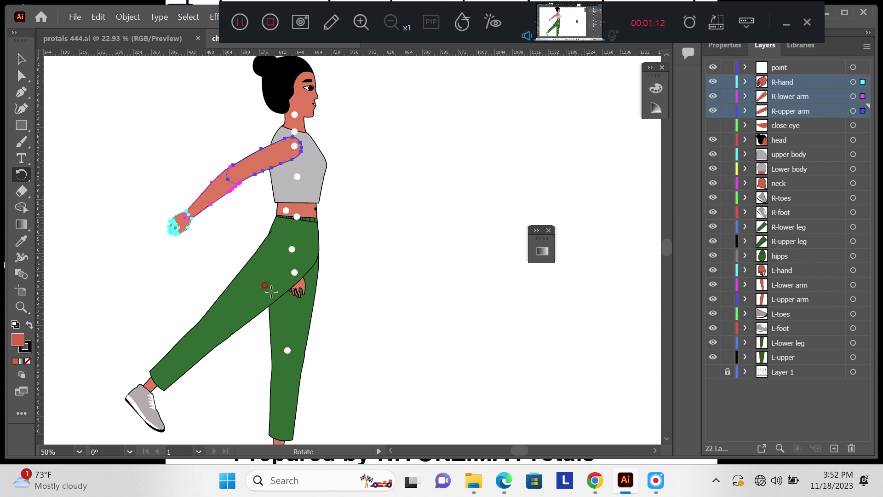
Select the L-hand, L-lower arm and L-upper arm artwork and move these layers below L-upper, just above Layer 1
click(797, 271)
click(853, 271)
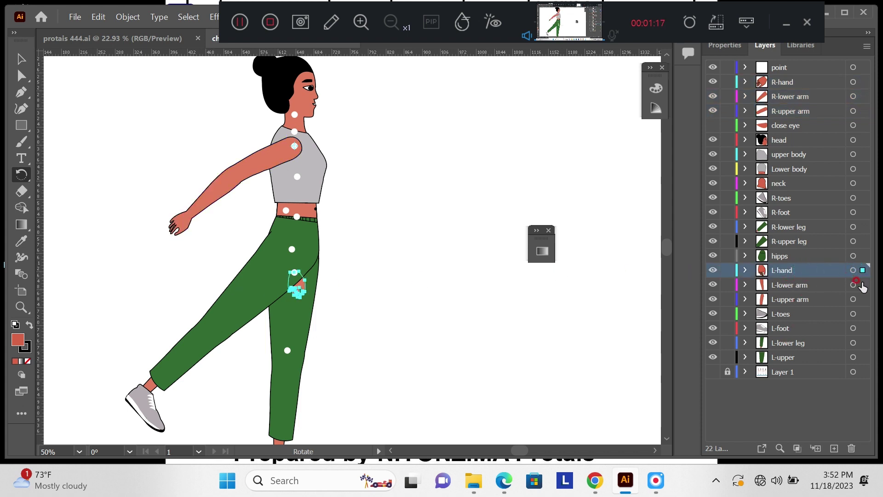
shift+click(855, 284)
shift+click(822, 290)
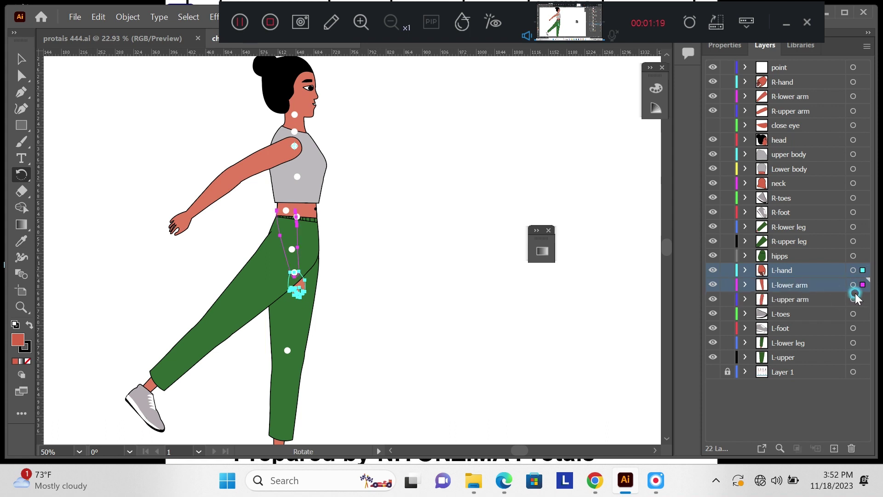
shift+click(854, 299)
shift+click(820, 301)
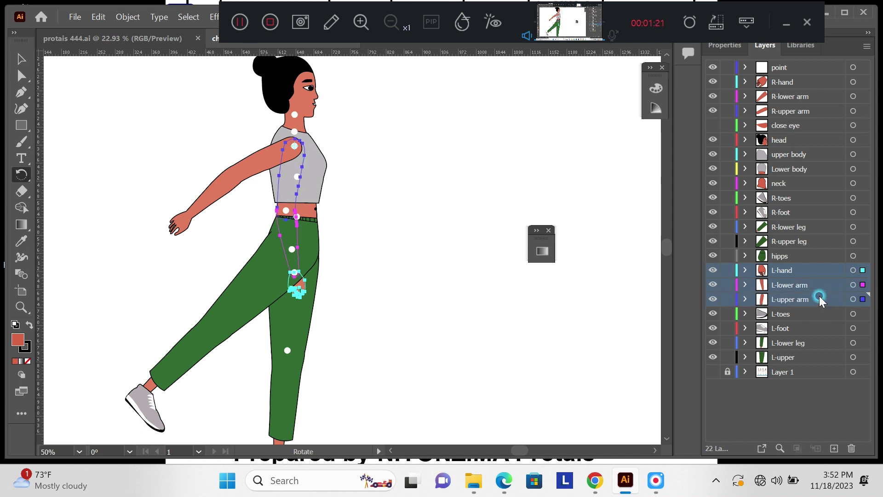
drag(807, 274, 814, 362)
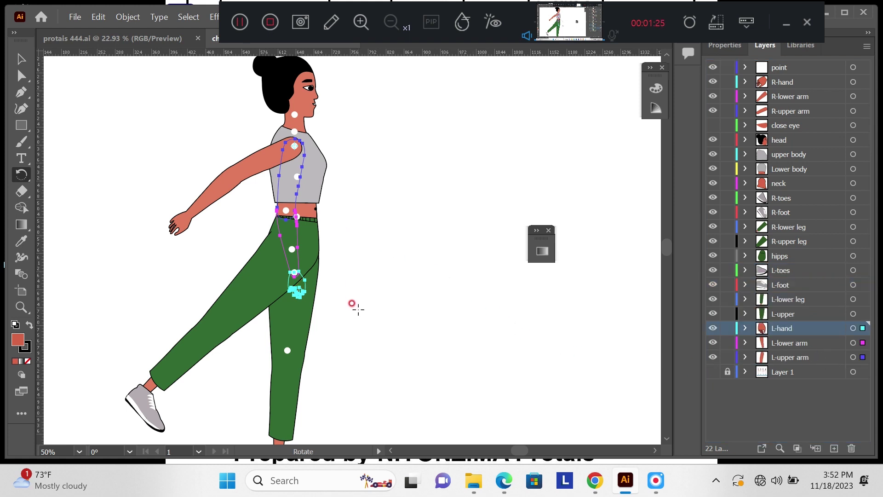
Rotate the selected left arm forward about the shoulder so it reaches out in front of the body
drag(358, 309, 476, 141)
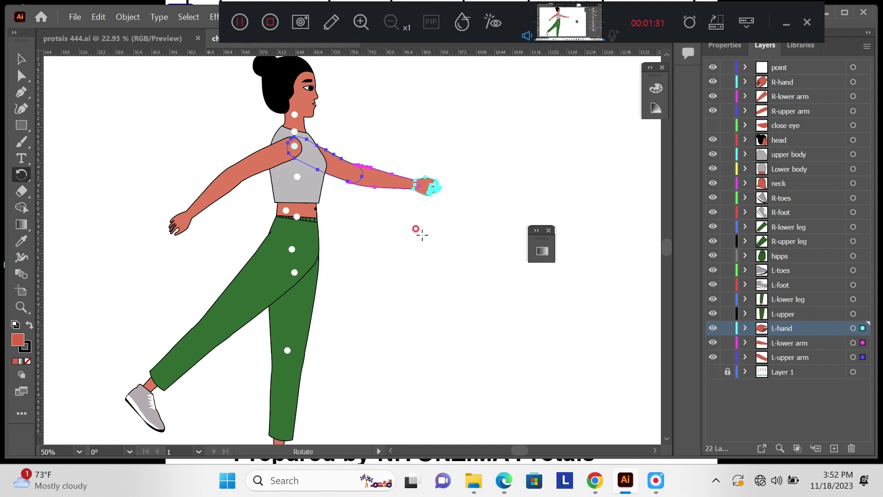
scroll(421, 233, down, 2)
scroll(425, 232, up, 3)
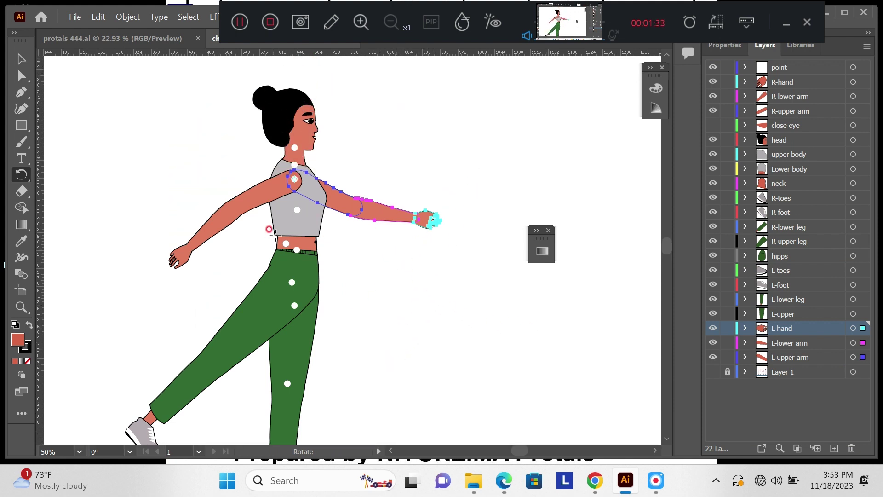
scroll(454, 231, down, 3)
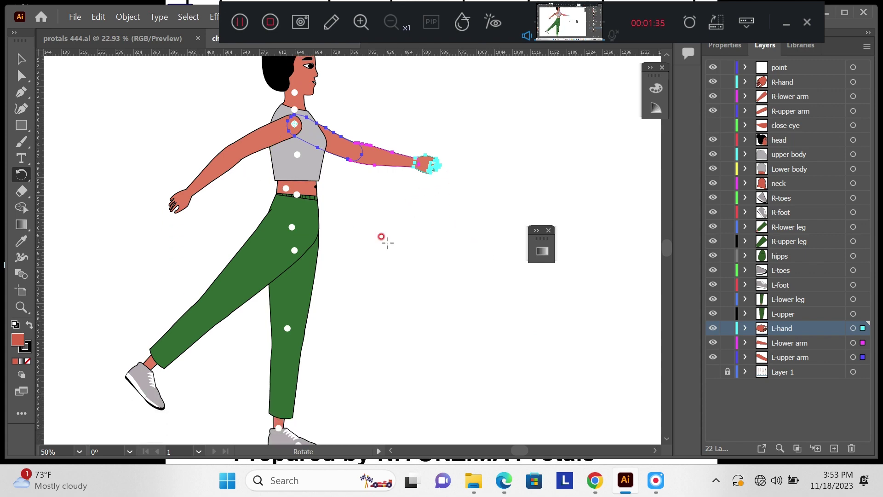
Undo the left arm rotation, the layer reorder and the right arm and leg rotations, and deselect the artwork
click(98, 17)
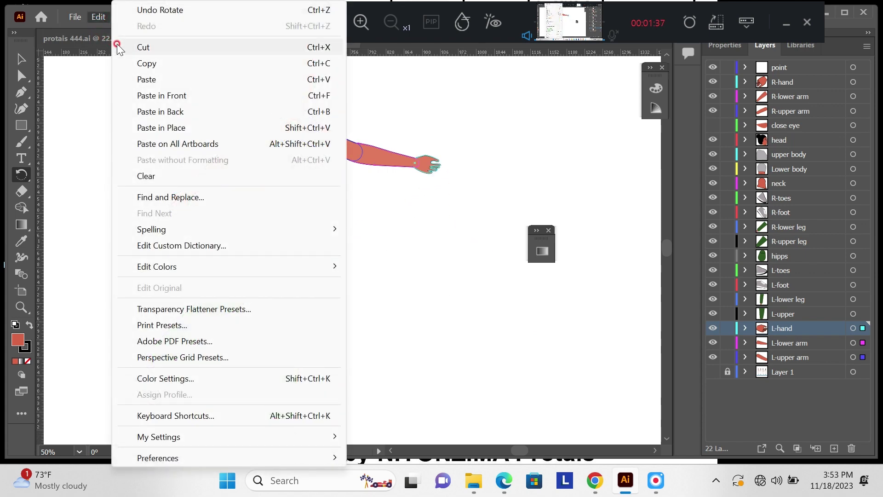
click(150, 10)
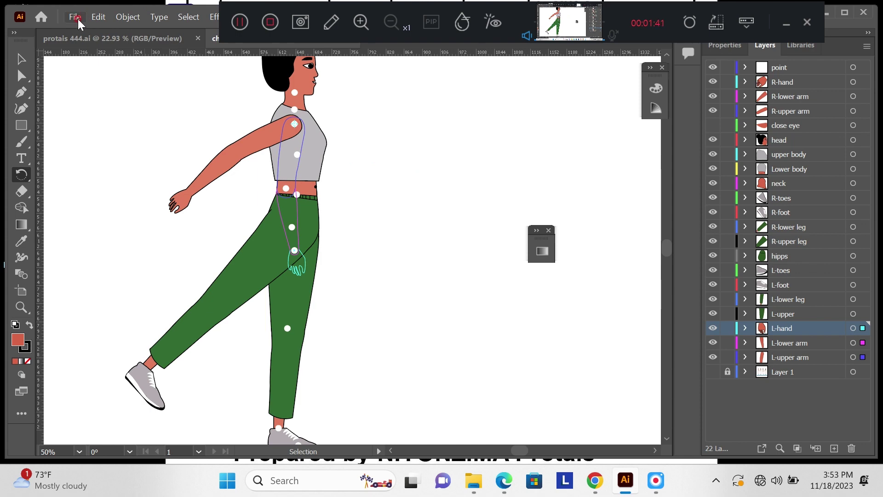
click(97, 18)
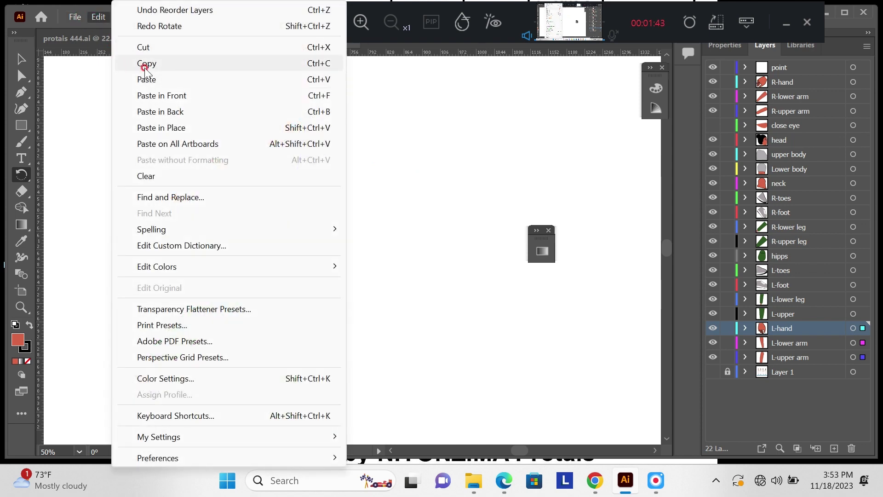
click(147, 9)
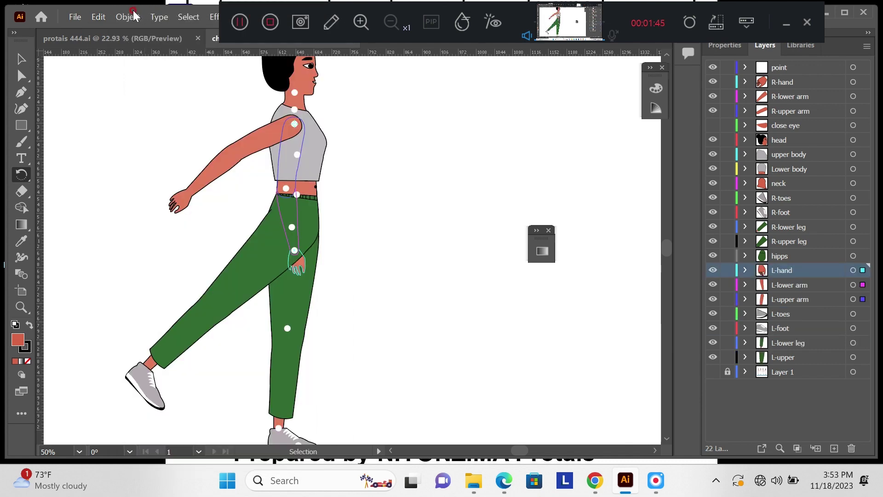
click(99, 17)
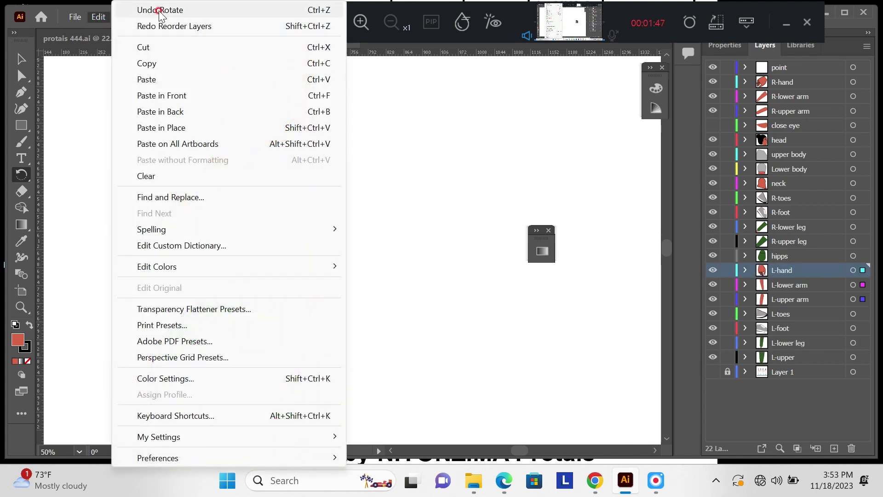
click(159, 12)
click(98, 17)
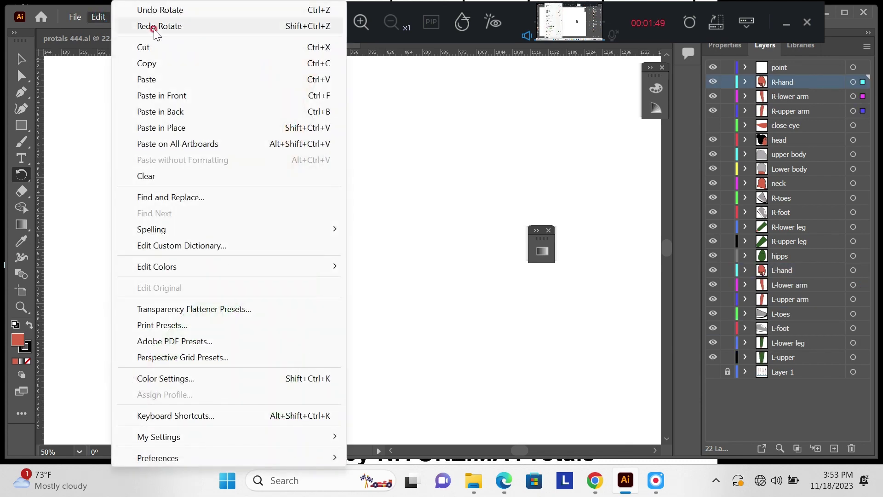
click(155, 10)
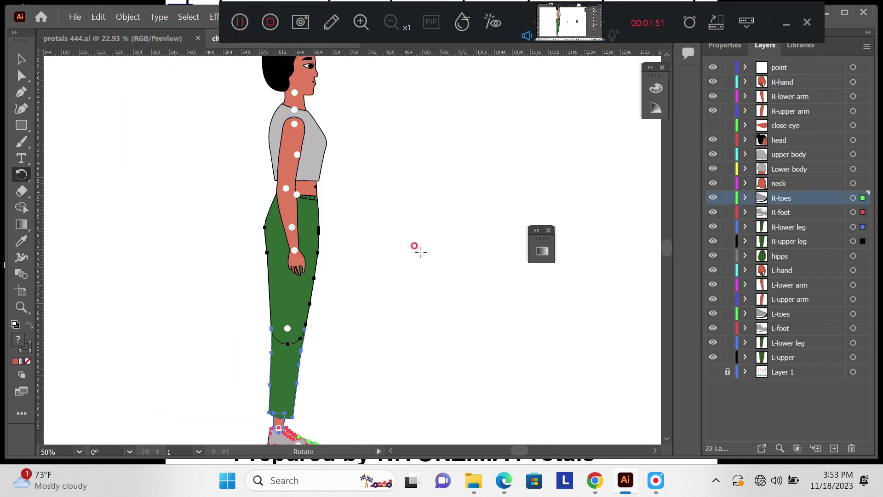
scroll(414, 246, down, 2)
click(21, 59)
click(180, 133)
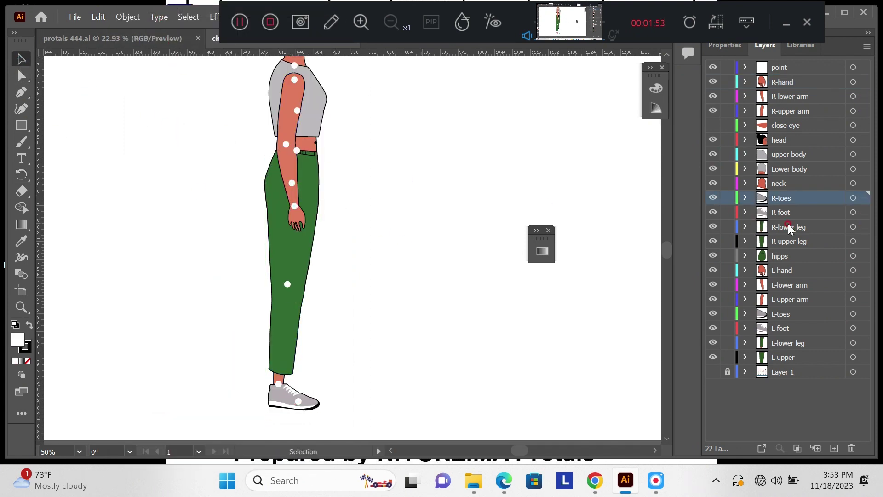
Select the L-hand, L-lower arm and L-upper arm artwork, move these layers below L-upper, just above Layer 1, and deselect the artwork
click(854, 271)
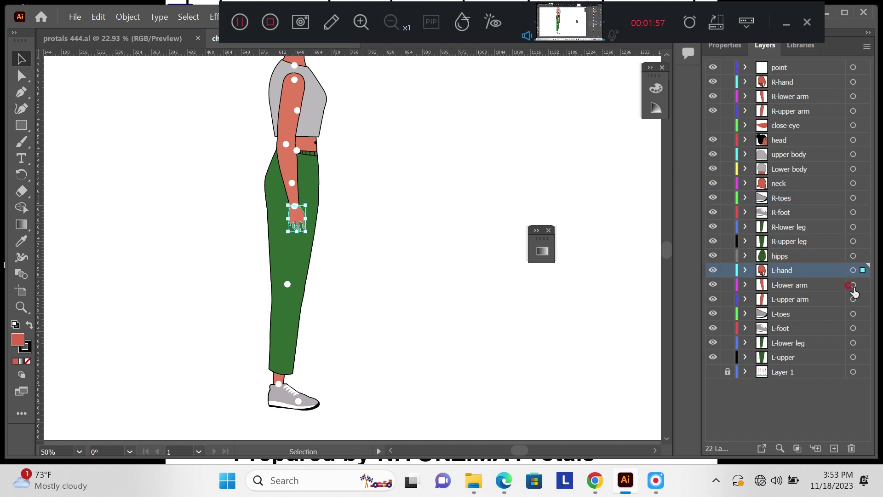
shift+click(855, 284)
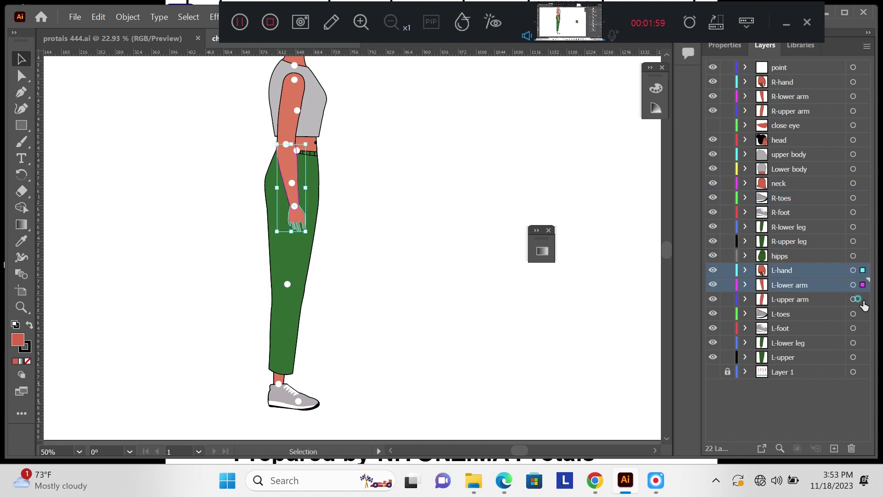
shift+click(856, 299)
drag(800, 278, 800, 363)
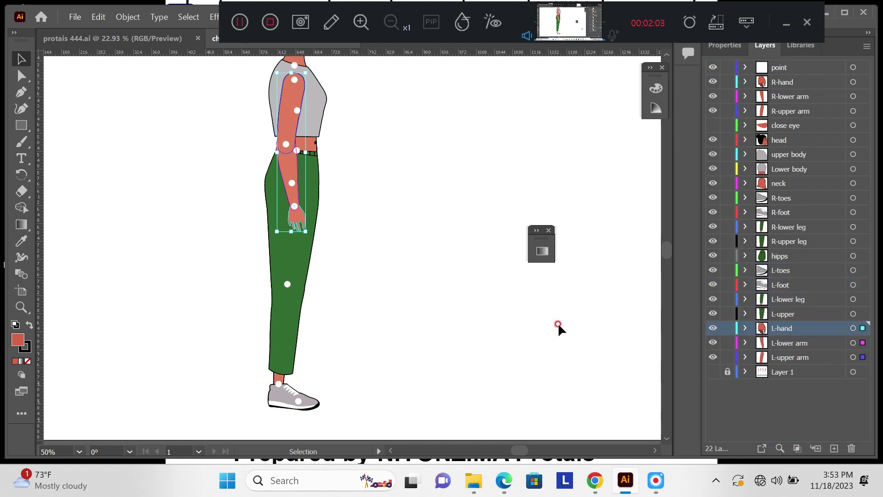
click(432, 258)
scroll(432, 253, up, 2)
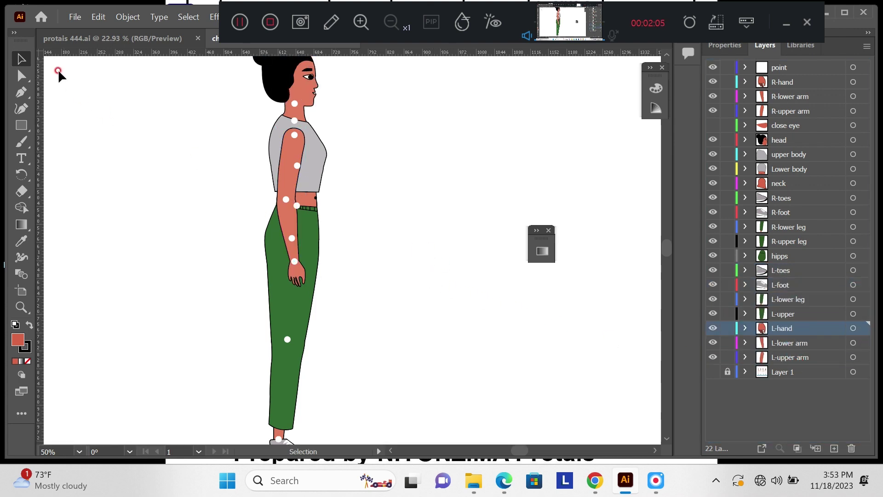
Save the character illustration under its existing file name
click(72, 16)
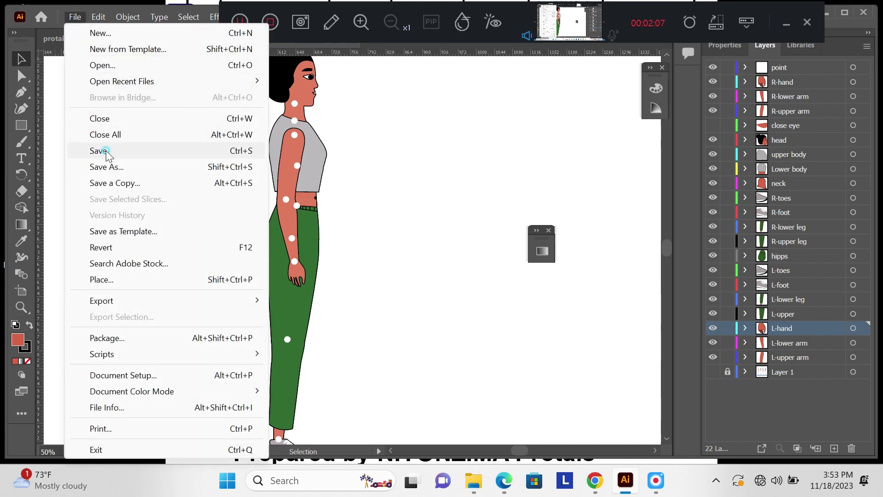
click(105, 152)
click(518, 260)
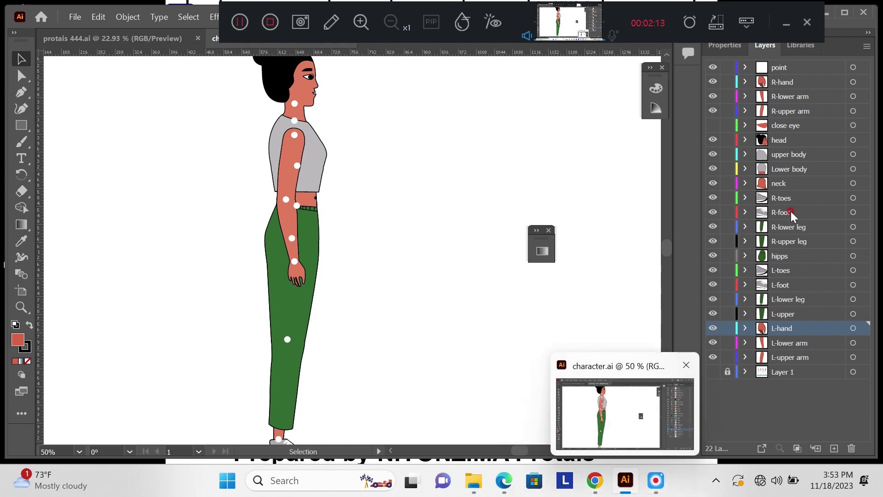
Switch to Adobe After Effects 2022 from the desktop and dismiss its home screen
click(827, 12)
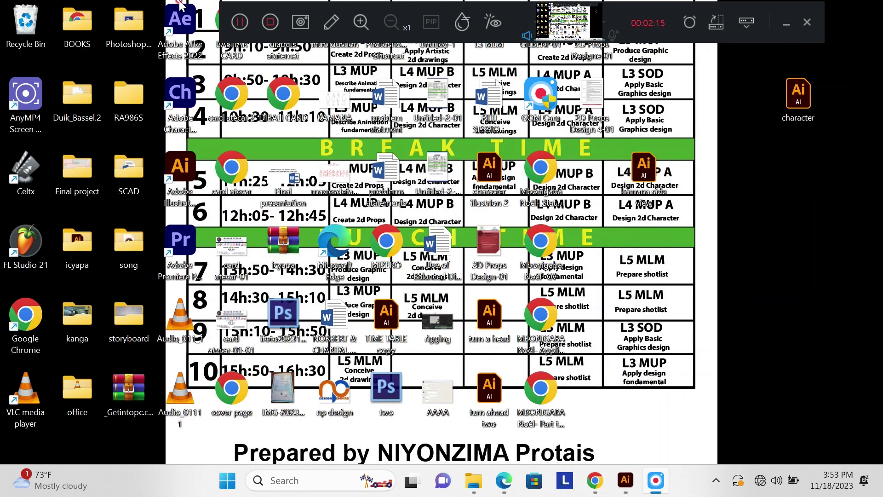
double_click(182, 18)
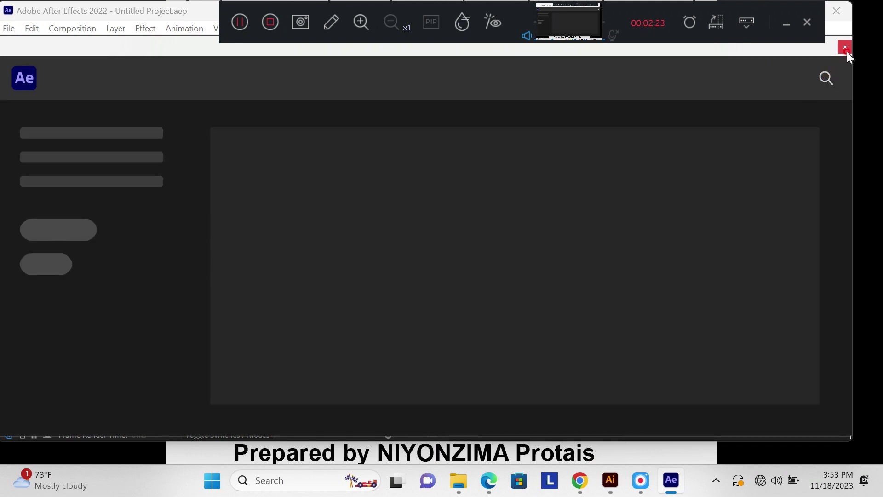
click(846, 50)
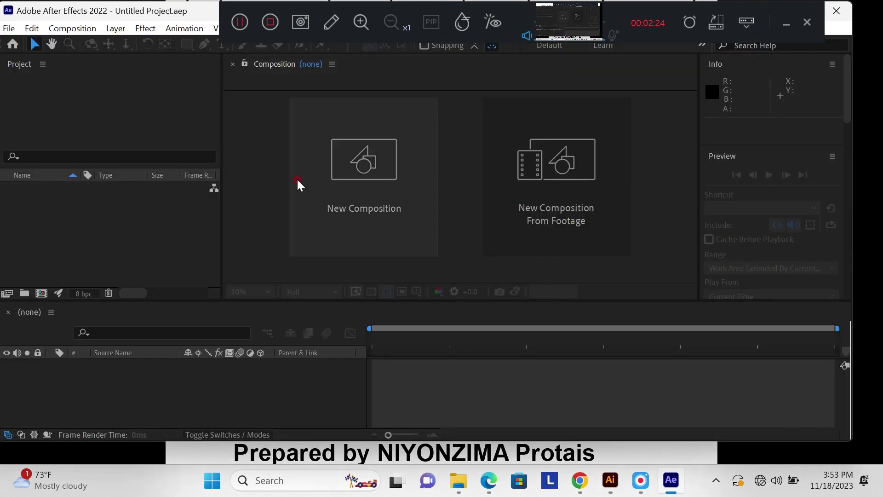
Create a new composition named "chracter full rigging @" with a frame rate of 24 frames per second
click(340, 171)
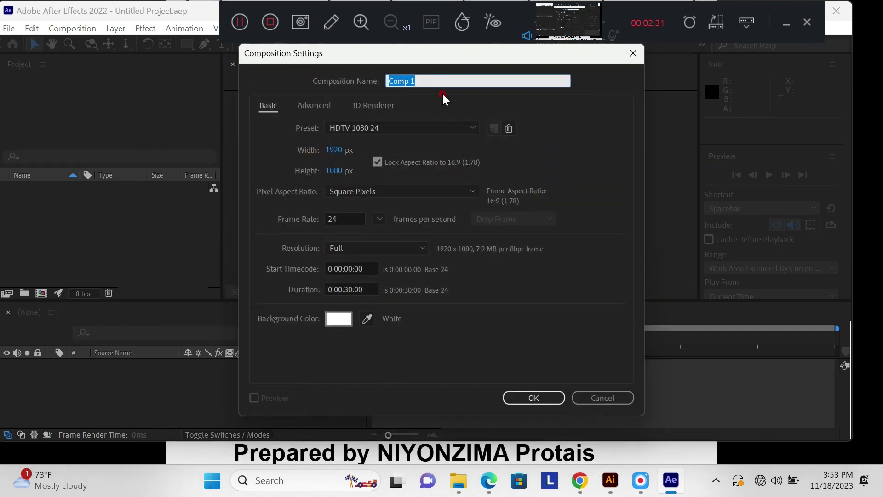
text(full rigging @)
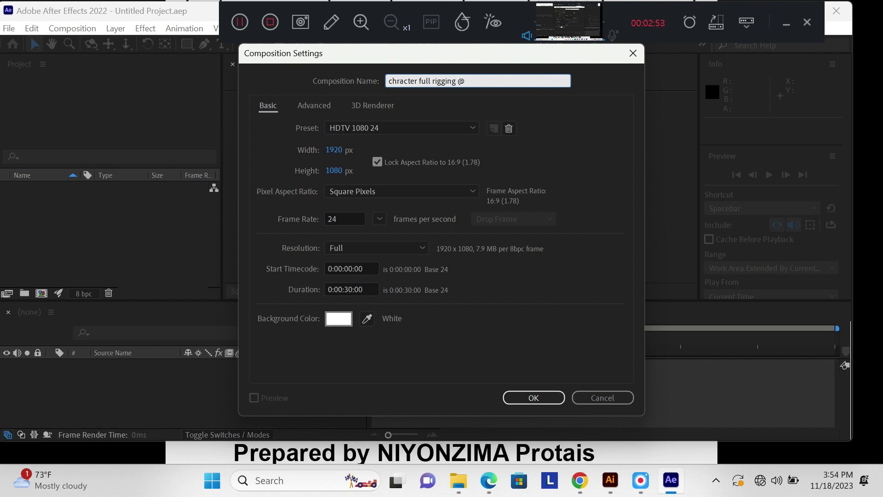
click(379, 219)
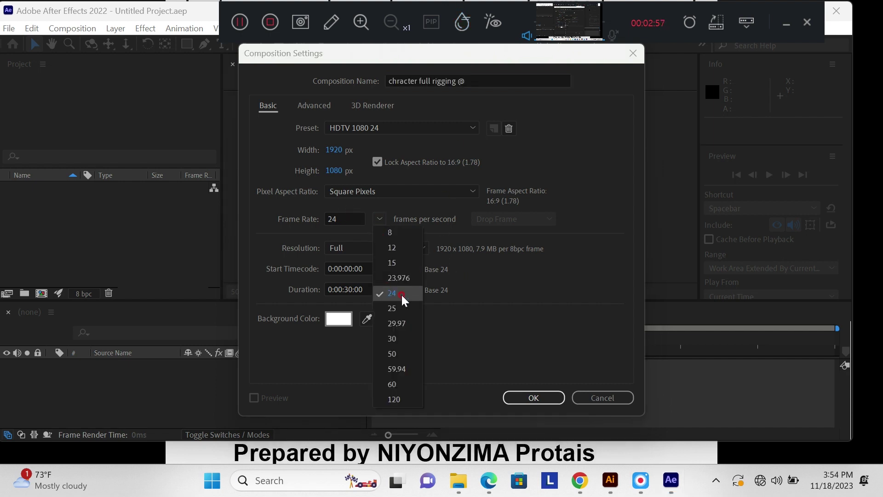
click(530, 397)
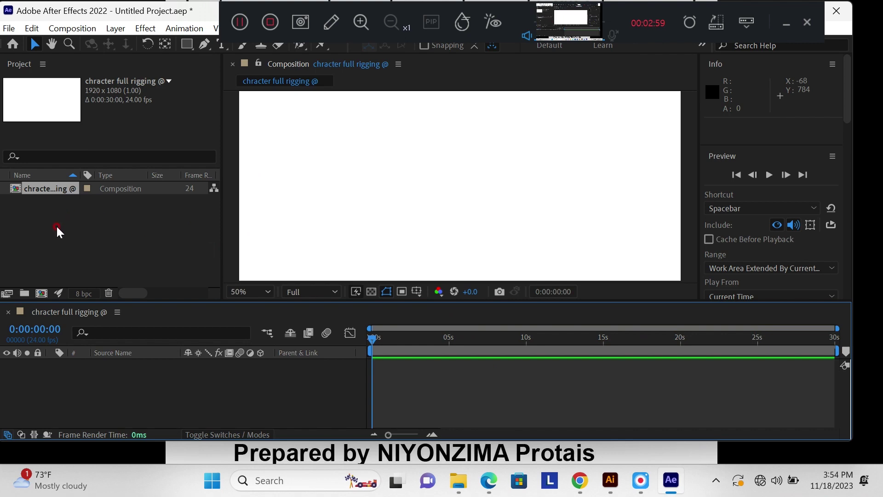
Import the Illustrator file "character" from the Desktop as Composition - Retain Layer Sizes
click(8, 28)
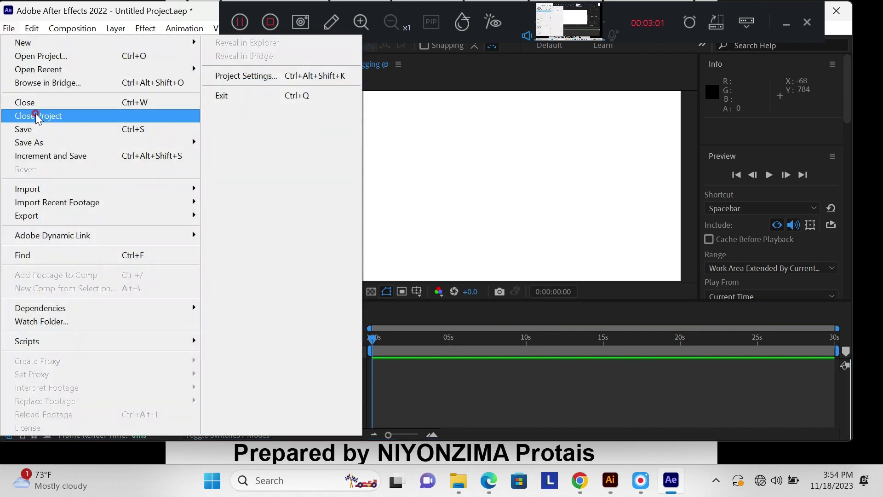
mouse_move(53, 190)
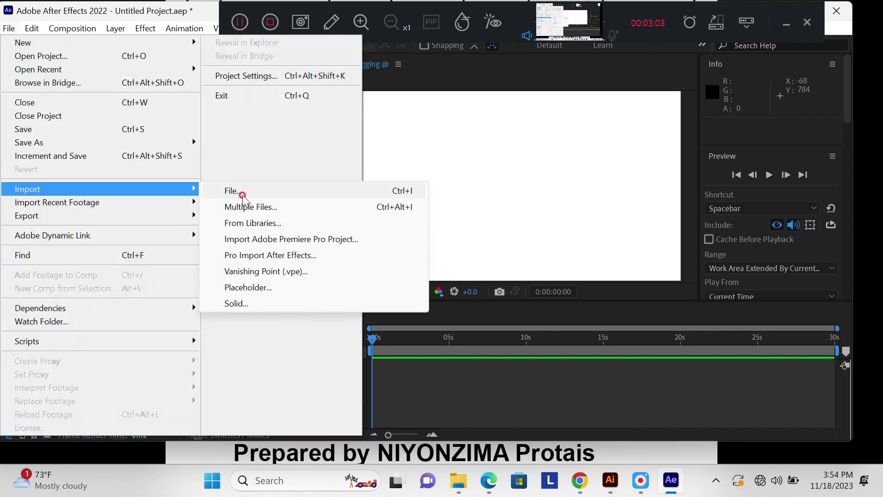
click(243, 196)
scroll(482, 229, down, 5)
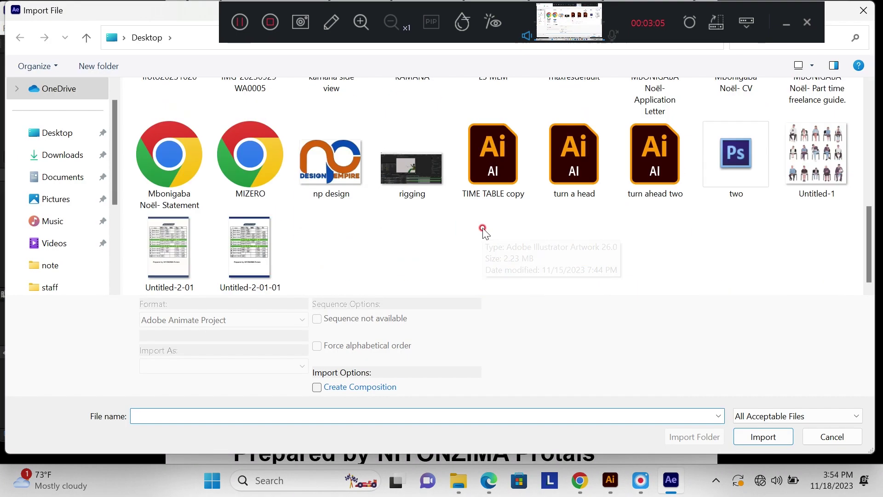
scroll(566, 240, up, 3)
click(573, 133)
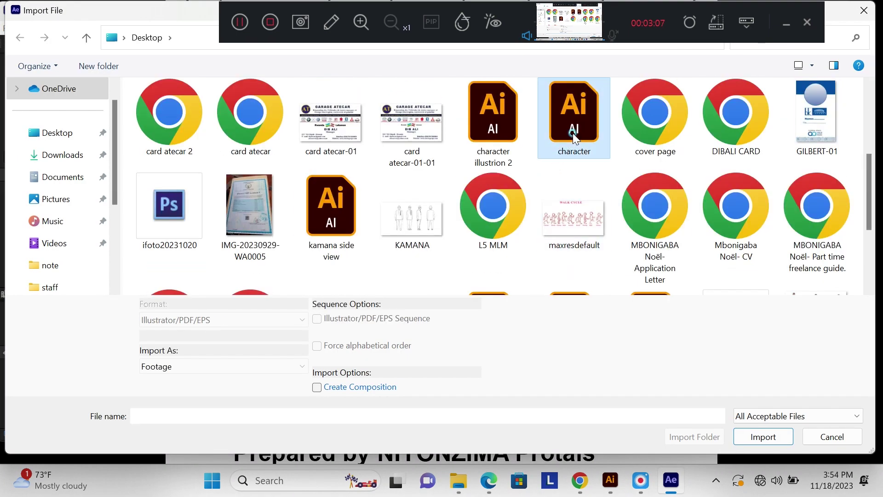
click(217, 366)
click(211, 389)
click(153, 373)
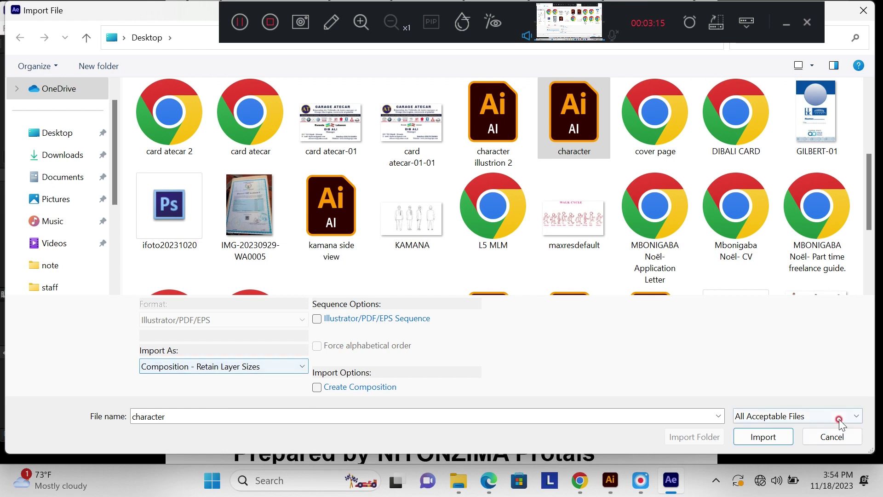
click(764, 437)
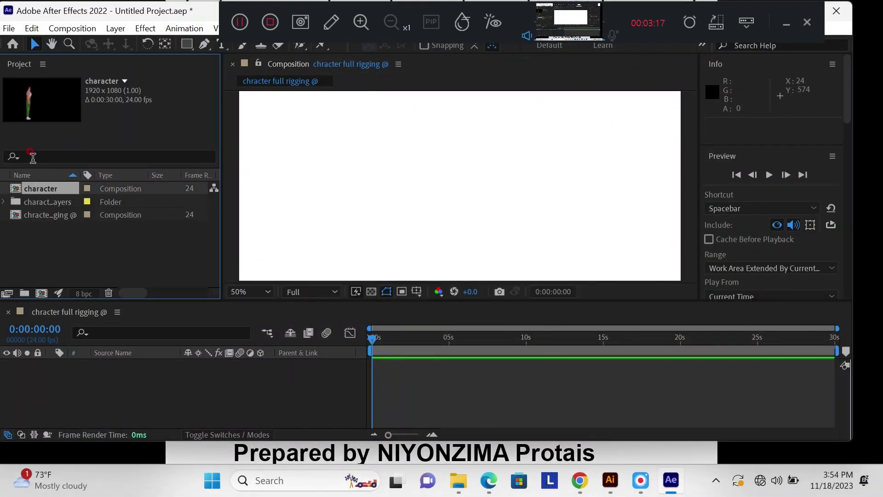
Open the imported character composition and copy all of its layers
click(40, 187)
double_click(46, 188)
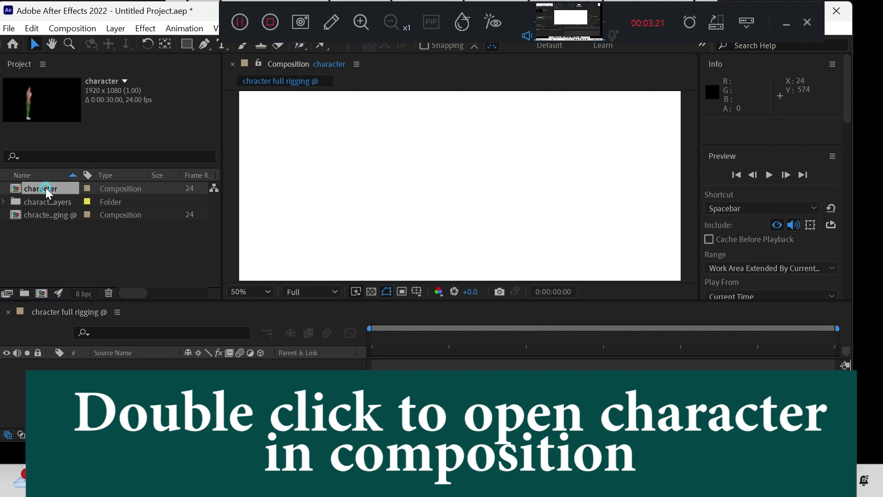
click(120, 366)
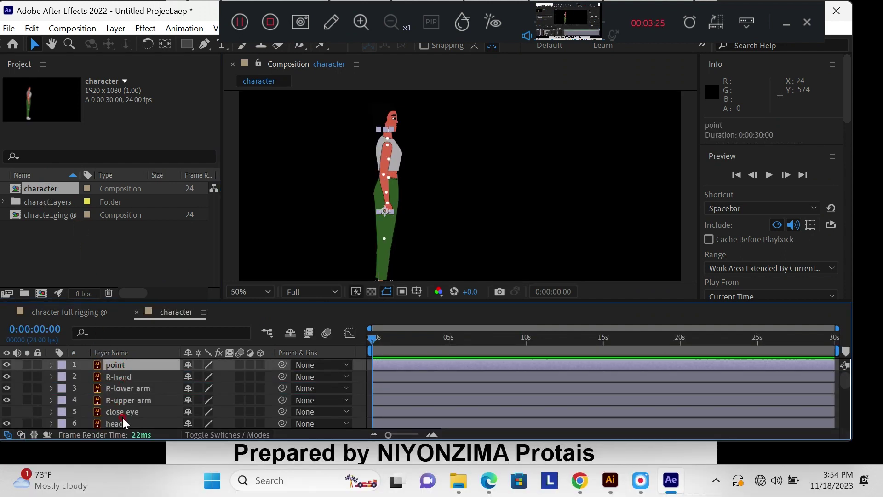
key(ctrl+a)
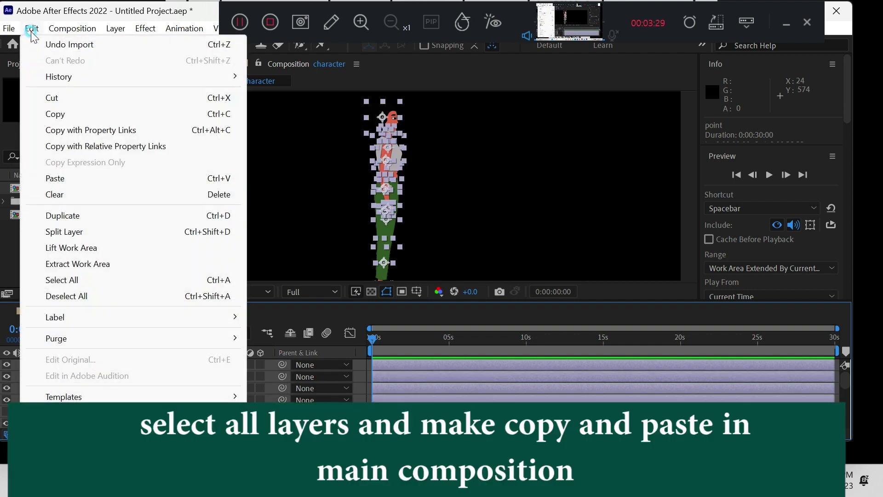
click(31, 28)
click(56, 114)
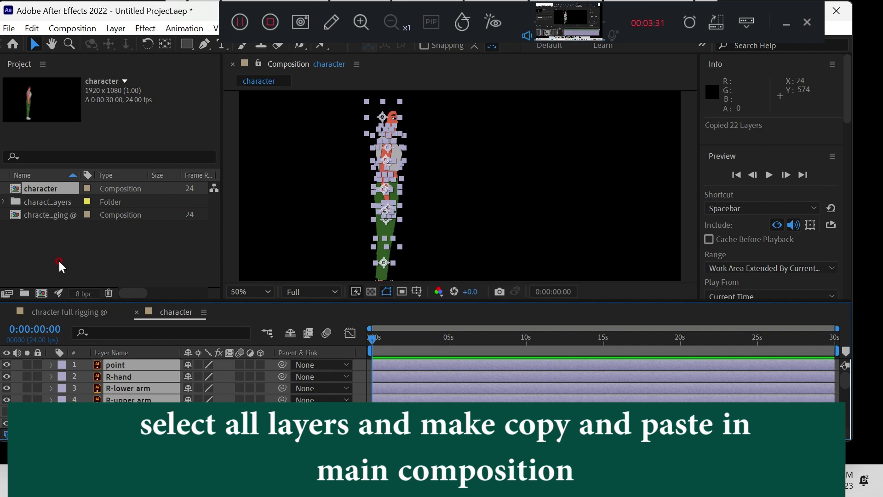
Paste the copied layers into the "chracter full rigging @" composition, list them by layer name and deselect them
click(63, 311)
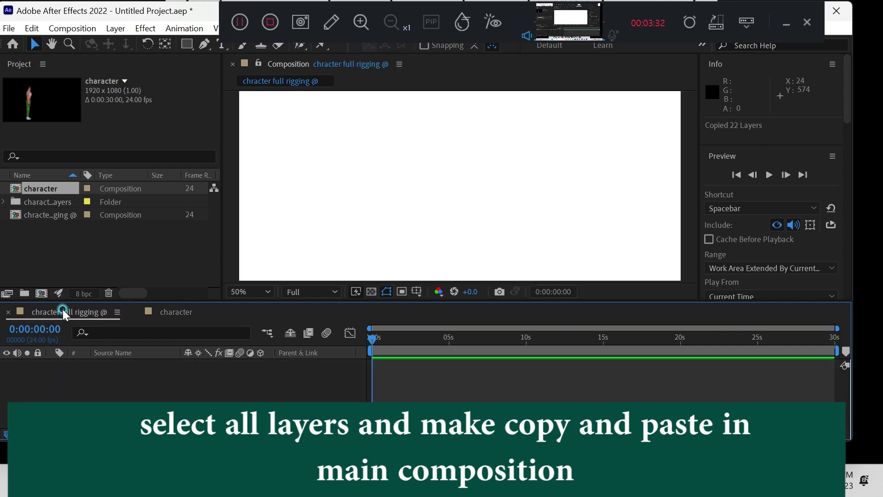
click(26, 20)
click(65, 180)
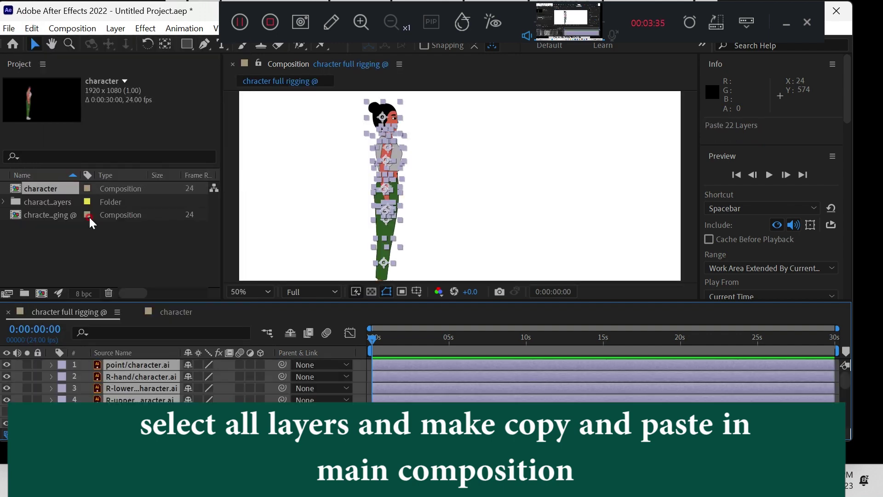
click(129, 352)
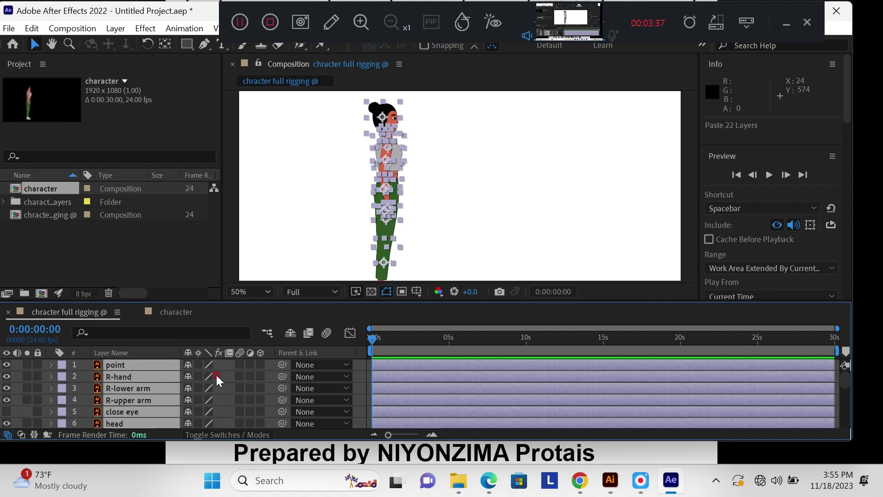
click(227, 366)
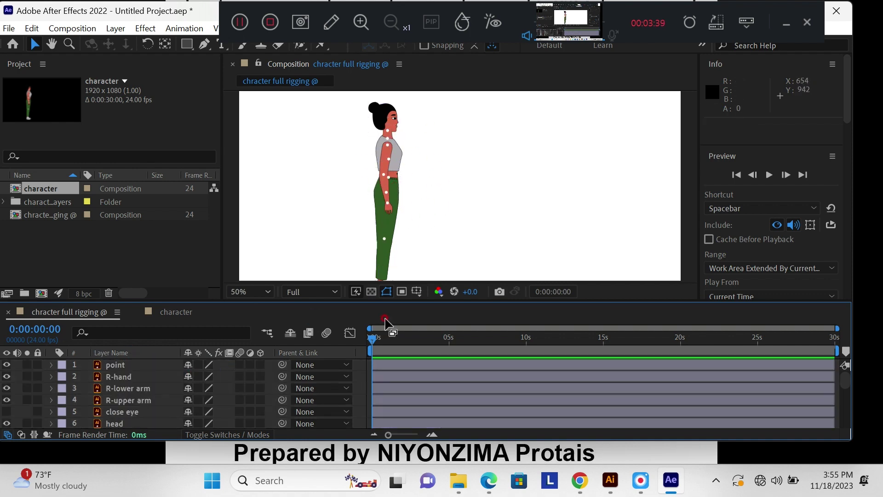
Enlarge the timeline area slightly and examine the joint points on the character's arm, neck and head up close
mouse_move(392, 301)
mouse_down()
mouse_move(397, 350)
mouse_move(401, 290)
mouse_up()
scroll(381, 190, up, 4)
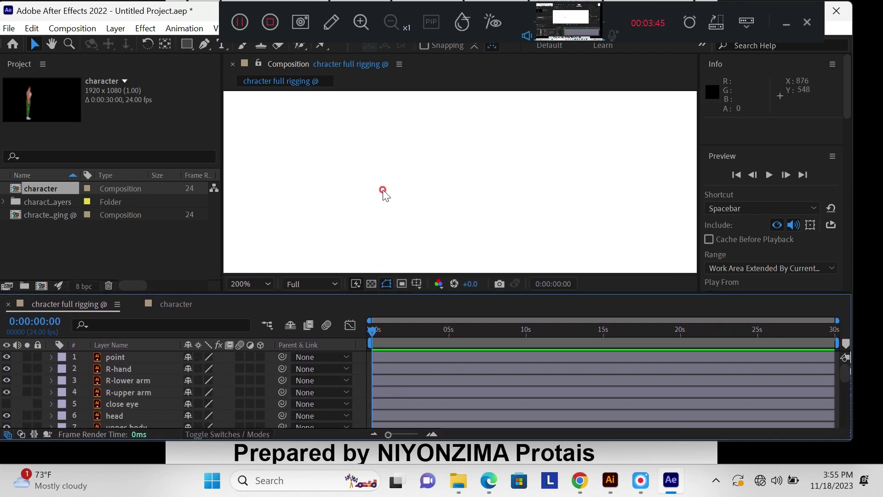
scroll(382, 191, down, 2)
key(h)
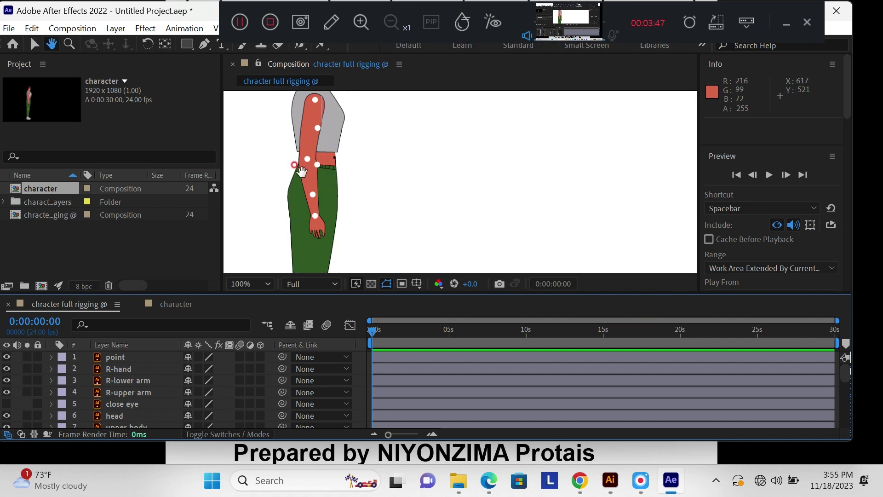
drag(298, 169, 346, 242)
drag(346, 176, 351, 205)
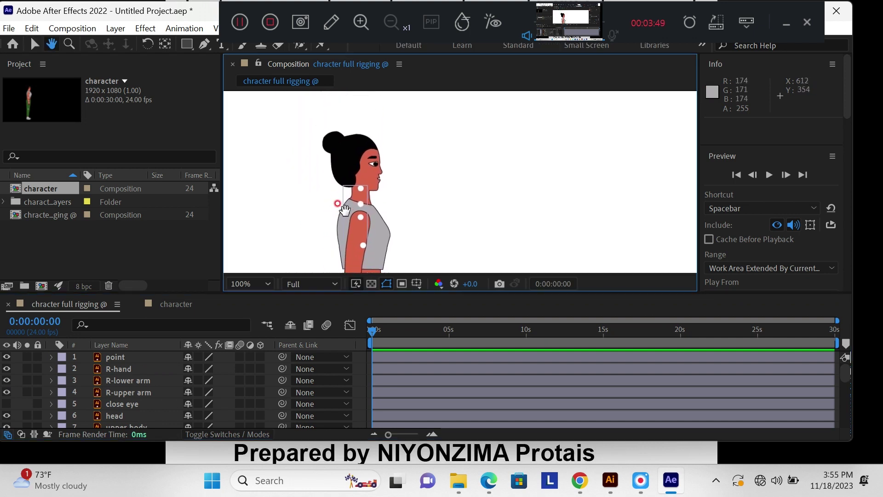
key(v)
scroll(349, 197, up, 3)
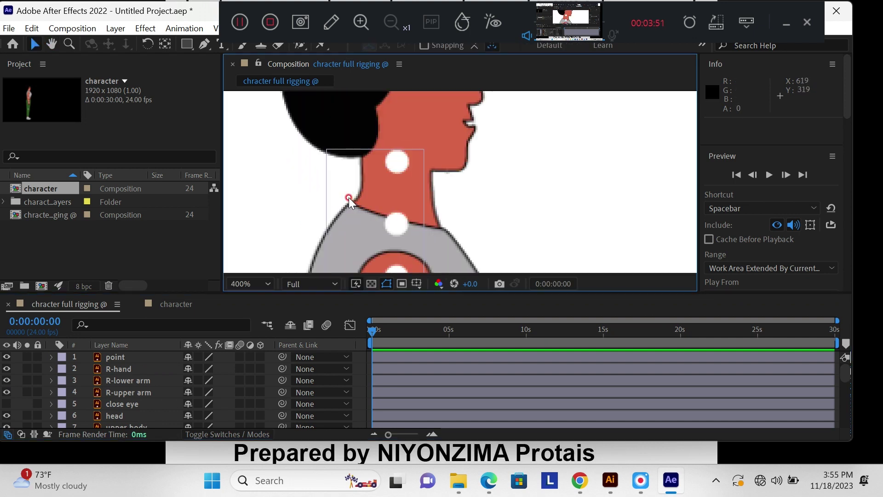
scroll(349, 198, down, 1)
scroll(374, 192, up, 2)
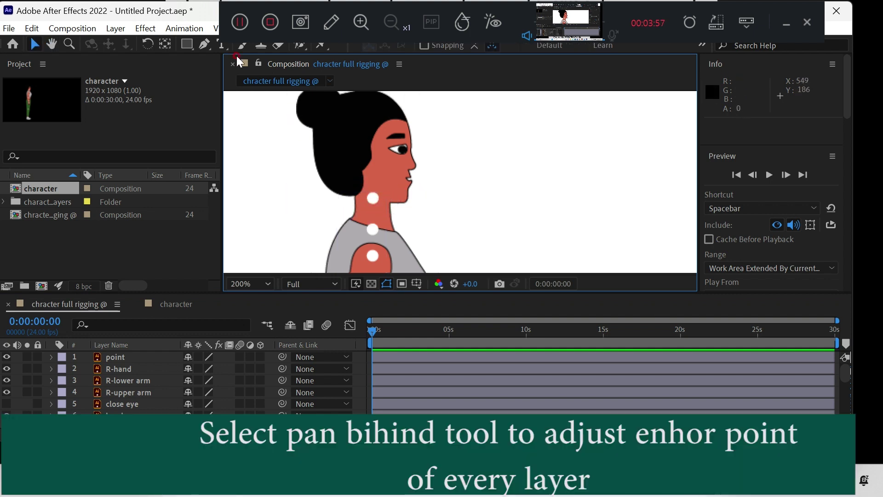
Move the R-hand layer's anchor point to the wrist joint with the Pan Behind tool
click(163, 43)
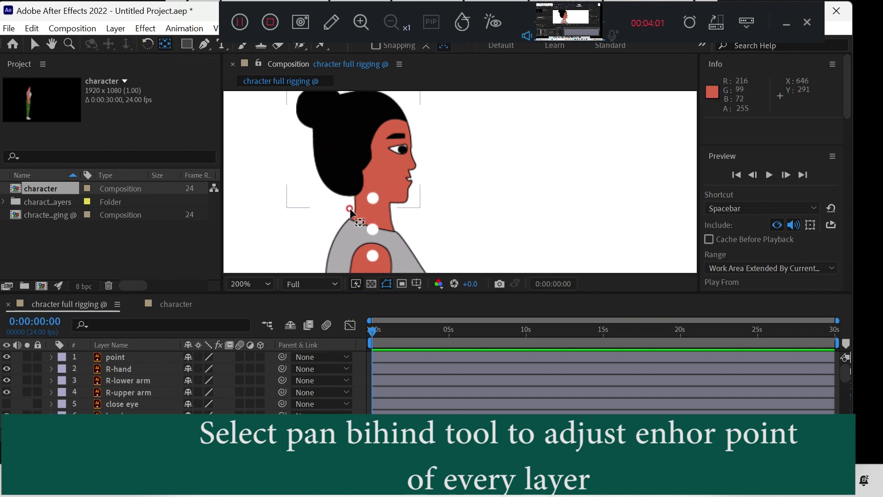
click(125, 372)
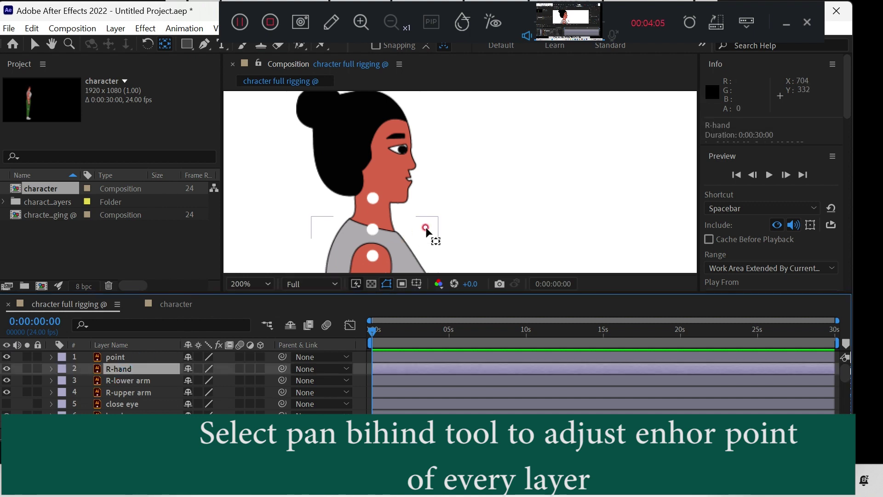
drag(420, 230, 438, 144)
key(y)
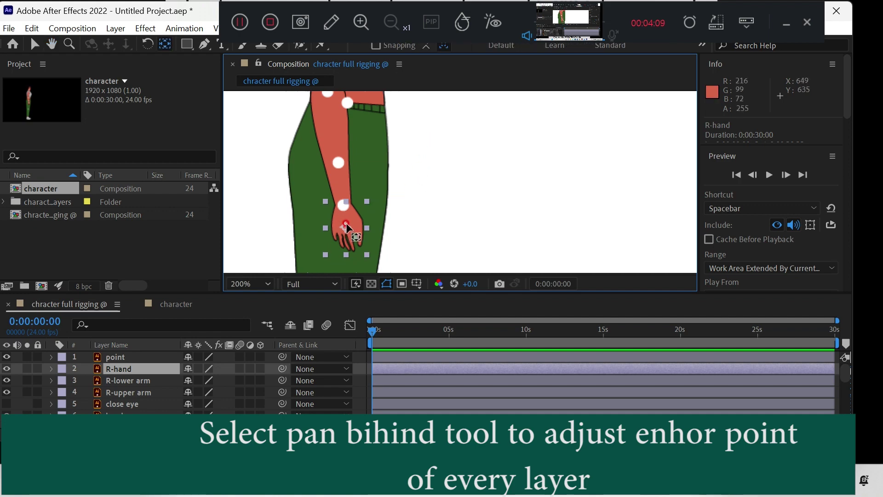
drag(347, 228, 344, 207)
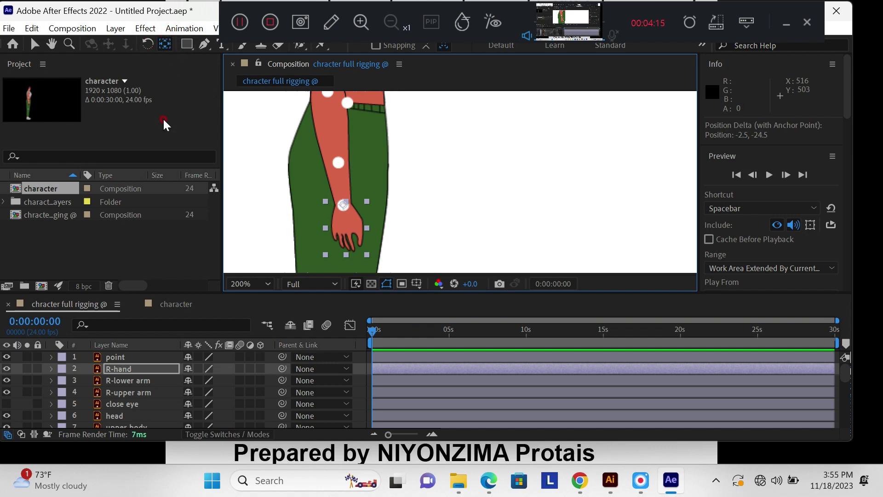
Move the R-lower arm layer's anchor point to the elbow joint
click(134, 382)
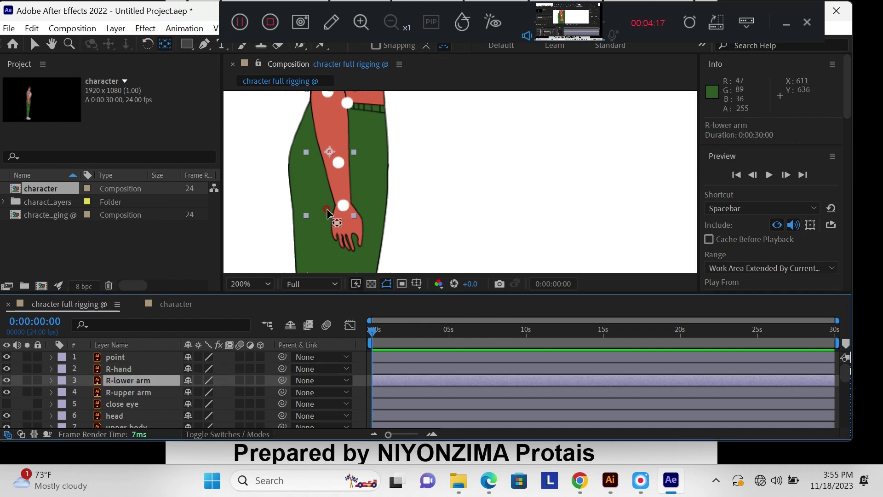
key(h)
drag(344, 149, 329, 171)
key(y)
Move the R-upper arm layer's anchor point to the white joint point at the shoulder
click(128, 392)
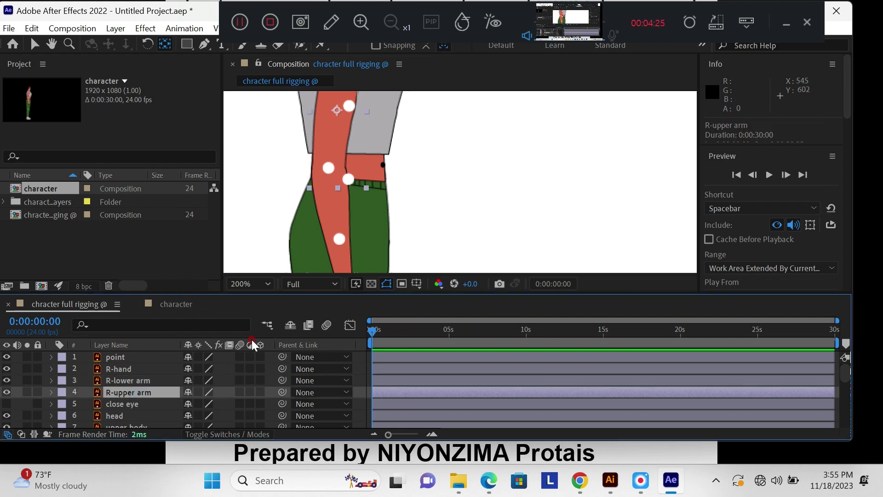
scroll(424, 183, up, 5)
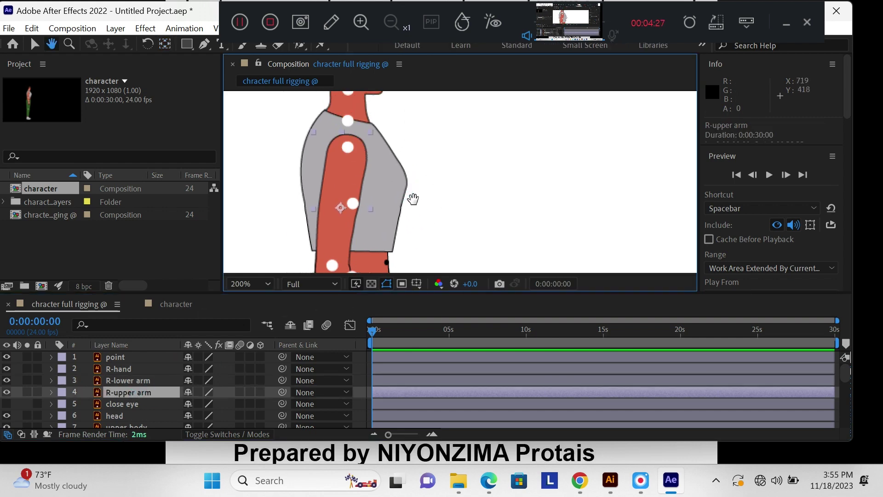
drag(340, 210, 348, 150)
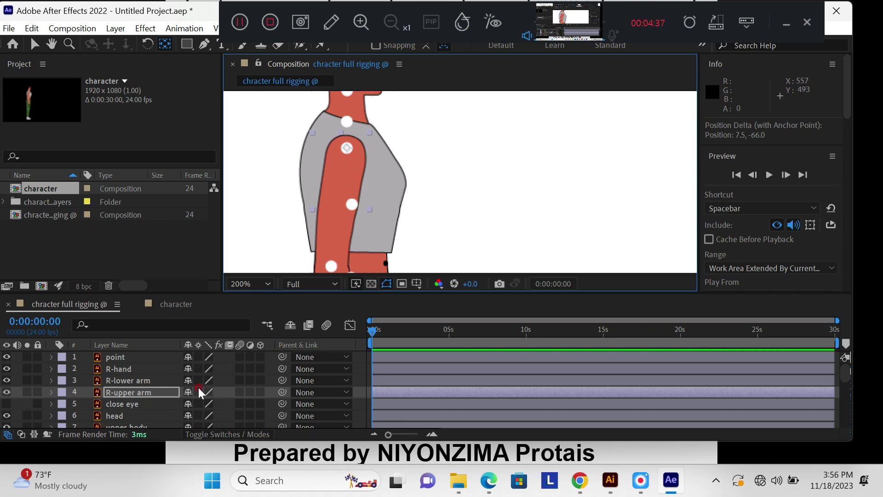
Move the head layer's anchor point to the joint point where the head meets the neck
click(124, 404)
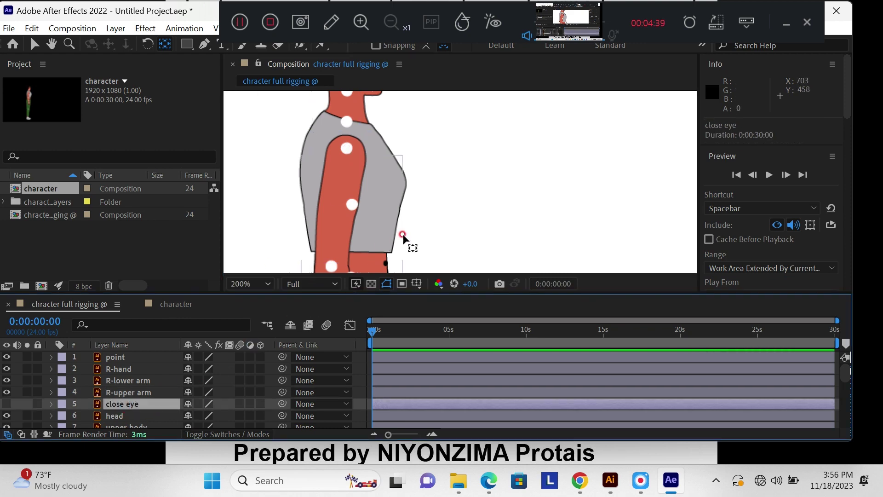
key(h)
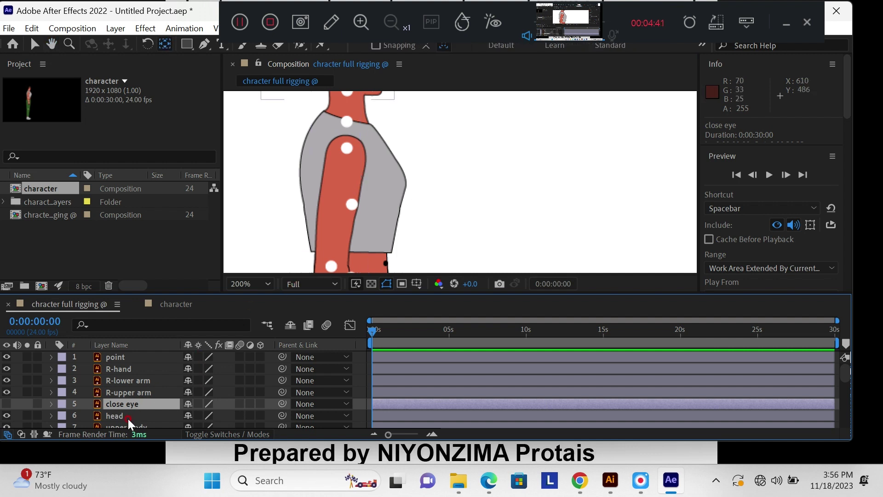
click(126, 417)
drag(458, 163, 446, 221)
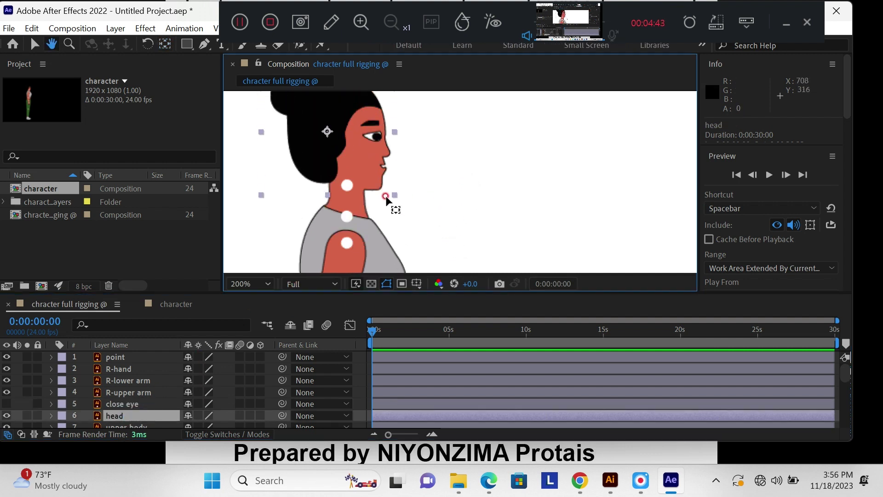
key(y)
drag(335, 138, 346, 185)
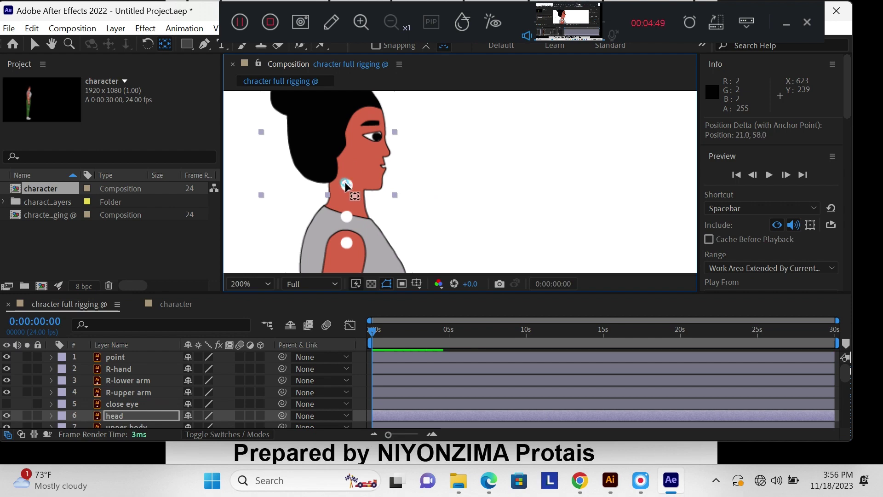
Place the upper body layer's anchor point at its torso joint and the Lower body layer's anchor point at the waist joint
scroll(129, 385, down, 1)
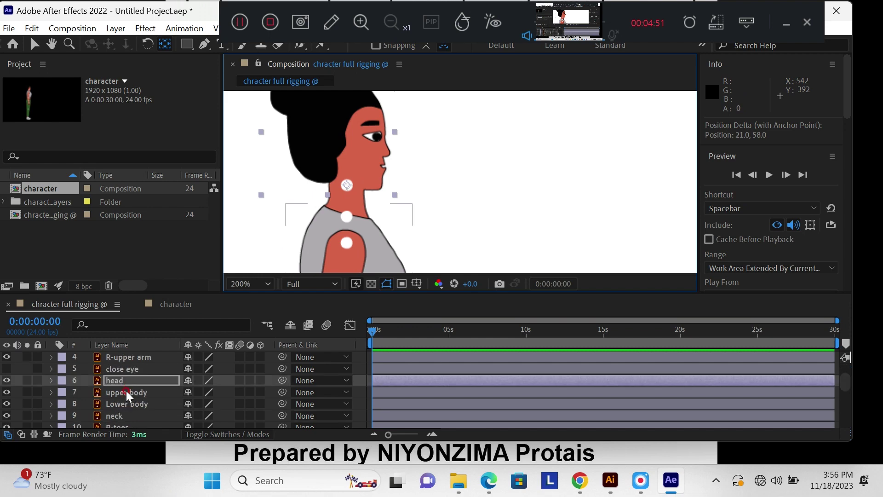
click(122, 391)
mouse_move(389, 241)
mouse_down()
mouse_move(377, 152)
mouse_move(375, 199)
mouse_move(383, 197)
mouse_move(373, 188)
mouse_move(373, 245)
mouse_move(394, 223)
mouse_move(391, 185)
mouse_move(371, 198)
mouse_up()
click(130, 404)
key(h)
key(y)
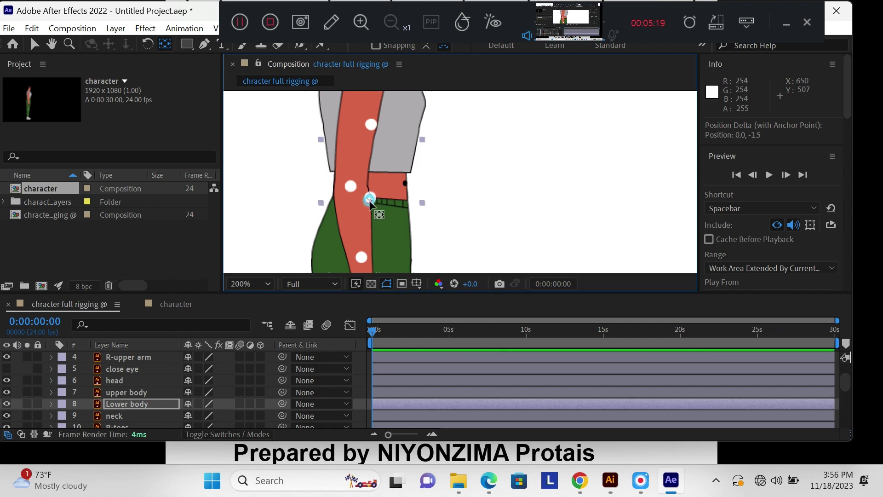
Move the neck layer's anchor point to the joint point at the base of the neck
scroll(124, 368, down, 3)
click(120, 379)
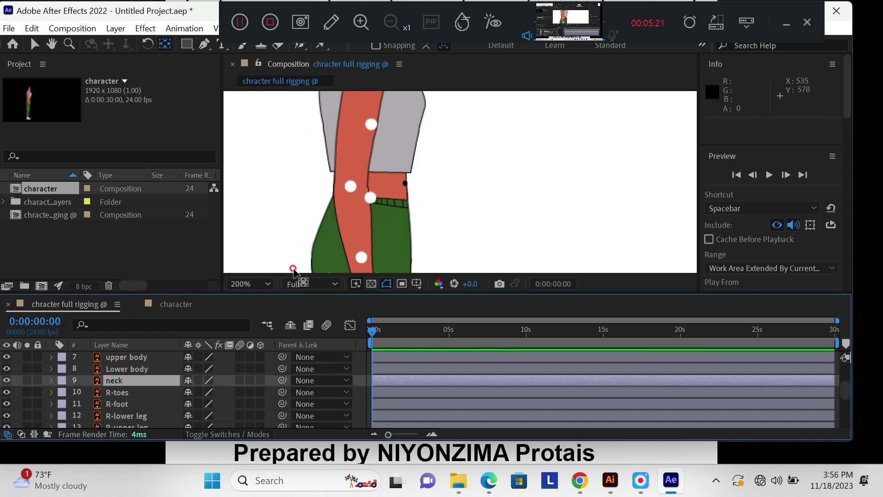
key(h)
scroll(417, 160, up, 5)
drag(416, 160, 360, 205)
key(y)
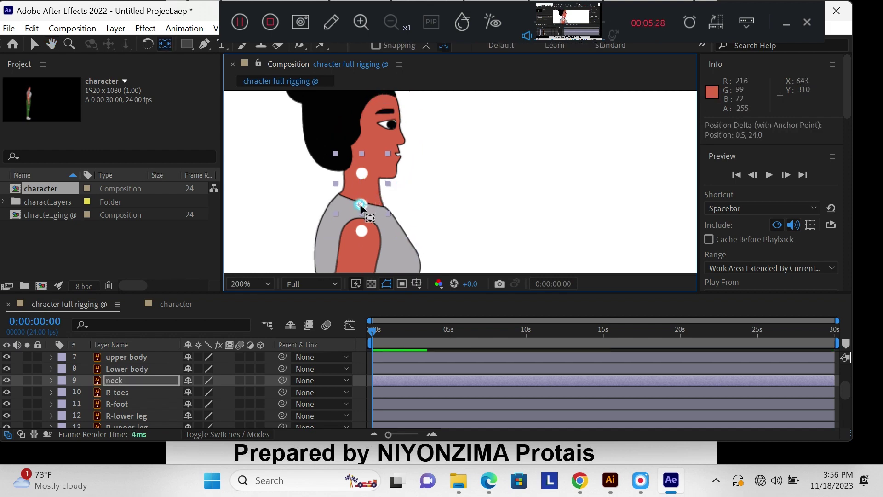
Move the R-toes layer's anchor point to the joint point at the front of the shoe
click(129, 391)
key(h)
drag(412, 211, 447, 154)
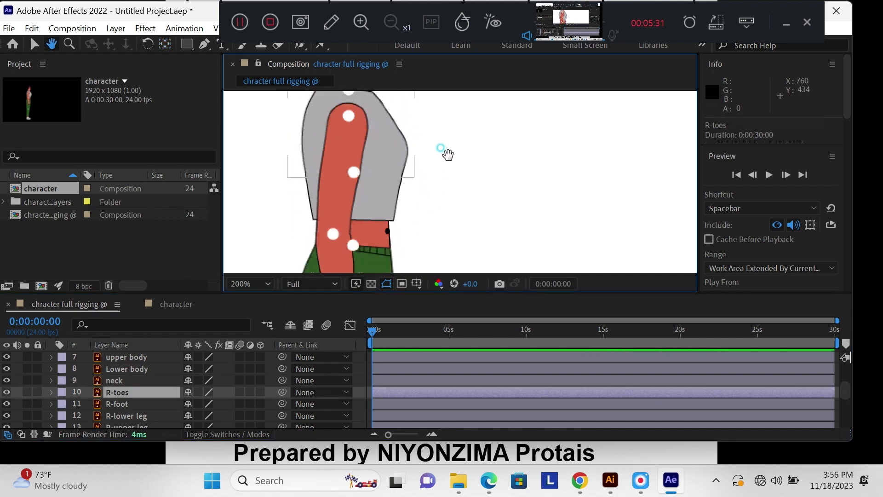
scroll(447, 154, down, 10)
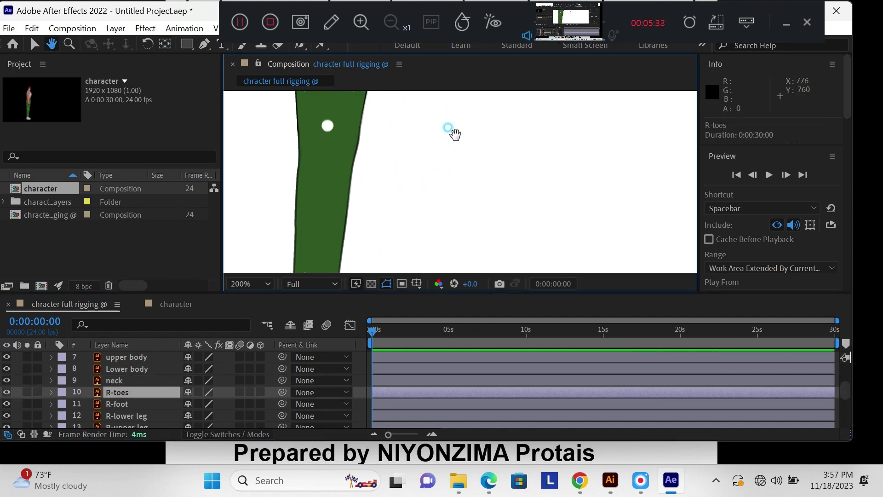
scroll(448, 138, down, 8)
key(y)
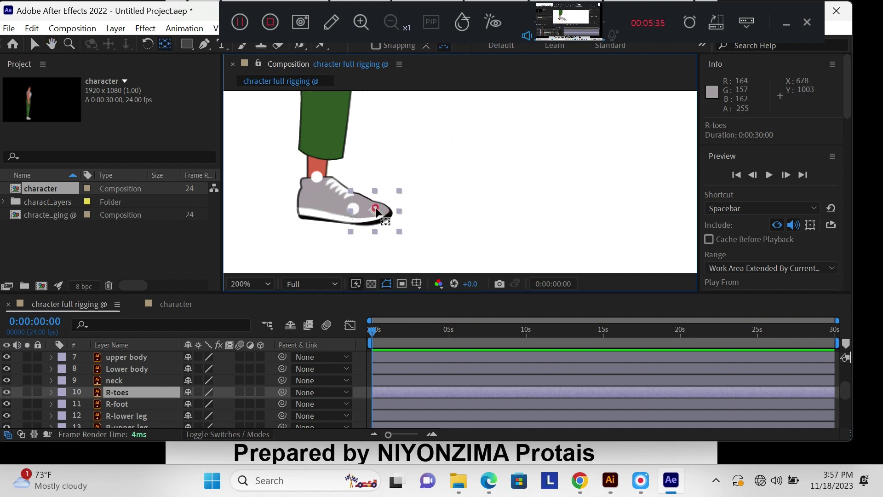
drag(373, 212, 351, 209)
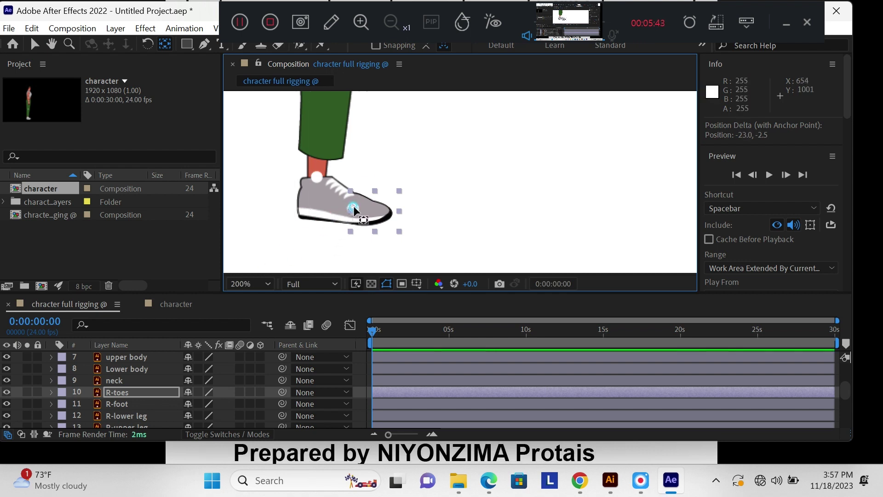
drag(353, 206, 353, 206)
Move the R-foot layer's anchor point to the ankle joint and fine-tune it onto the white point
click(129, 405)
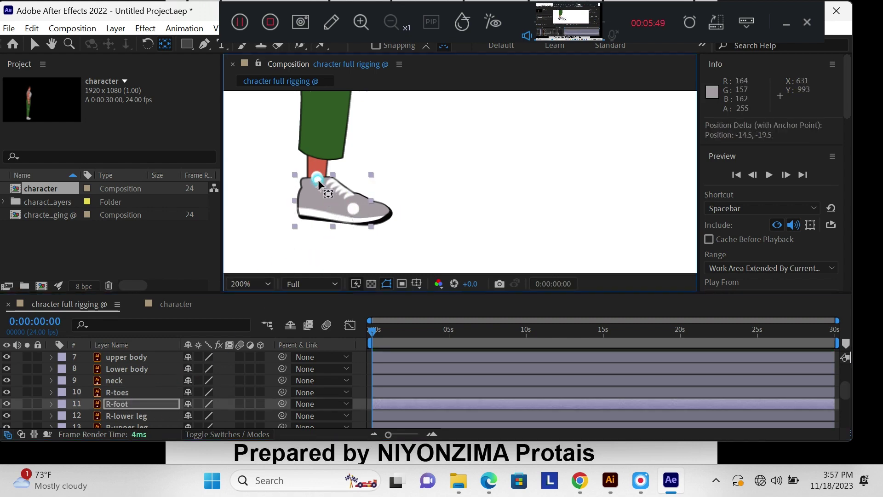
drag(317, 178, 316, 177)
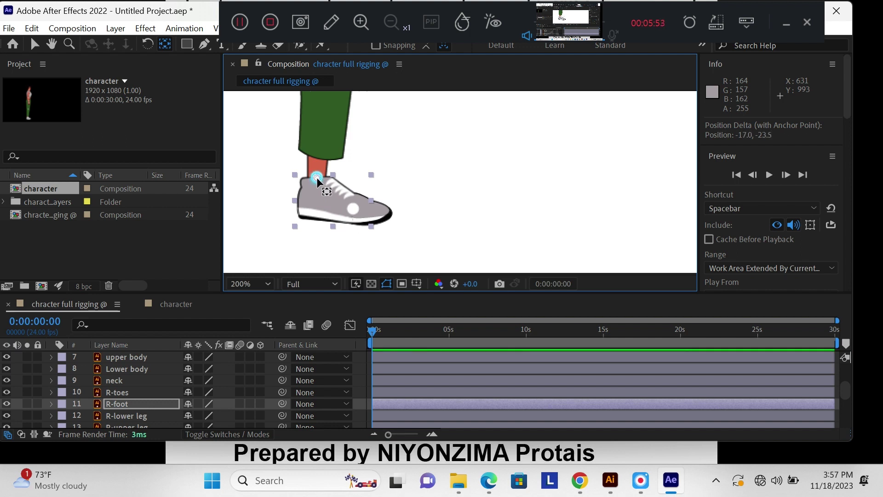
drag(317, 181, 317, 179)
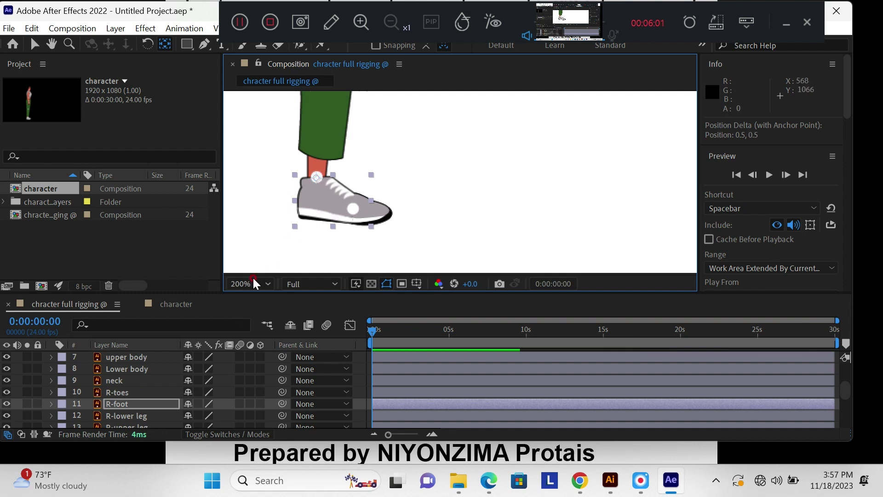
drag(315, 180, 316, 180)
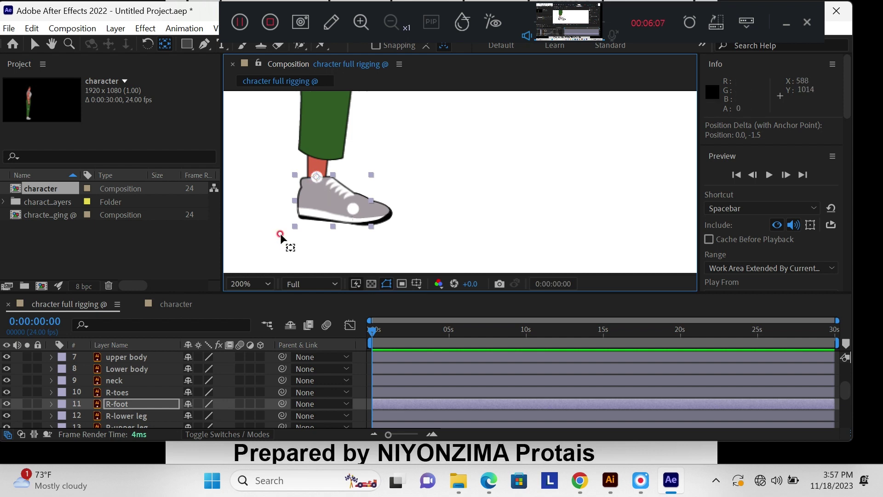
Move the R-lower leg layer's anchor point to the knee joint and centre it on the white point
click(127, 415)
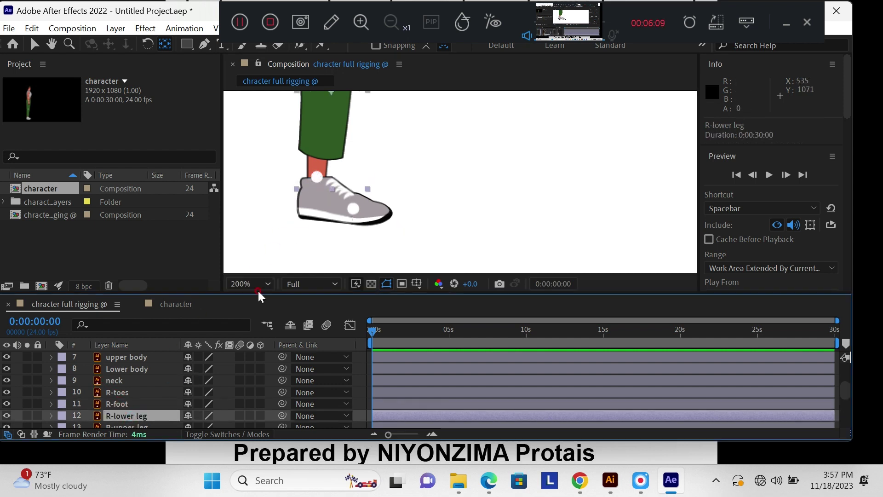
drag(377, 144, 333, 149)
scroll(338, 194, up, 5)
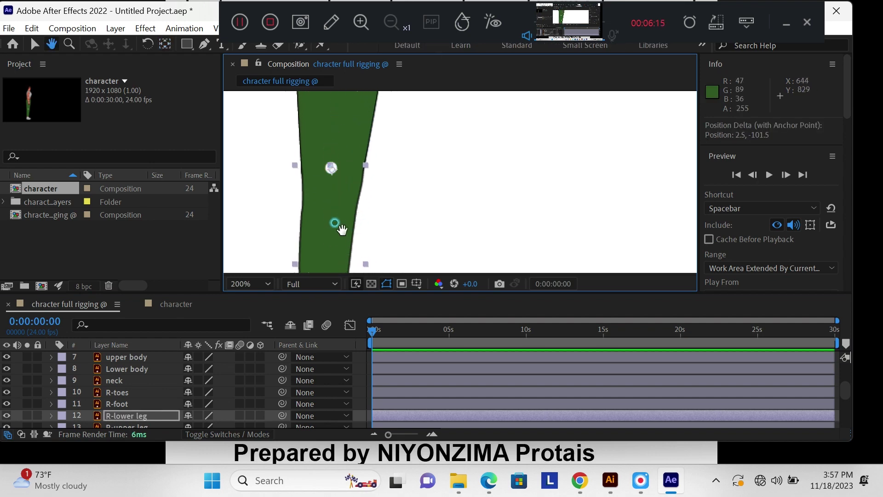
drag(330, 205, 330, 205)
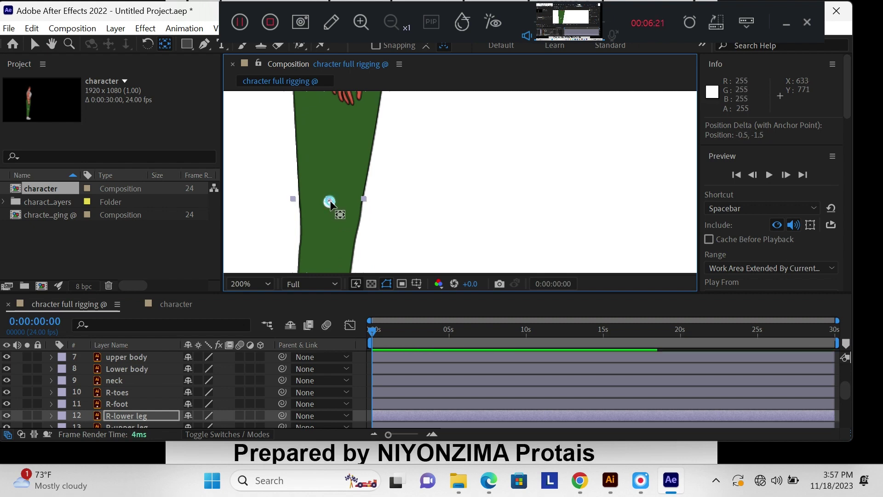
Move the R-upper leg layer's anchor point up to the hip joint
scroll(148, 394, down, 3)
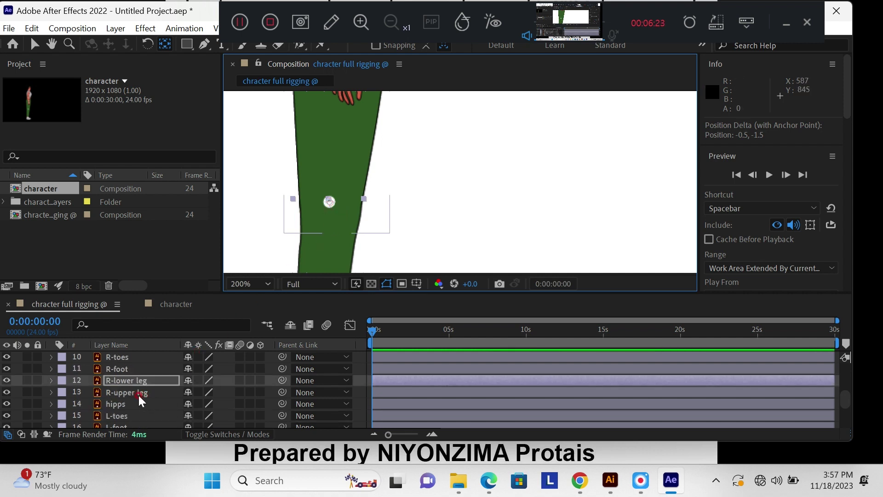
click(137, 395)
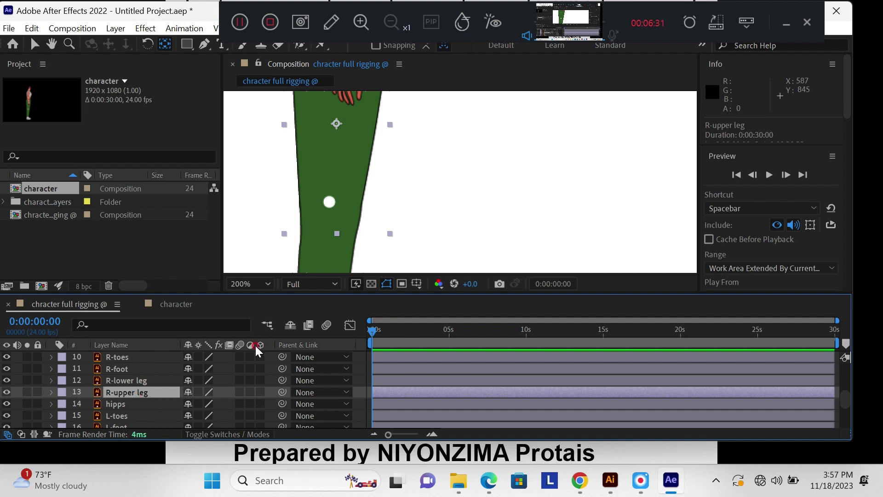
scroll(413, 228, up, 5)
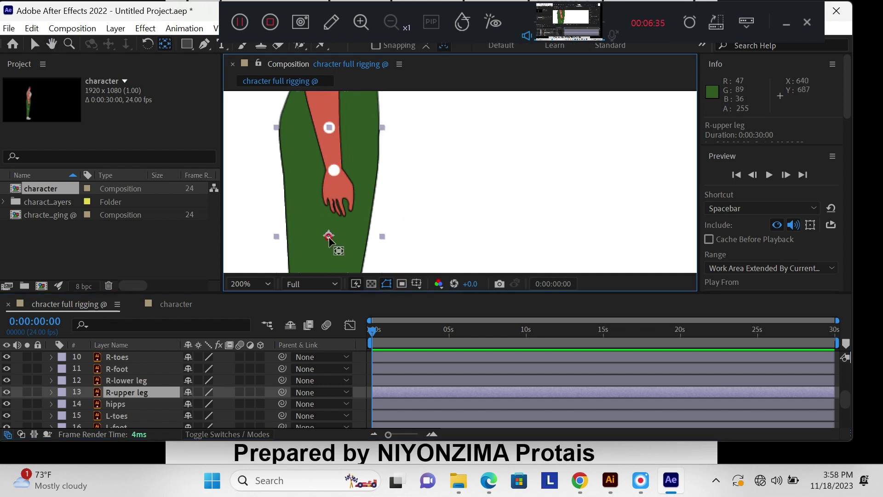
drag(330, 239, 330, 131)
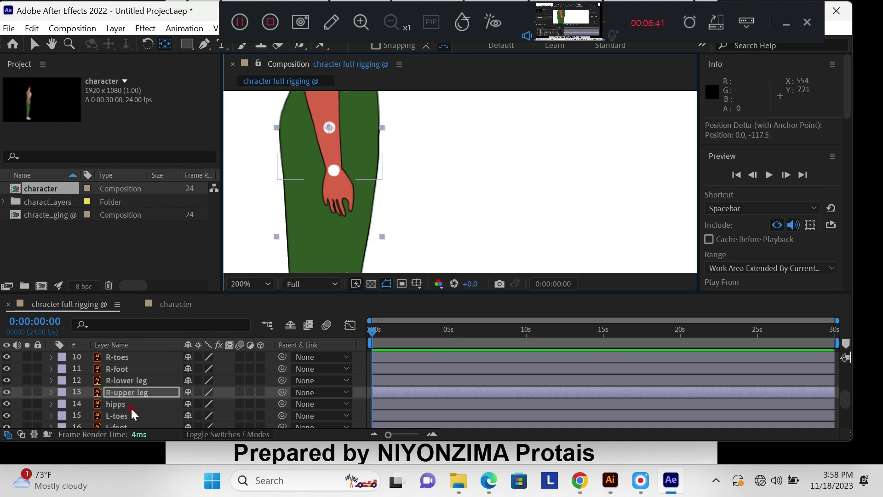
Place the hipps layer's anchor point on the white hip joint point and fine-tune its position
drag(416, 208, 309, 236)
key(h)
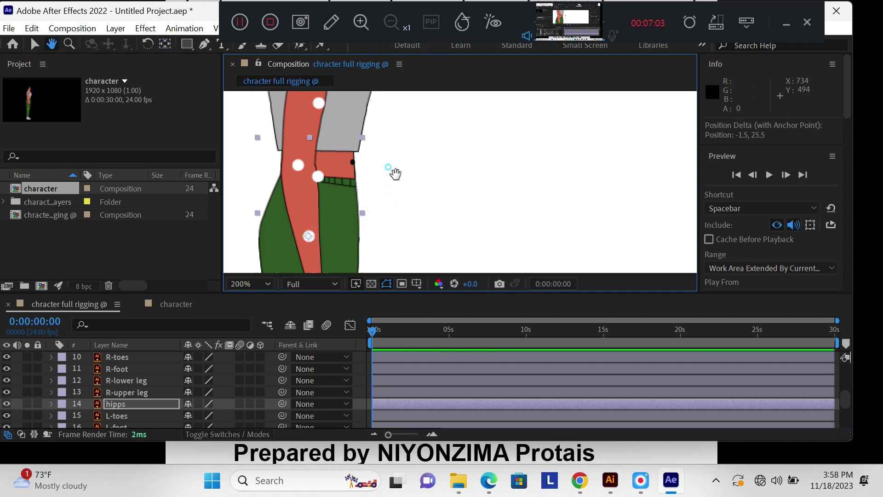
drag(394, 174, 380, 153)
key(y)
drag(296, 228, 297, 228)
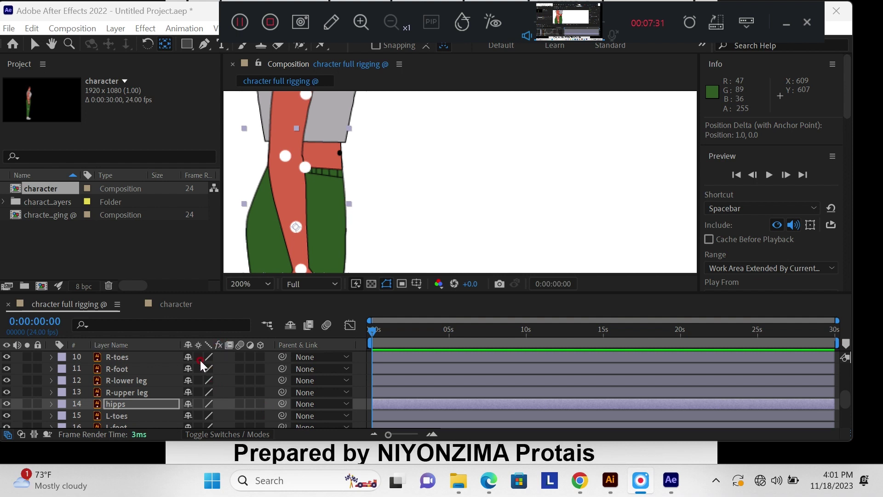
Move the L-toes layer's anchor point onto the white toe joint point on the shoe
scroll(120, 413, down, 1)
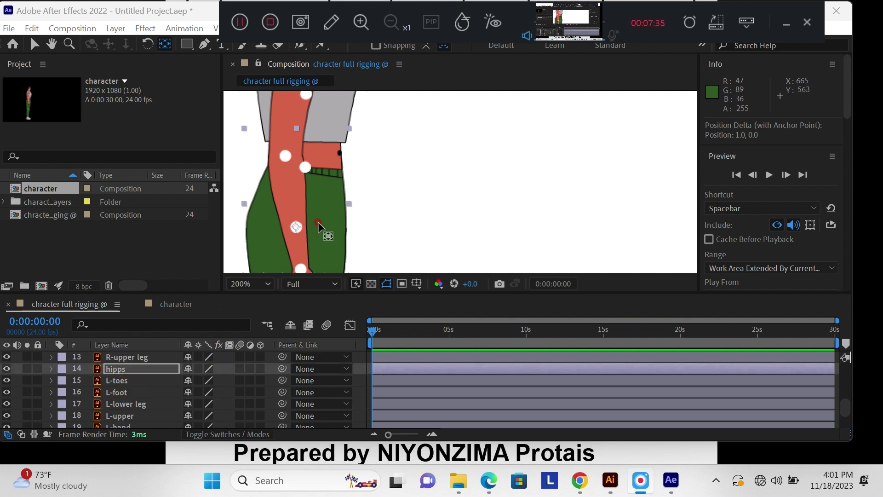
click(121, 380)
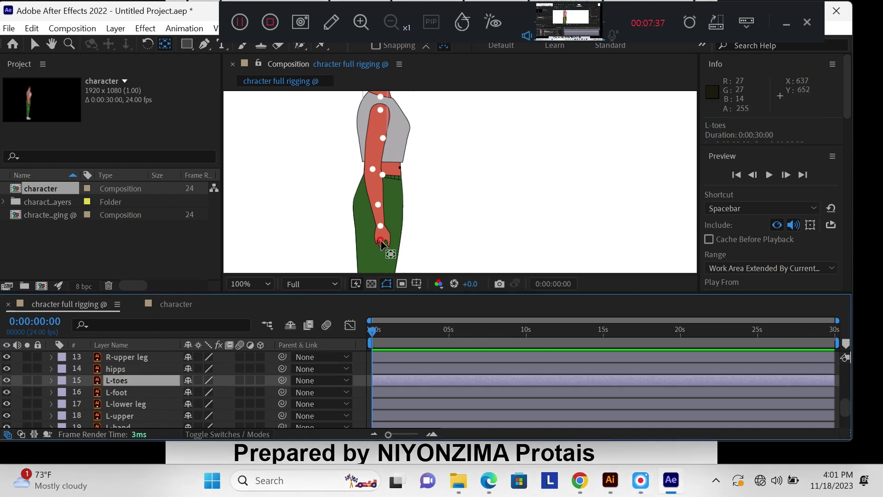
scroll(400, 207, down, 5)
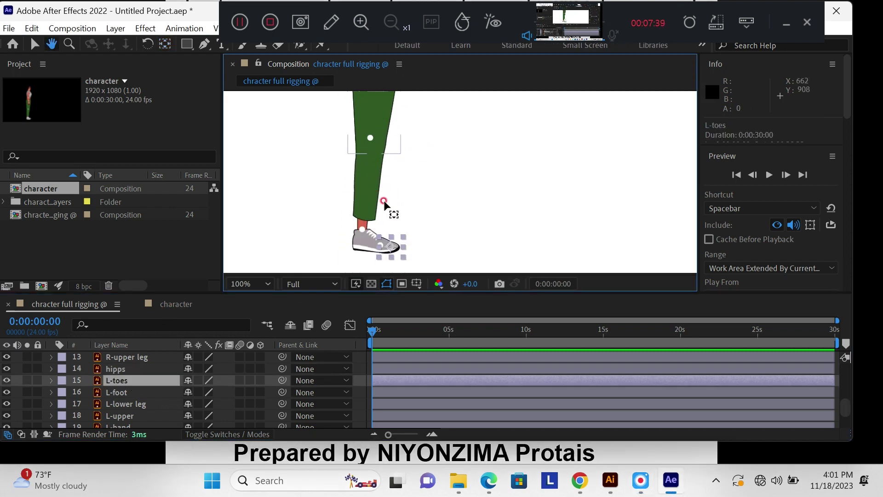
key(.)
drag(374, 211, 404, 140)
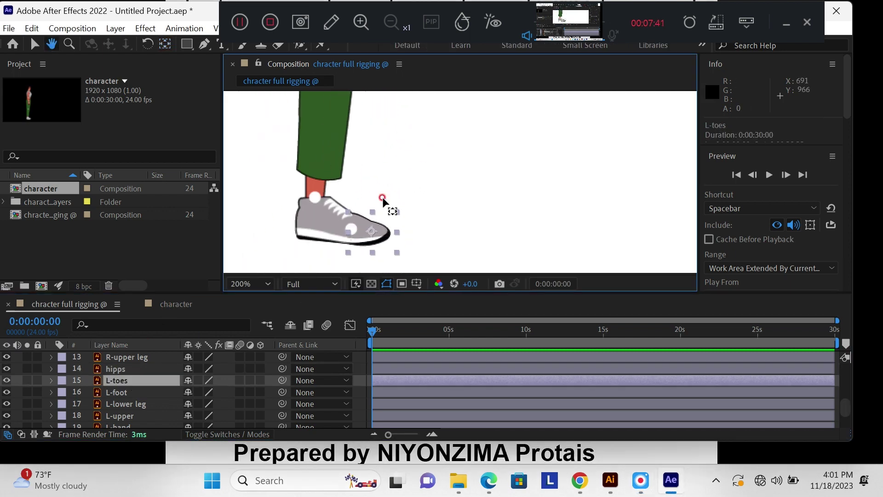
key(y)
drag(368, 231, 350, 230)
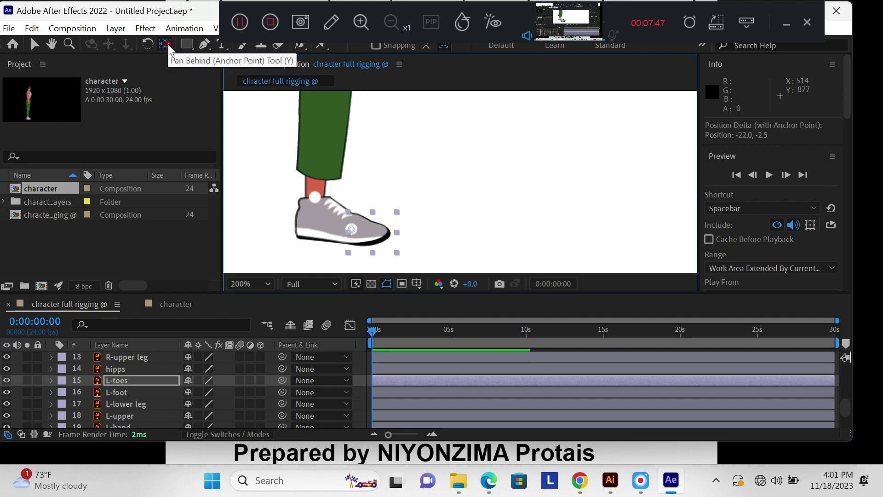
Move the L-foot layer's anchor point up to the white ankle joint point
click(144, 331)
click(129, 396)
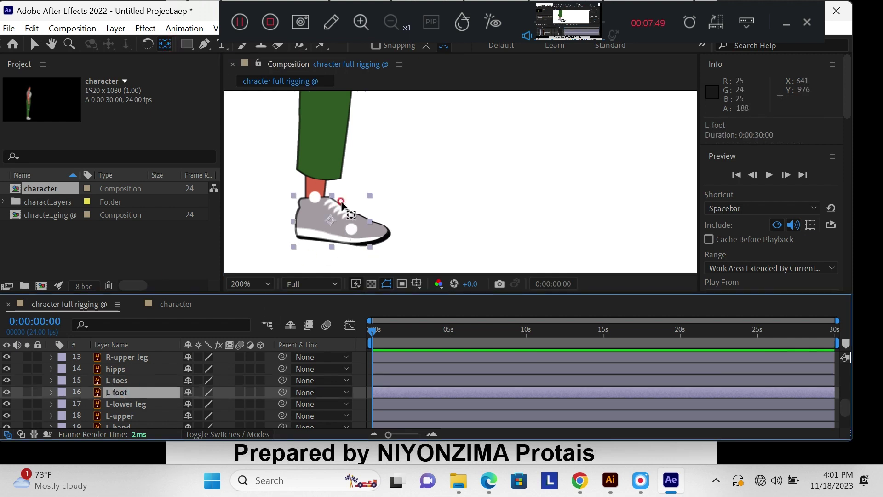
mouse_move(333, 214)
mouse_down()
mouse_move(355, 240)
mouse_move(336, 227)
mouse_up()
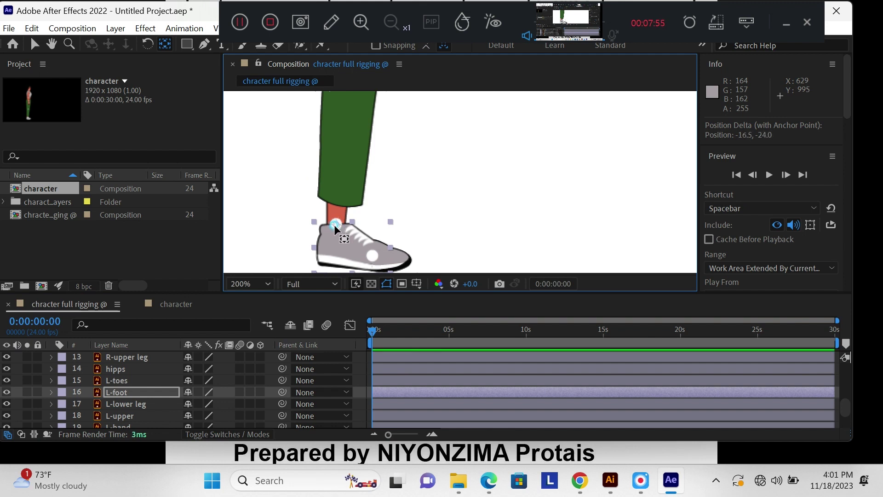
Move the L-lower leg layer's anchor point up to the white knee joint point
click(118, 405)
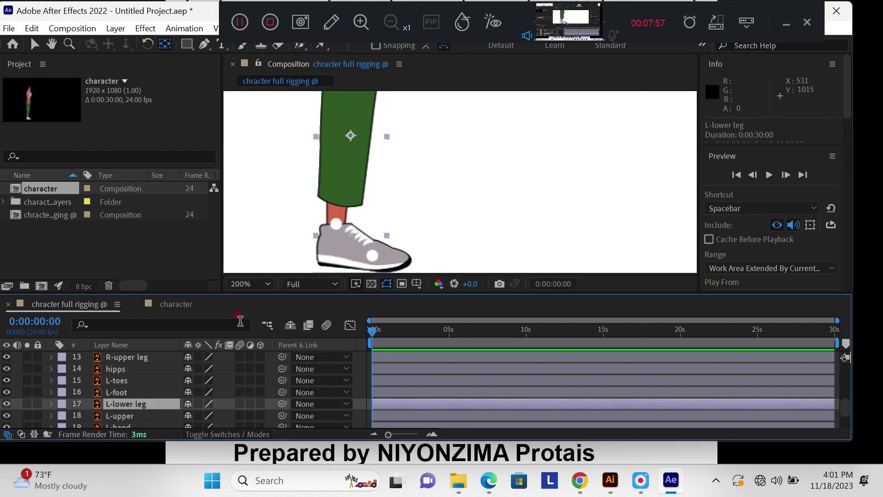
drag(354, 184, 353, 156)
key(y)
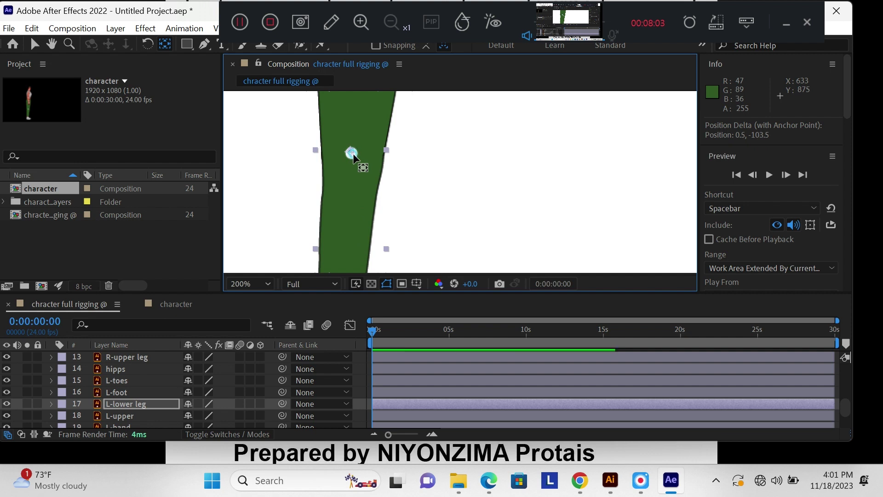
Move the L-upper layer's anchor point from the thigh up to the white hip joint point
click(120, 416)
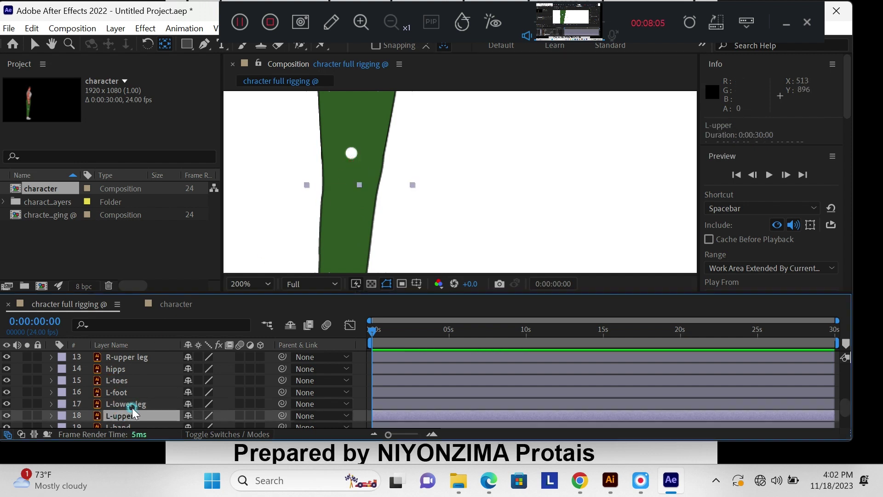
key(h)
drag(384, 152, 366, 226)
key(y)
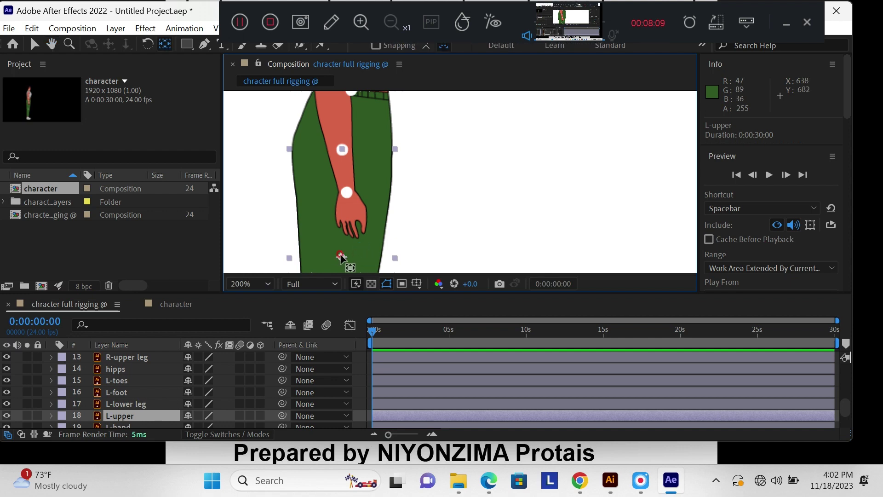
drag(341, 256, 342, 149)
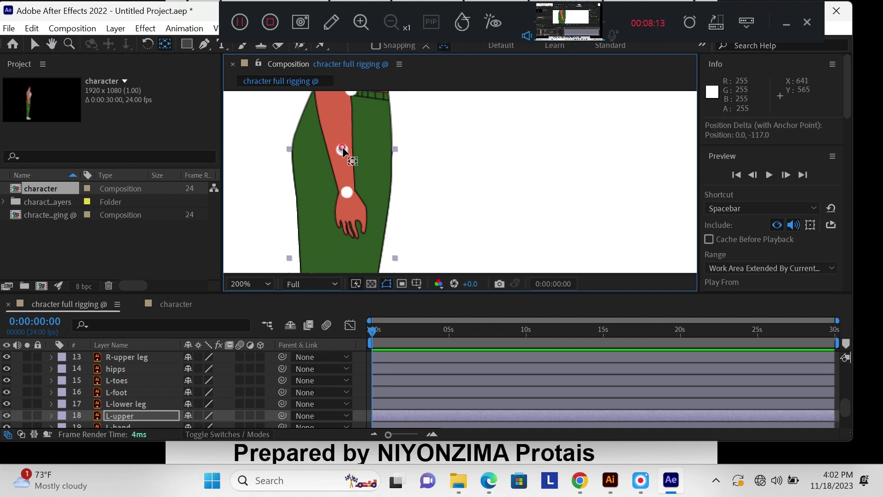
Move the L-hand layer's anchor point up to the white wrist joint point
scroll(152, 395, down, 3)
click(138, 388)
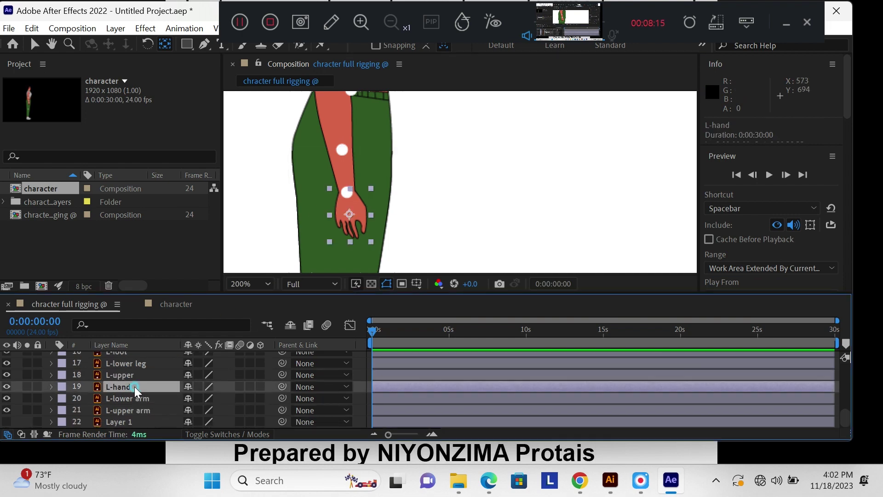
drag(350, 216, 349, 195)
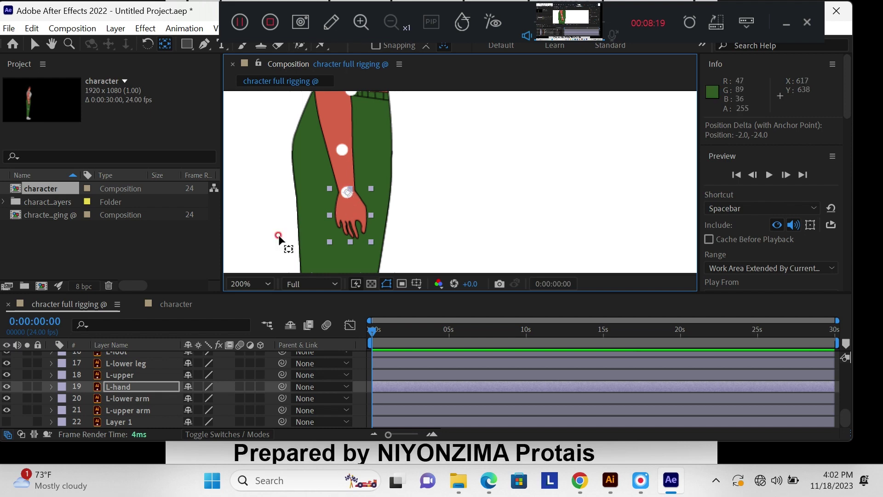
Move the L-lower arm layer's anchor point up to the elbow joint and centre it on the white point
click(137, 387)
click(138, 399)
scroll(365, 216, up, 5)
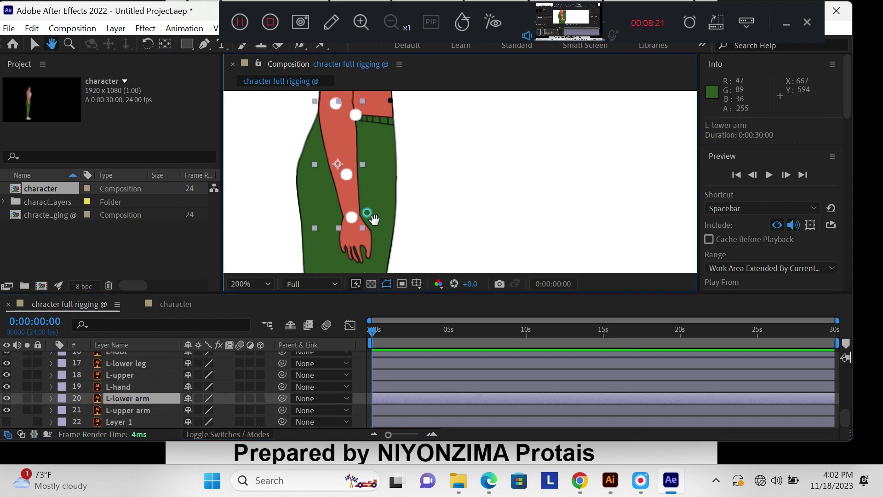
drag(350, 244, 339, 212)
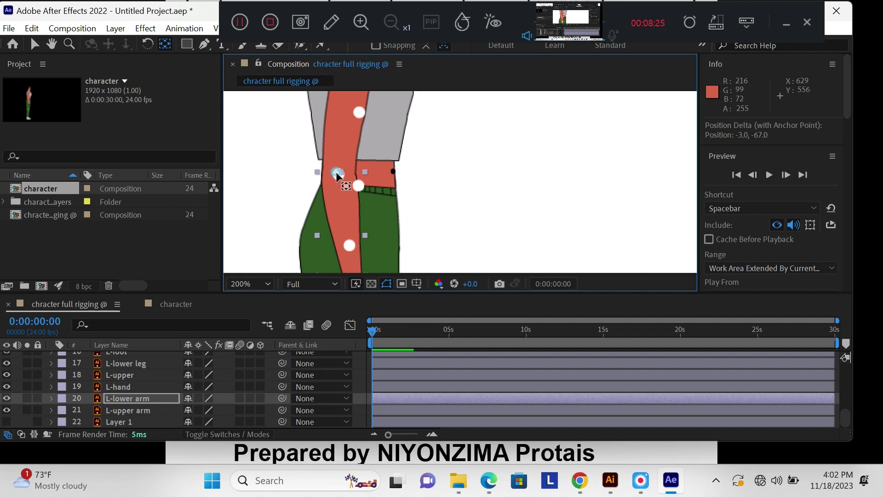
drag(337, 175, 337, 174)
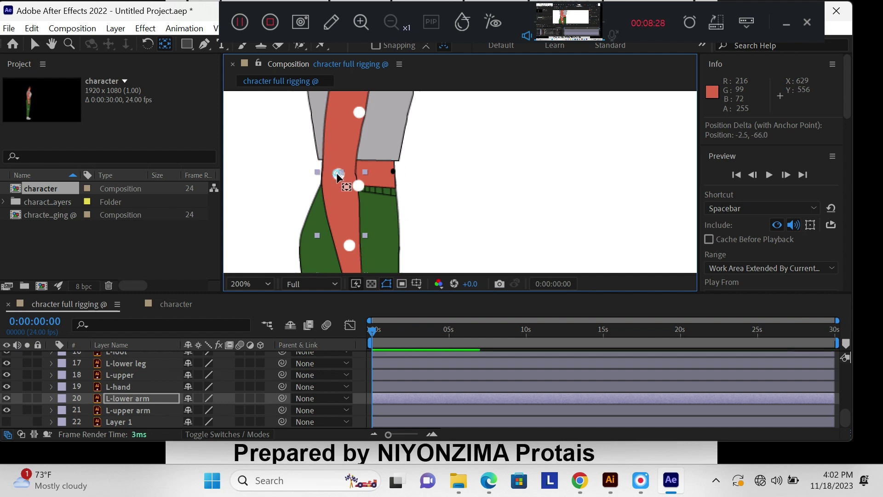
Move the L-upper arm layer's anchor point to the shoulder joint and fine-tune it onto the white point
click(125, 410)
drag(343, 152, 322, 209)
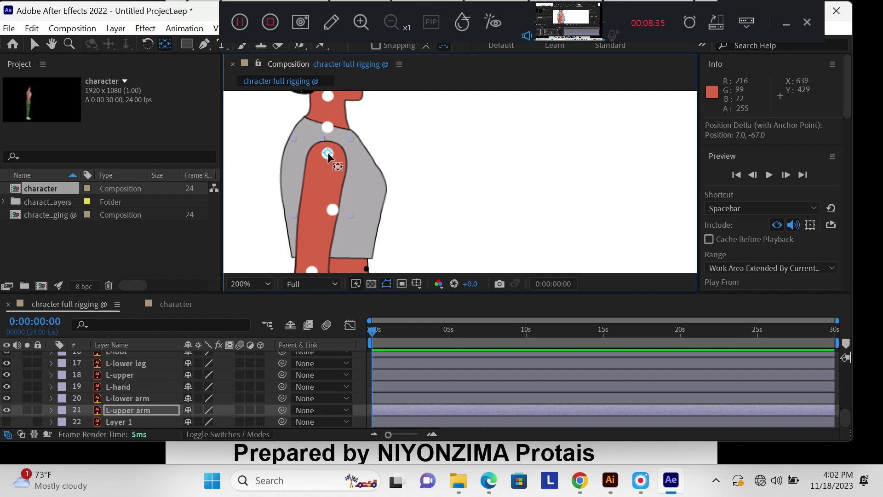
drag(331, 156, 330, 157)
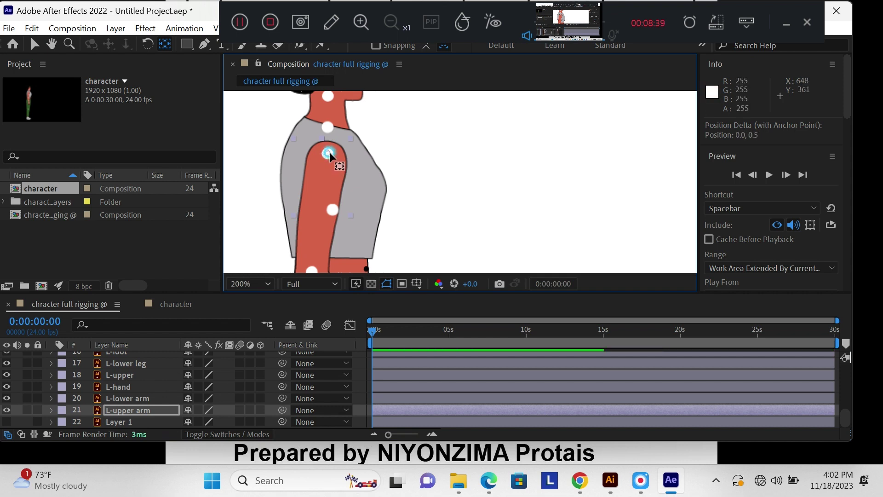
Check the anchor points of the R-upper arm and R-lower arm layers against their joint points on the character
scroll(103, 392, up, 6)
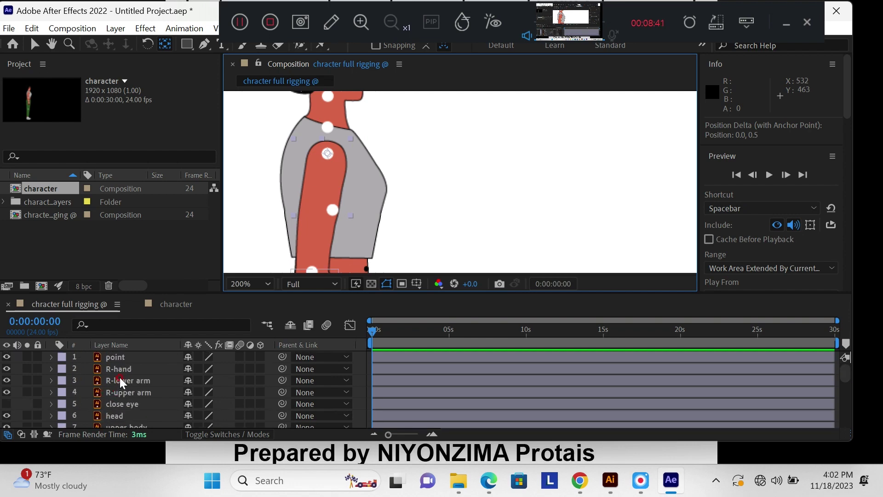
click(138, 393)
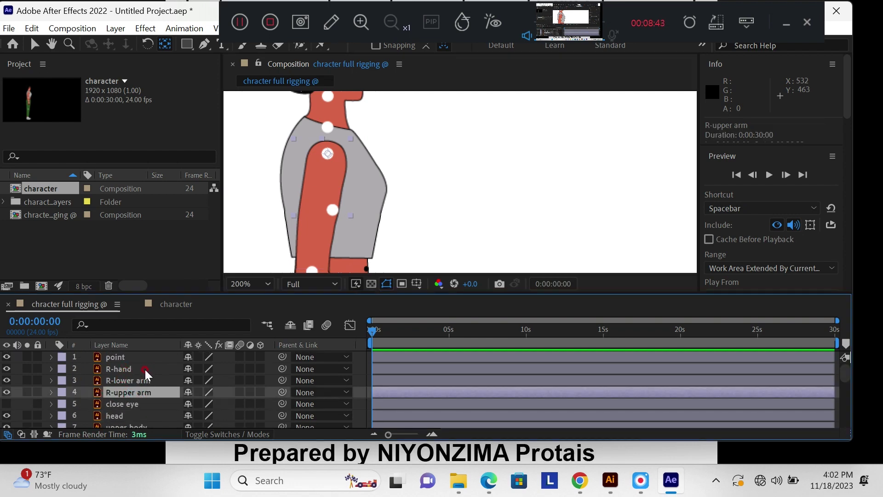
click(129, 380)
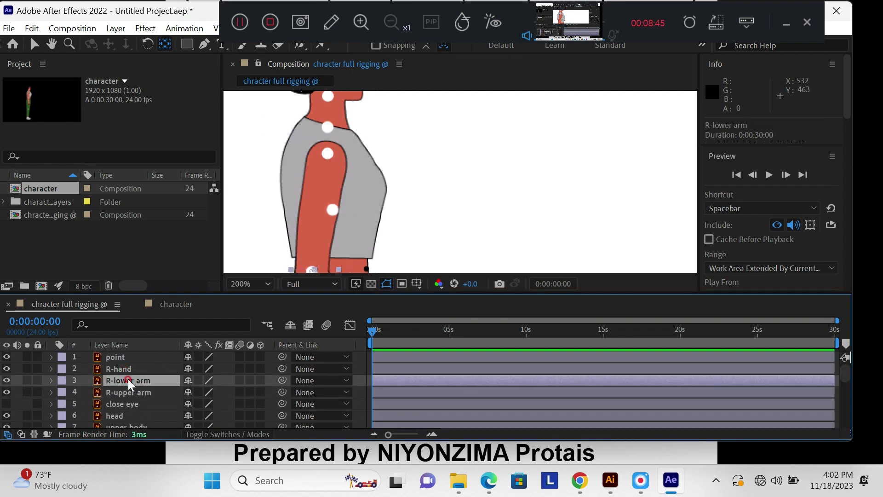
scroll(368, 163, down, 2)
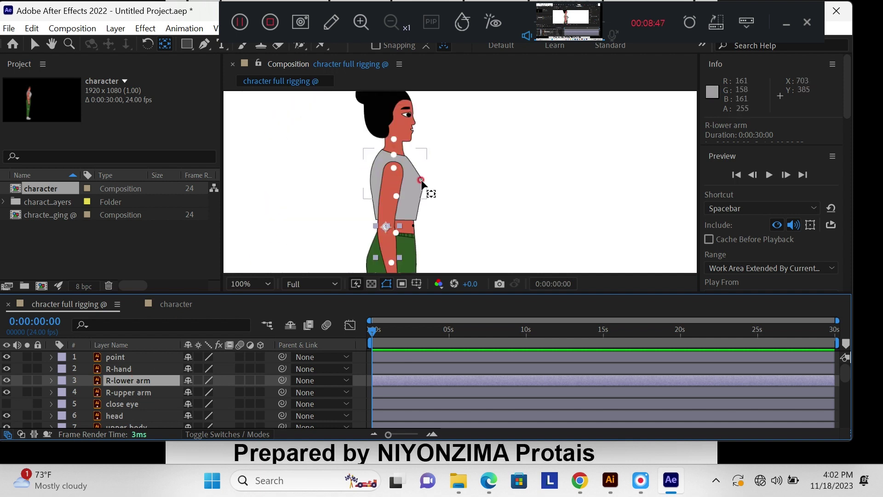
scroll(395, 176, down, 3)
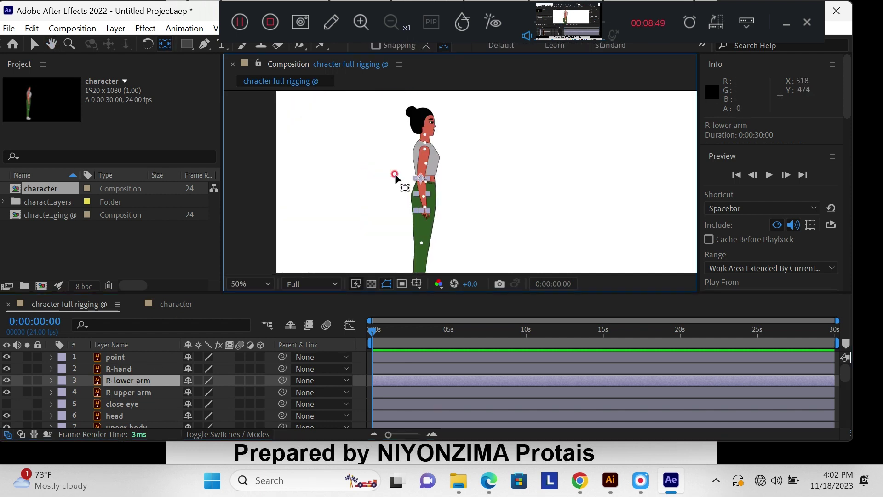
scroll(460, 202, down, 2)
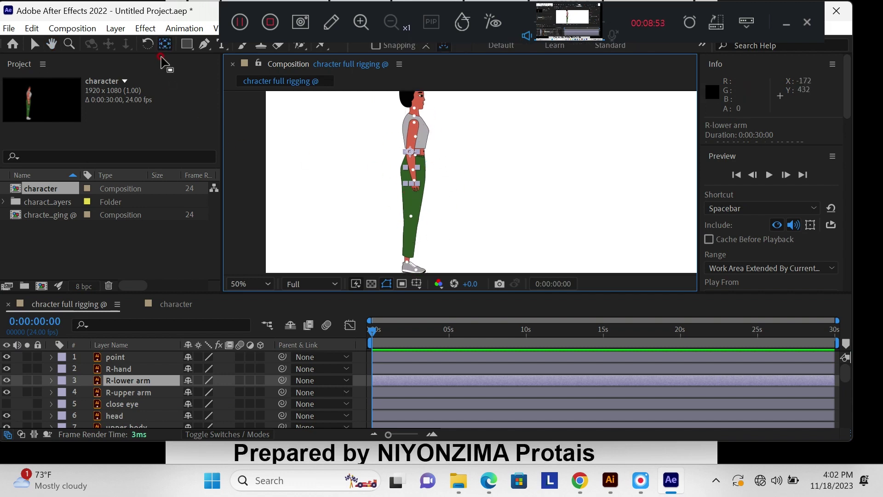
Hide the point layer to view the character without its joint markers, and show the layer again
click(112, 356)
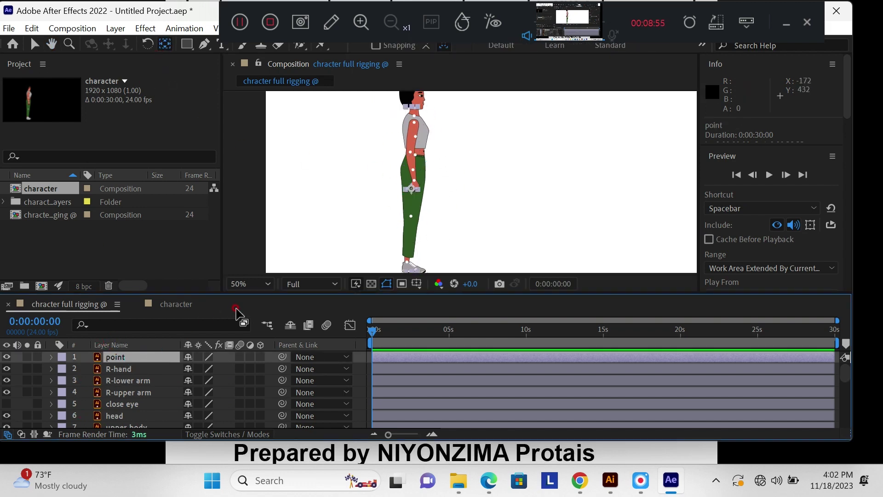
click(5, 357)
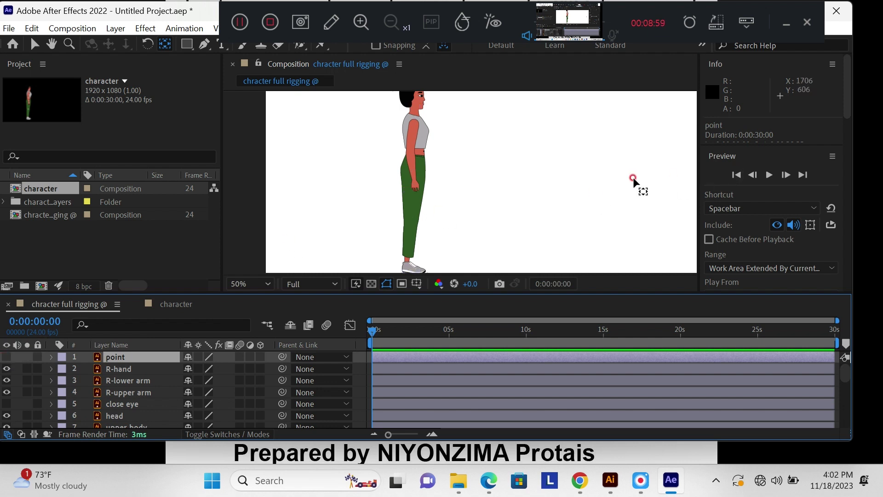
scroll(422, 185, up, 2)
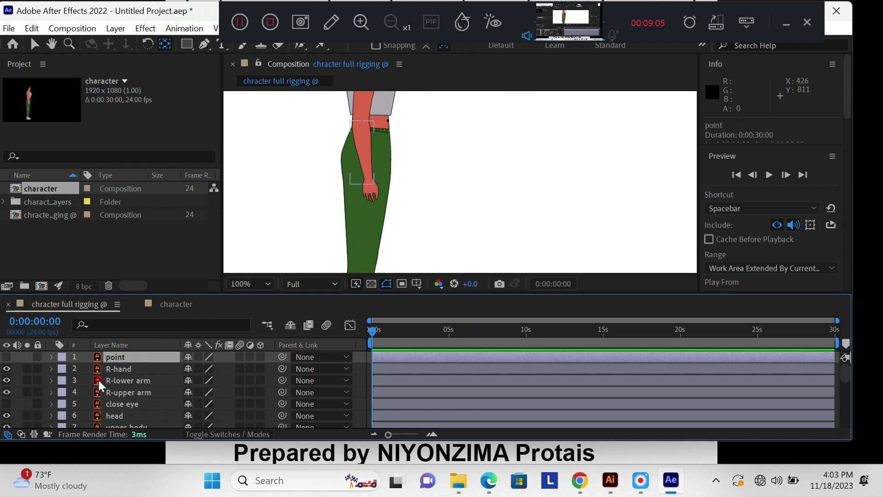
click(7, 357)
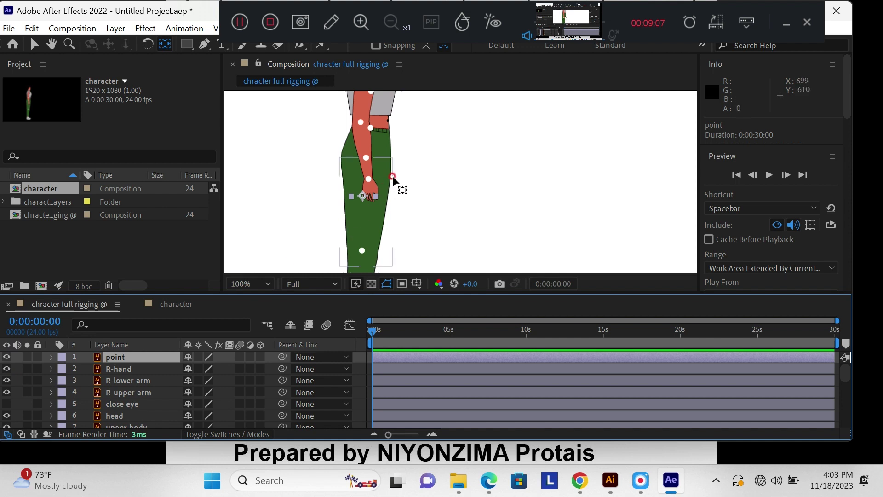
scroll(396, 188, down, 2)
drag(435, 184, 412, 165)
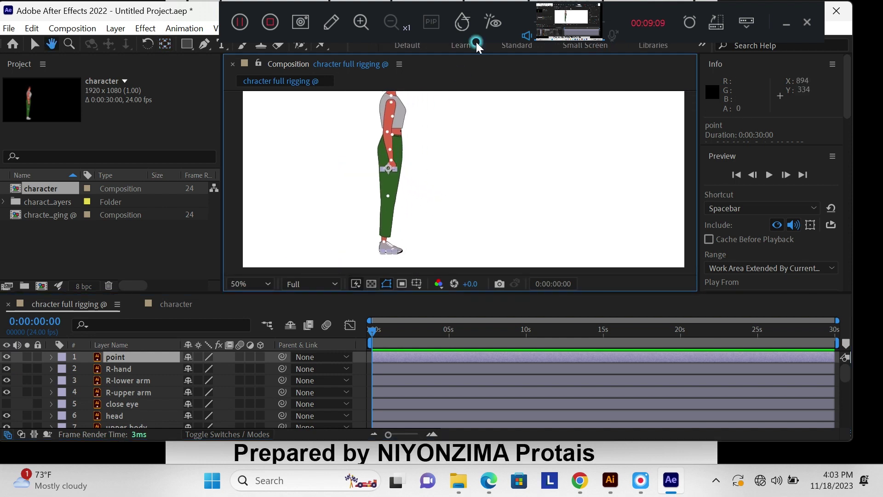
Open the Duik Bassel.2 script panel and move it clear of the character in the composition view
drag(448, 9, 536, 446)
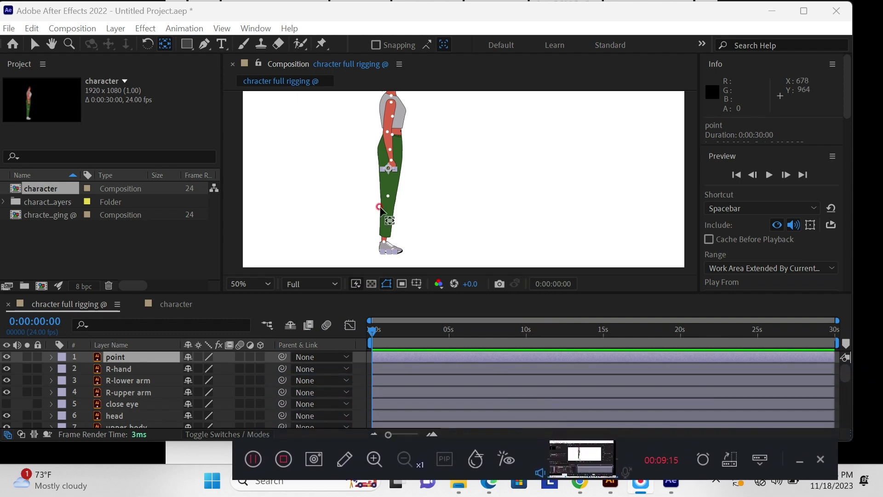
click(258, 30)
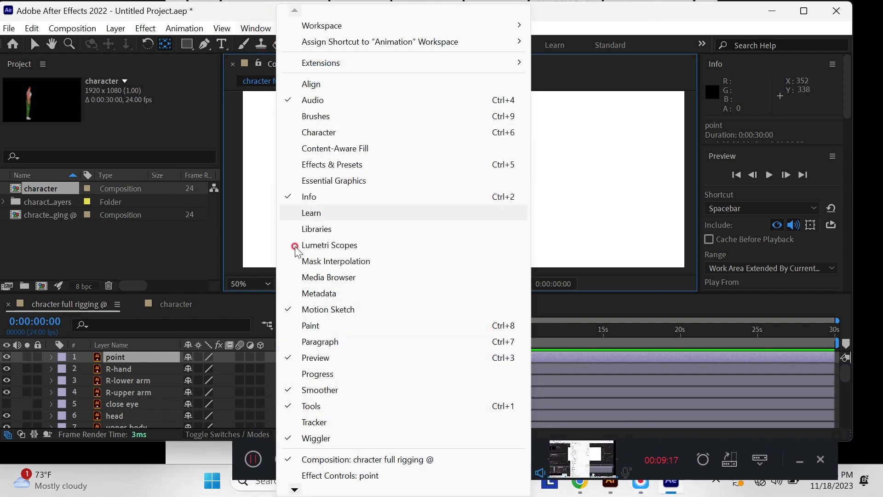
mouse_move(295, 490)
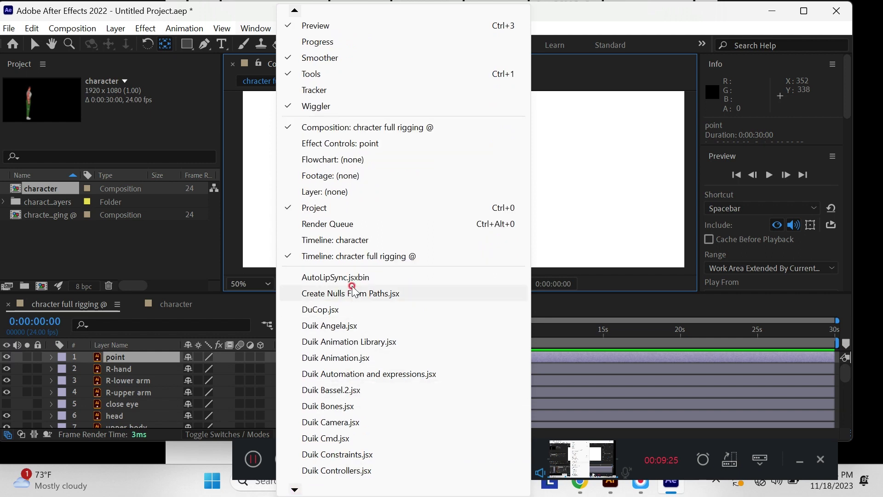
click(341, 390)
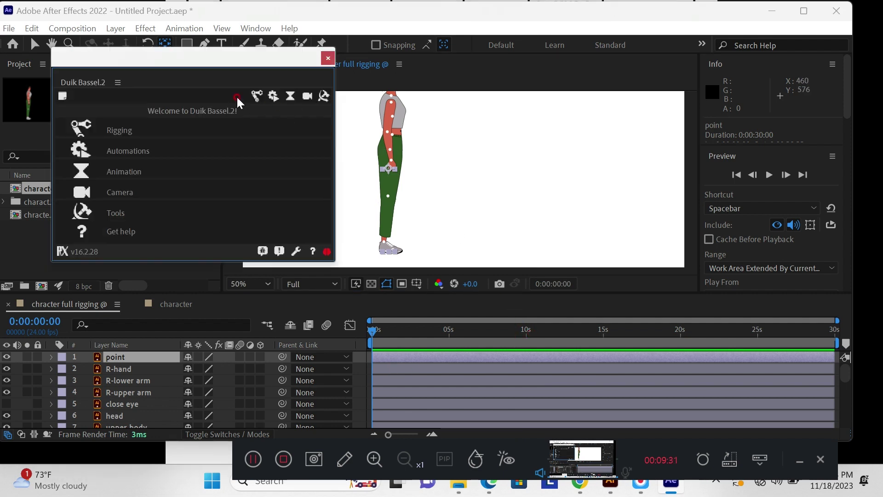
drag(192, 54, 695, 62)
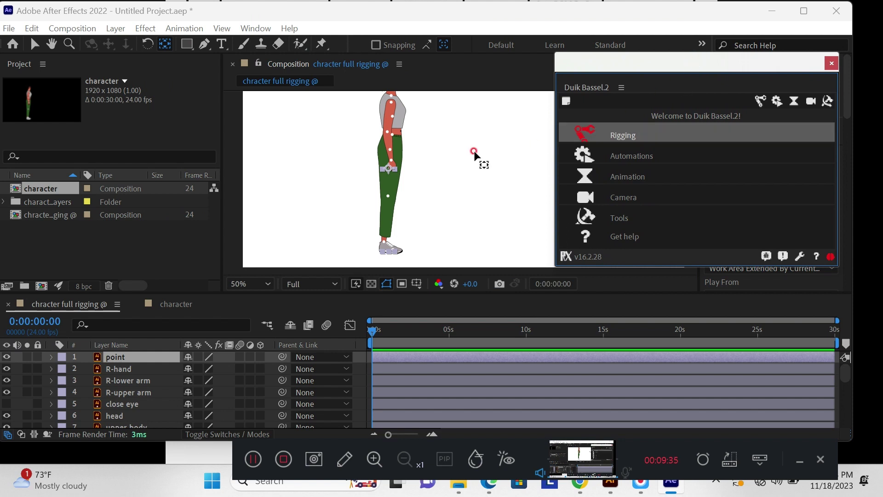
Show Duik's Structures list under Rigging, and reposition and enlarge the script window so every structure type is visible
click(760, 101)
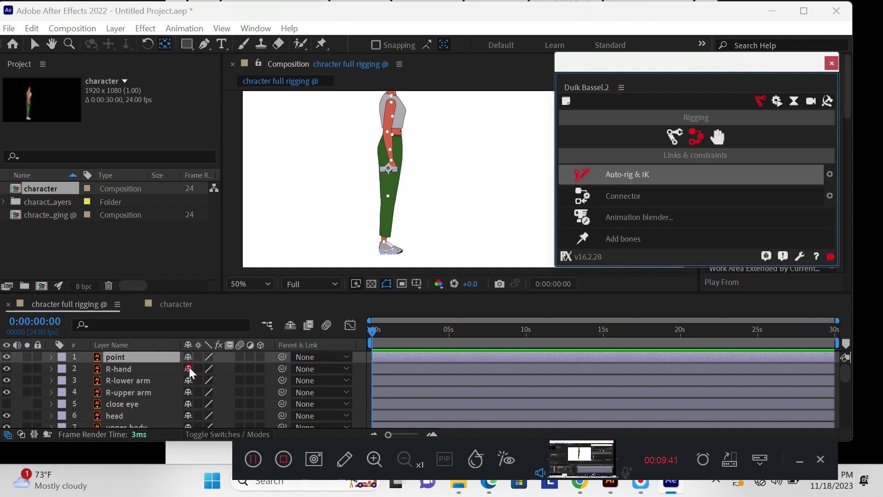
click(251, 345)
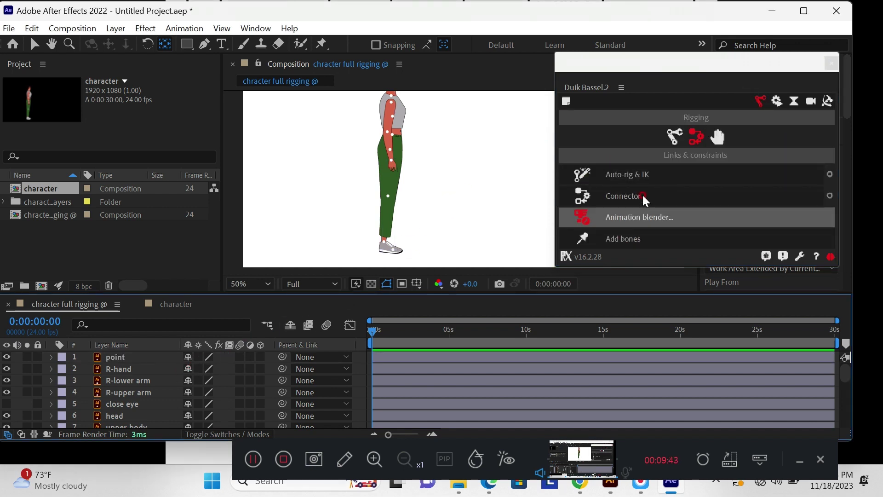
click(675, 172)
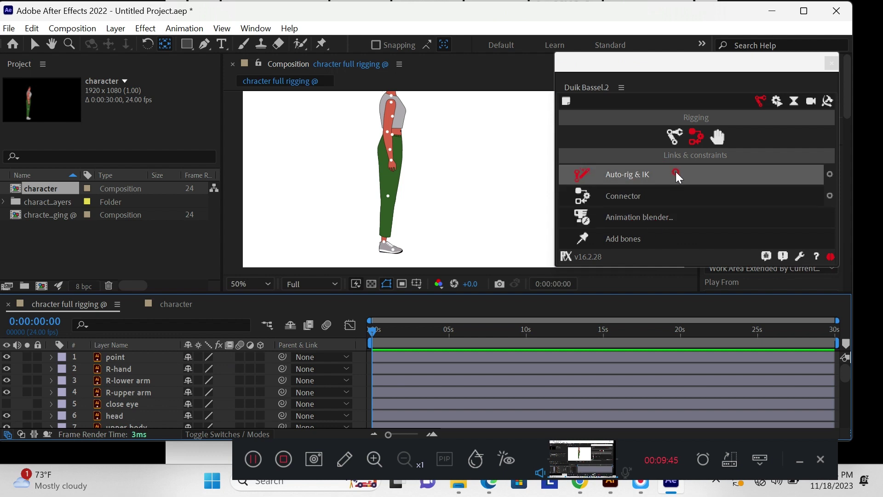
click(678, 138)
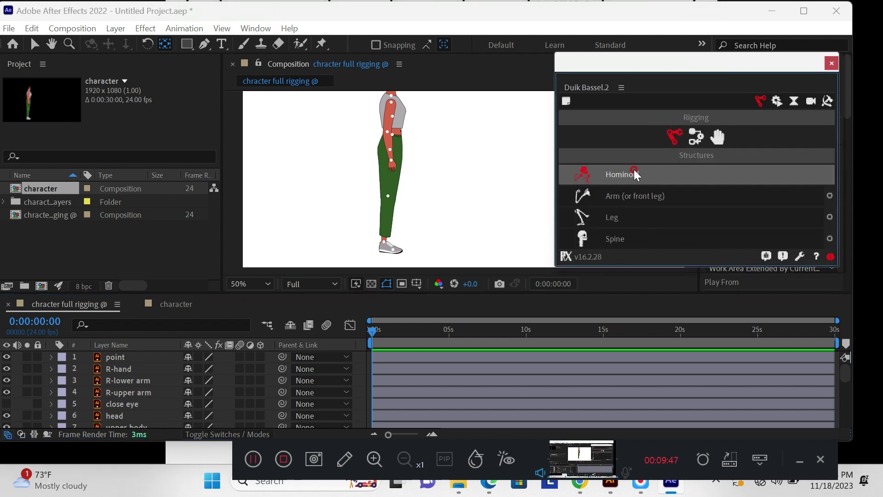
drag(711, 63, 718, 28)
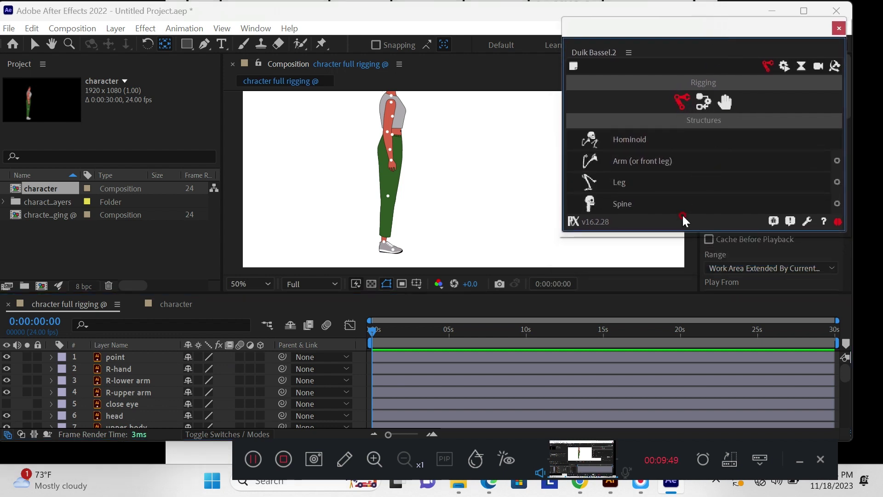
drag(688, 236, 705, 413)
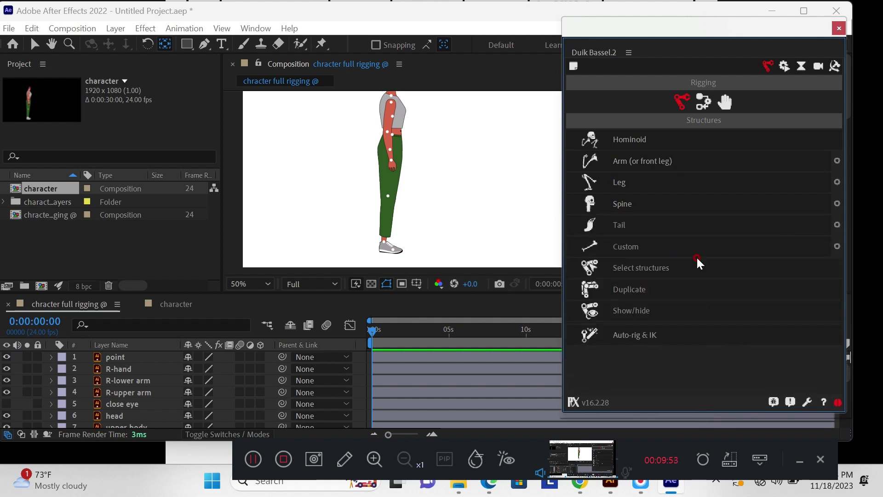
click(617, 335)
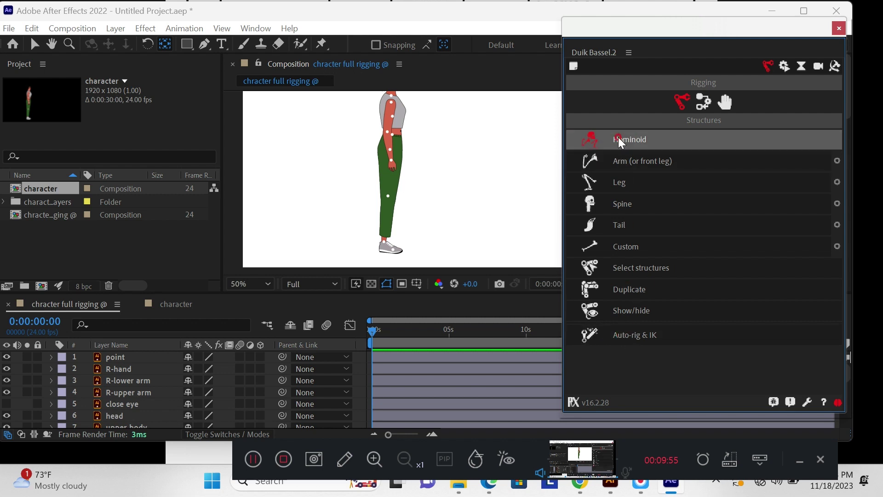
Review the options of the Arm and Leg structures in Duik to see which body parts each one includes
click(837, 160)
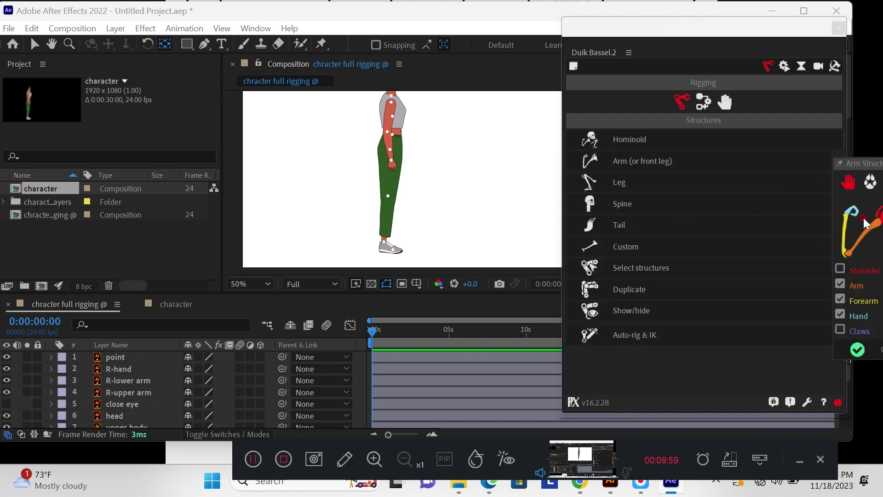
drag(858, 169, 801, 170)
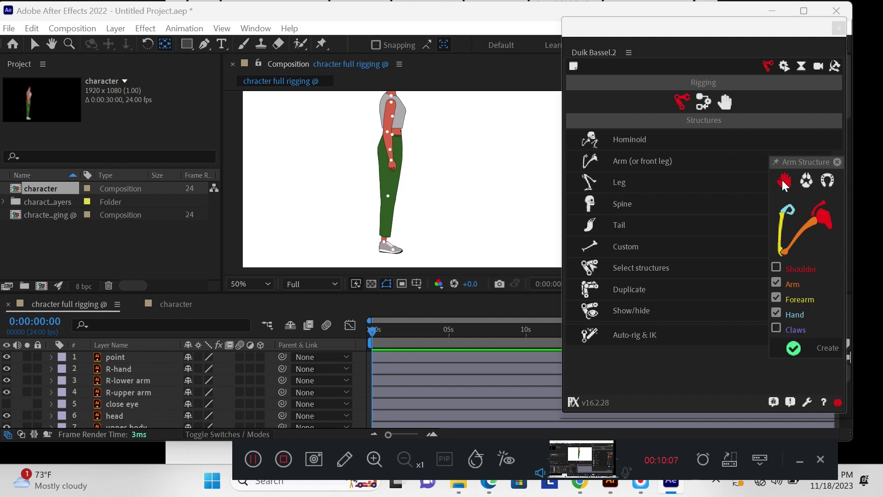
click(837, 162)
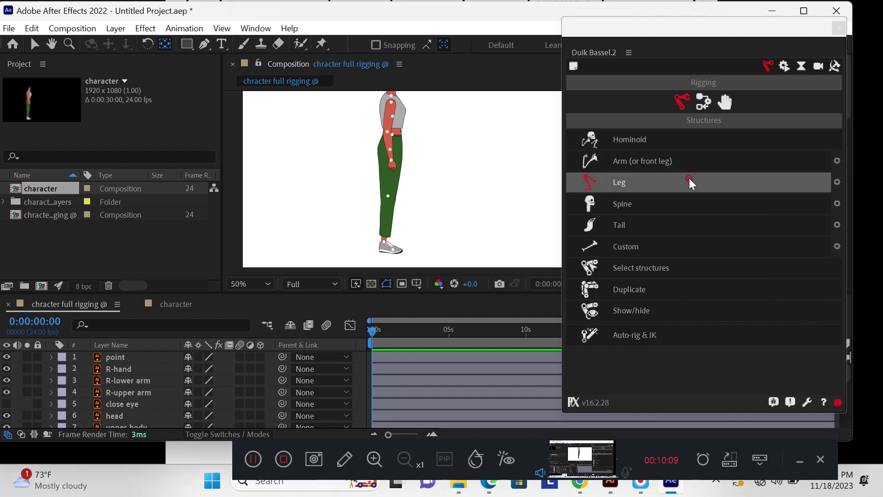
click(837, 183)
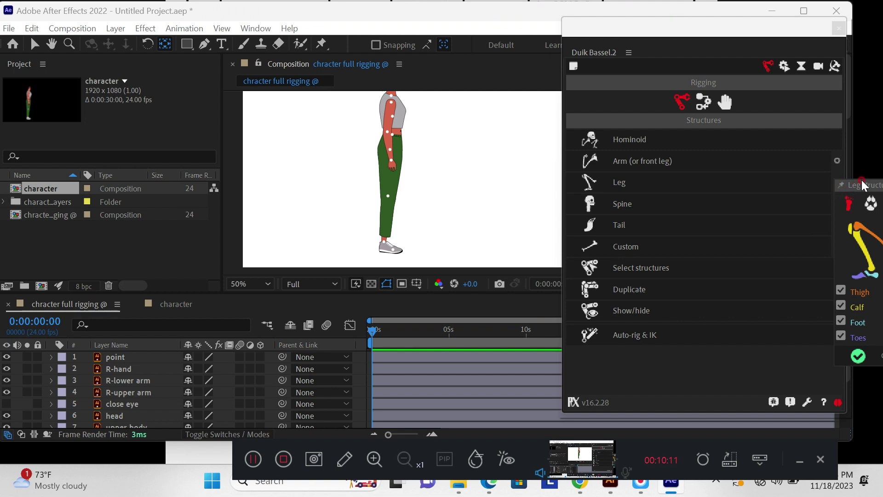
drag(863, 186, 778, 169)
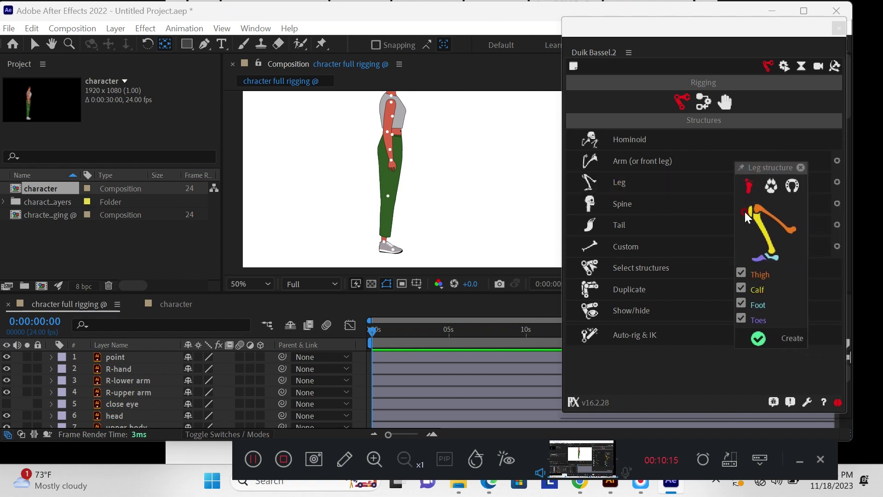
click(801, 167)
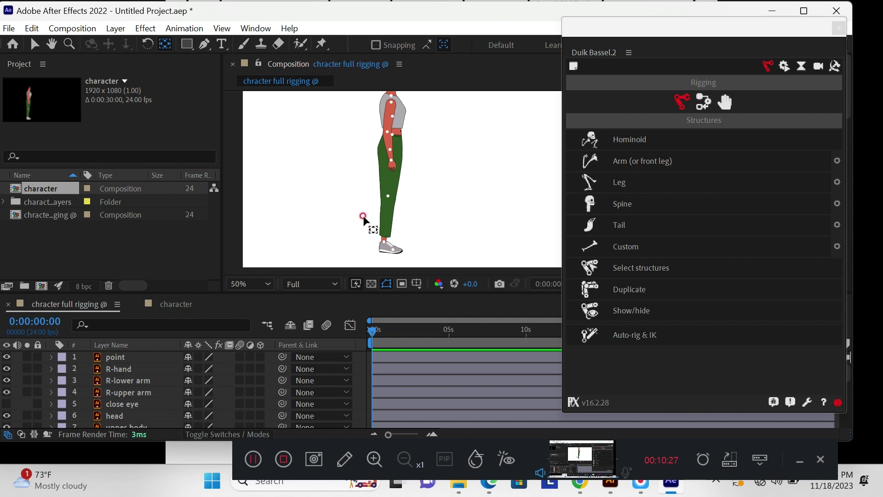
Examine the character's right arm, its joint markers and the R-upper arm layer's position up close in the composition
key(period)
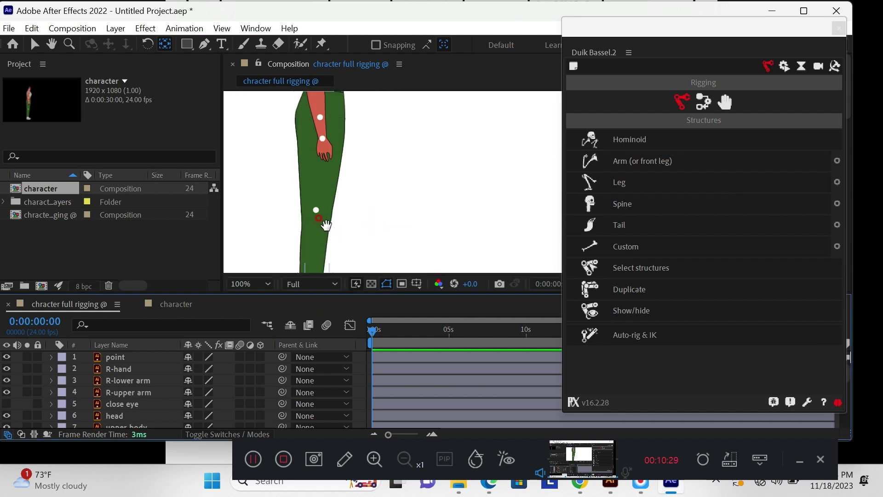
key(h)
mouse_move(342, 227)
mouse_down()
mouse_move(363, 161)
mouse_move(340, 244)
mouse_up()
key(y)
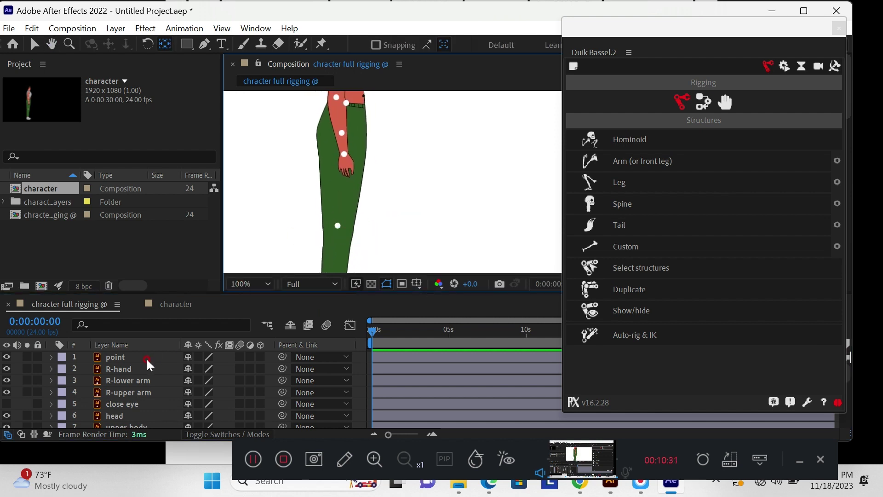
scroll(138, 391, down, 3)
scroll(138, 389, up, 3)
click(143, 382)
click(136, 393)
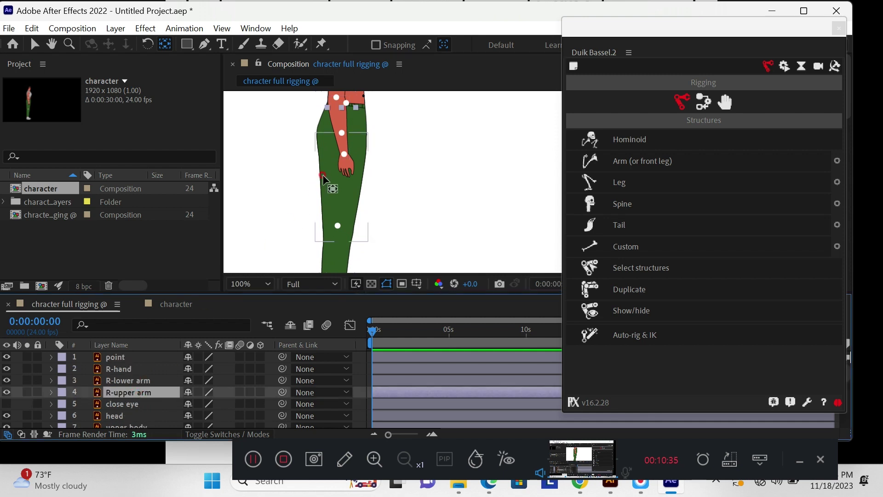
drag(375, 130, 374, 256)
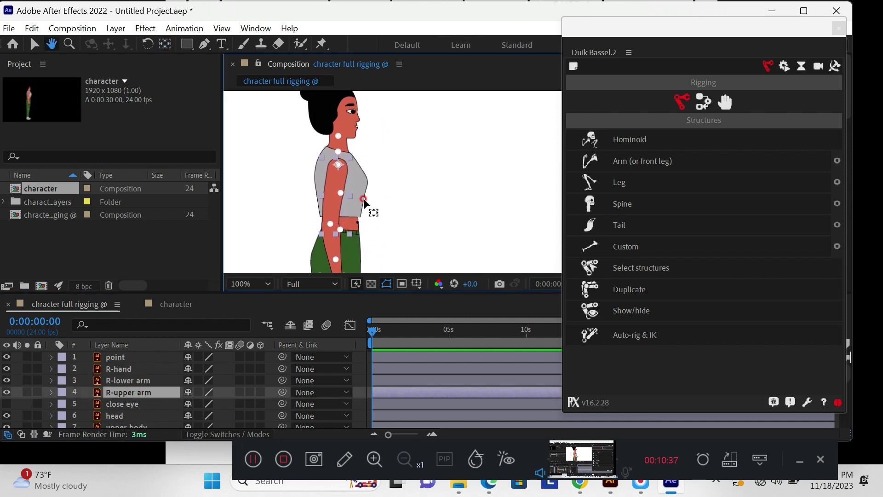
scroll(335, 213, up, 1)
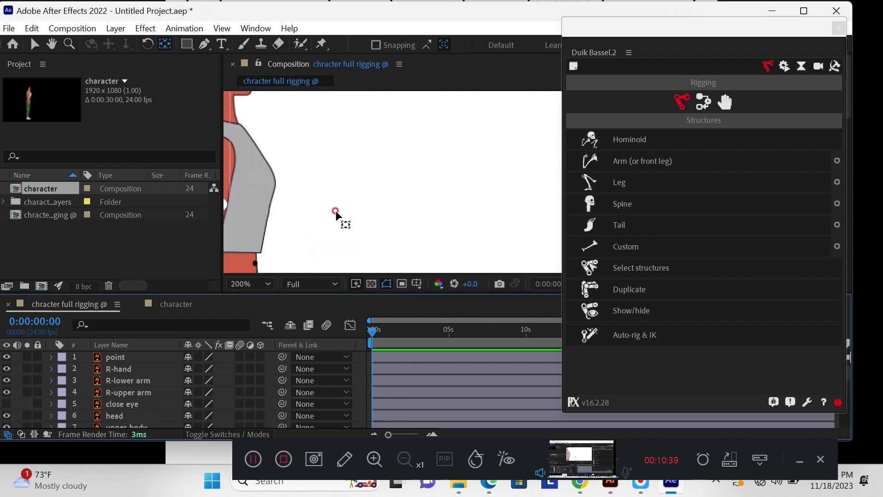
scroll(337, 214, down, 1)
drag(346, 207, 356, 169)
key(y)
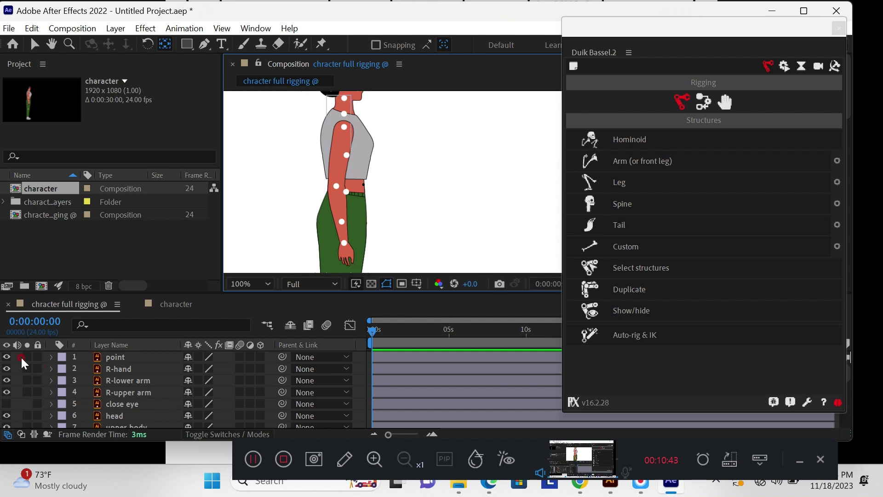
Hide the point layer and create a Duik Arm structure from the R-upper arm, R-lower arm and R-hand layers, selected in that order
click(7, 358)
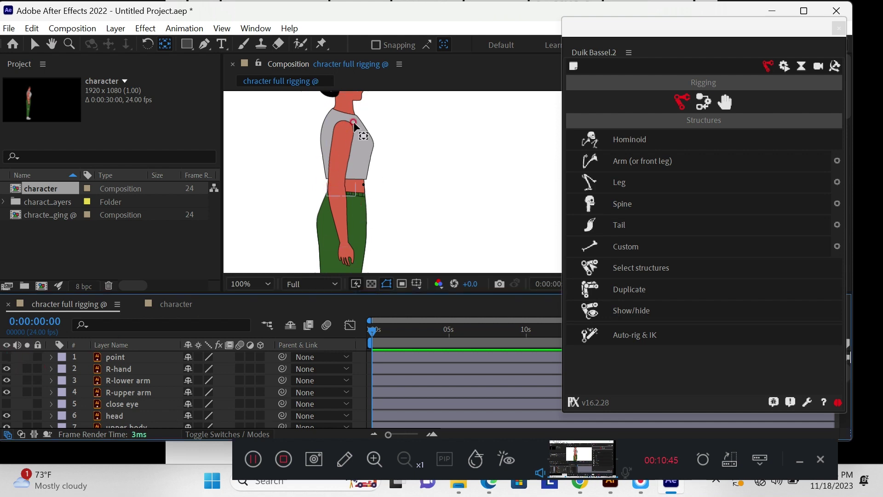
click(126, 392)
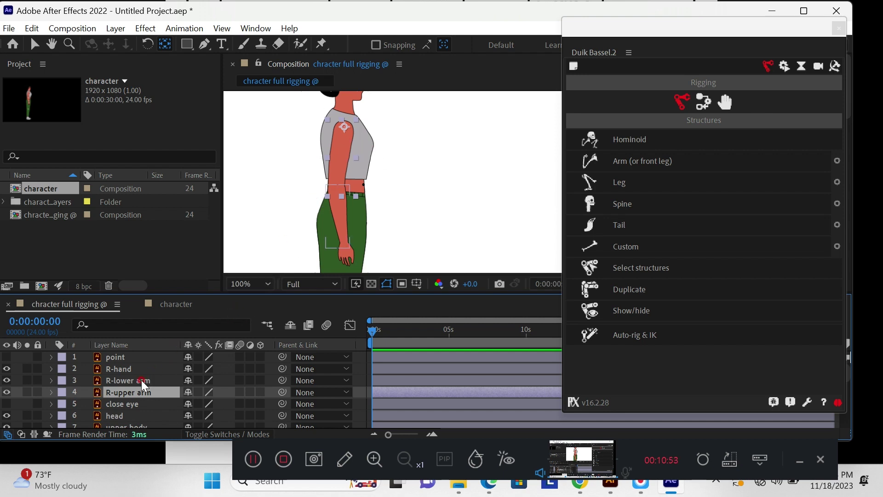
ctrl+click(142, 381)
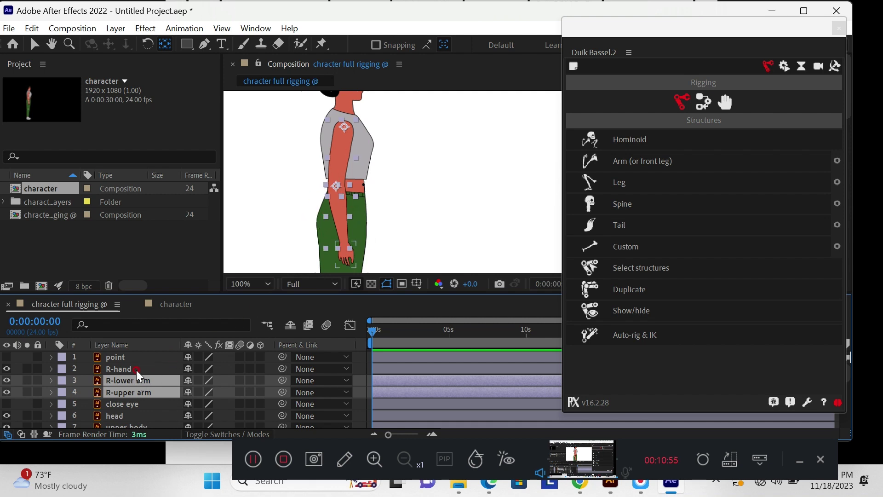
ctrl+click(135, 369)
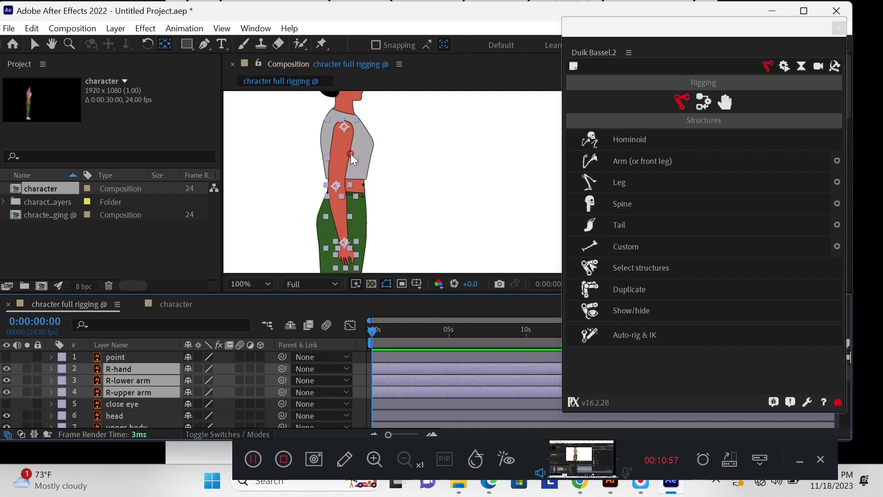
click(649, 166)
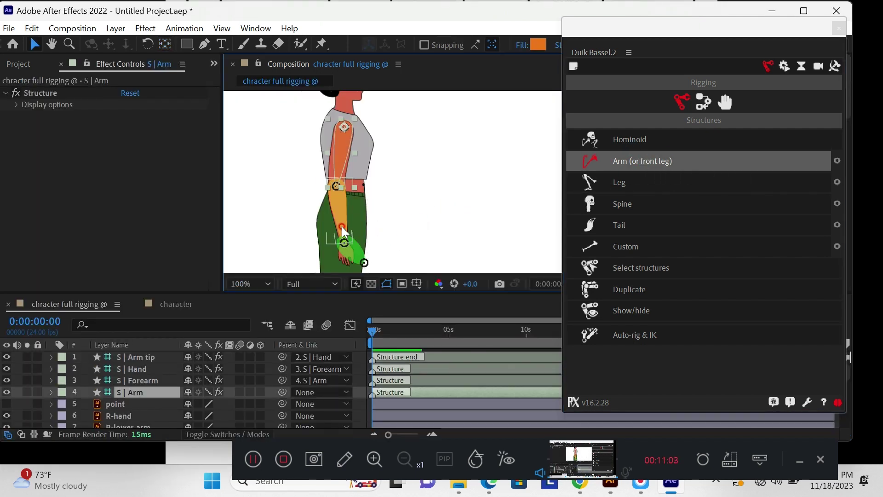
Move the S | Arm tip structure onto the fingertips so the hand bone lines up with the right hand
click(366, 263)
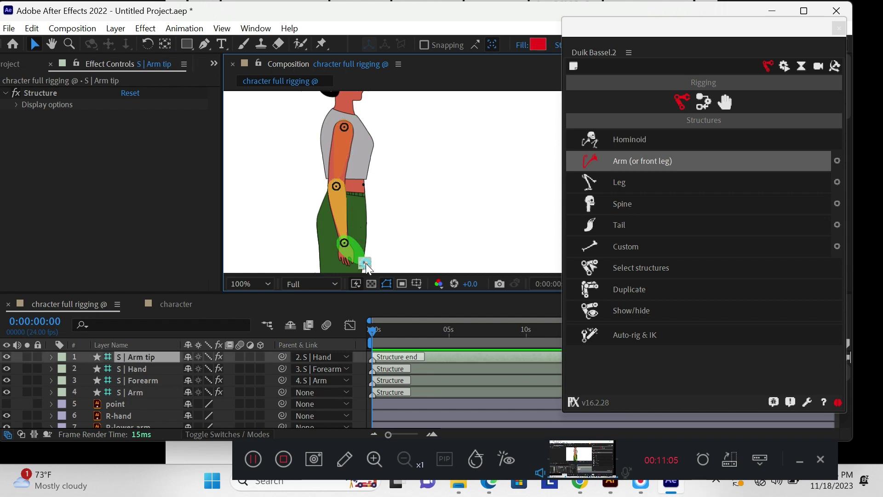
drag(364, 263, 346, 263)
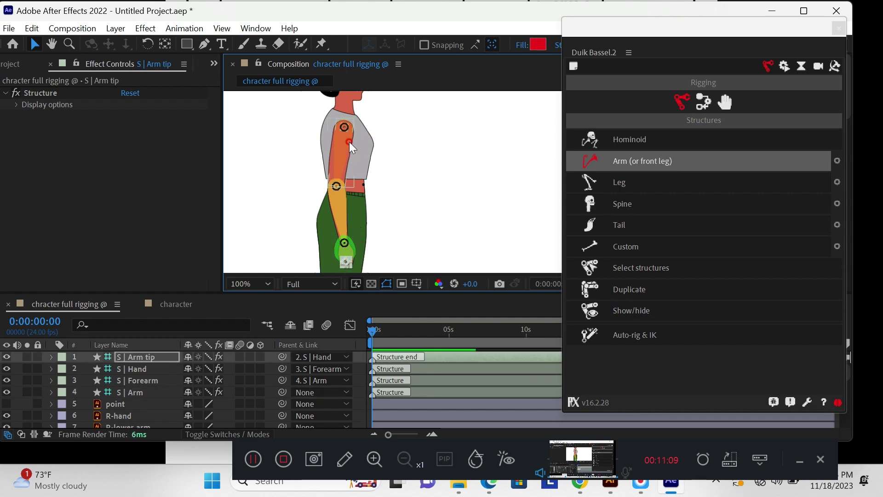
mouse_move(345, 231)
mouse_down()
mouse_move(338, 165)
mouse_move(341, 232)
mouse_up()
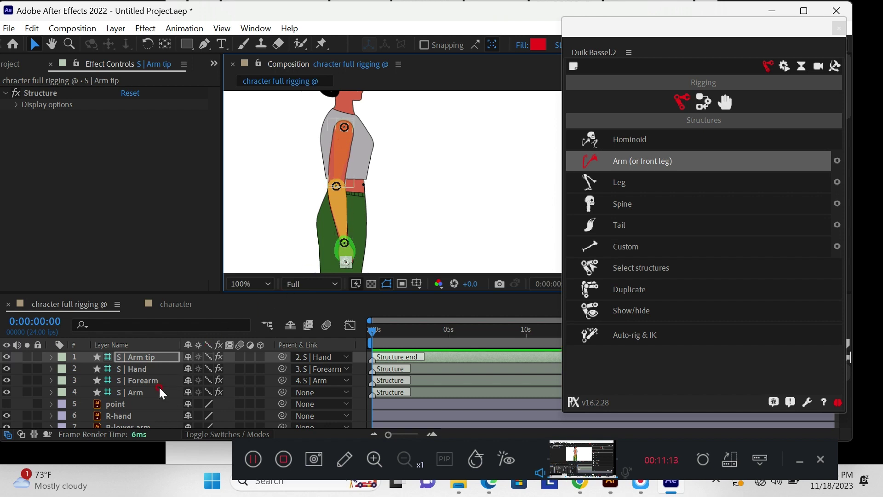
Create a Duik Leg structure from the R-upper leg, R-lower leg, R-foot and R-toes layers, selected in that order
scroll(158, 386, down, 2)
scroll(159, 386, down, 4)
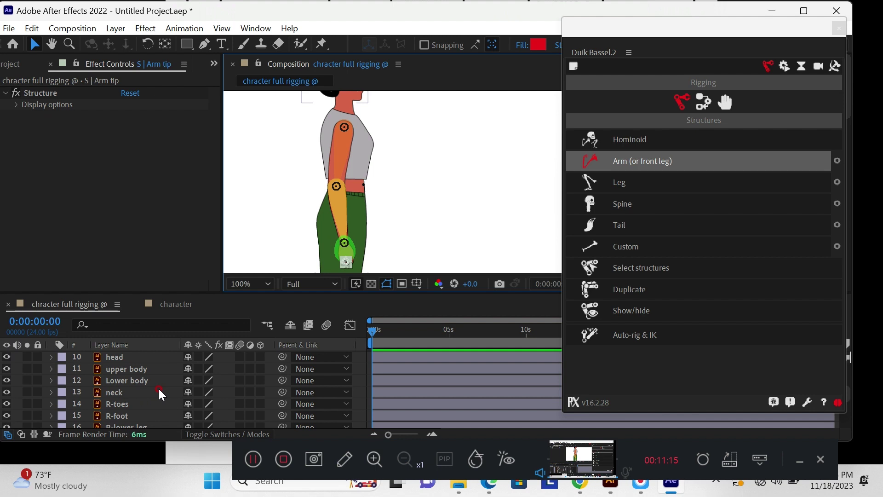
scroll(158, 387, down, 2)
click(152, 403)
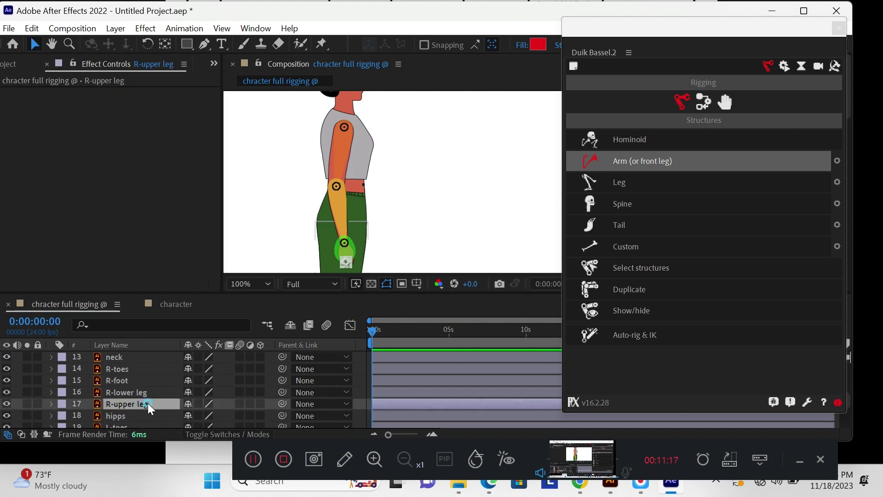
key(h)
drag(390, 225, 384, 123)
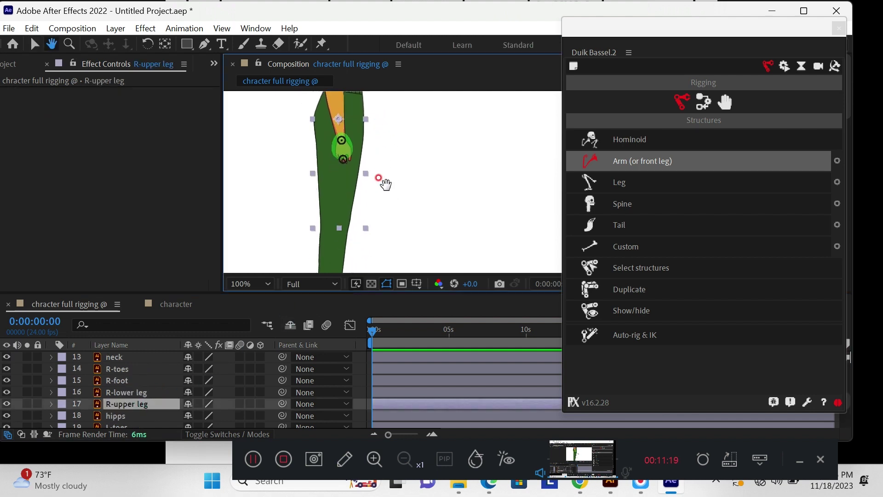
scroll(385, 184, down, 2)
drag(414, 188, 385, 164)
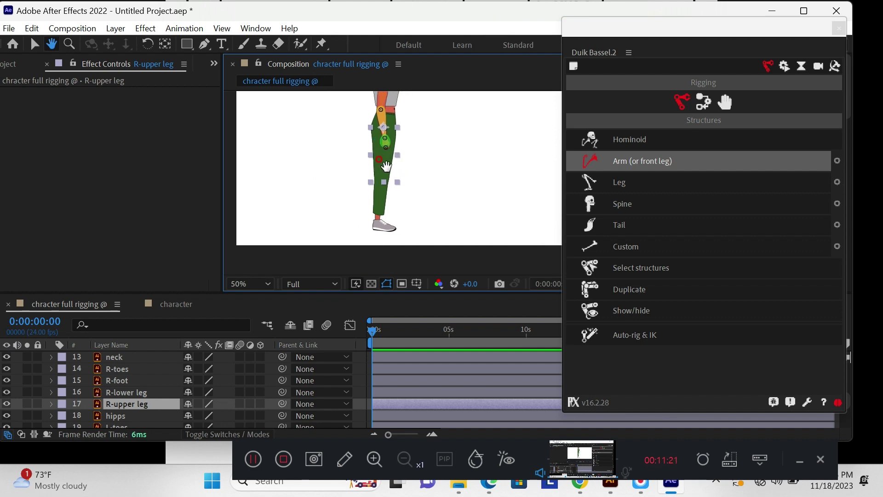
scroll(385, 165, up, 2)
scroll(376, 165, down, 2)
drag(386, 158, 361, 177)
key(v)
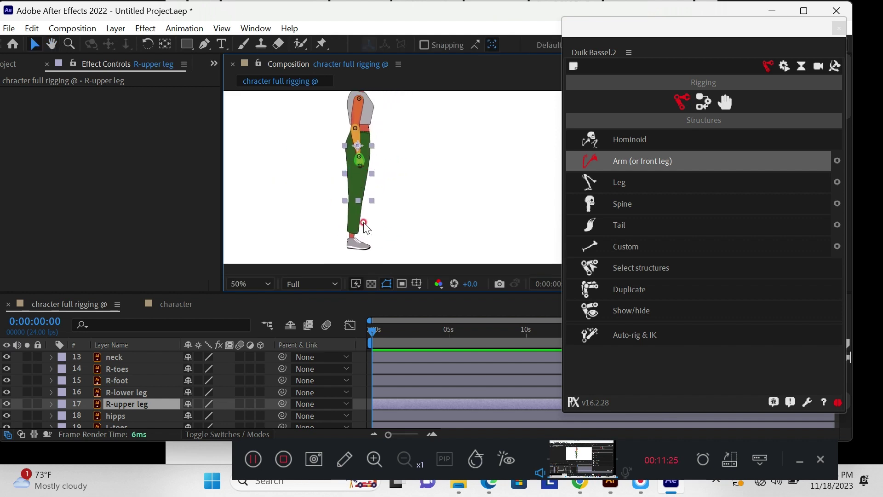
ctrl+click(140, 393)
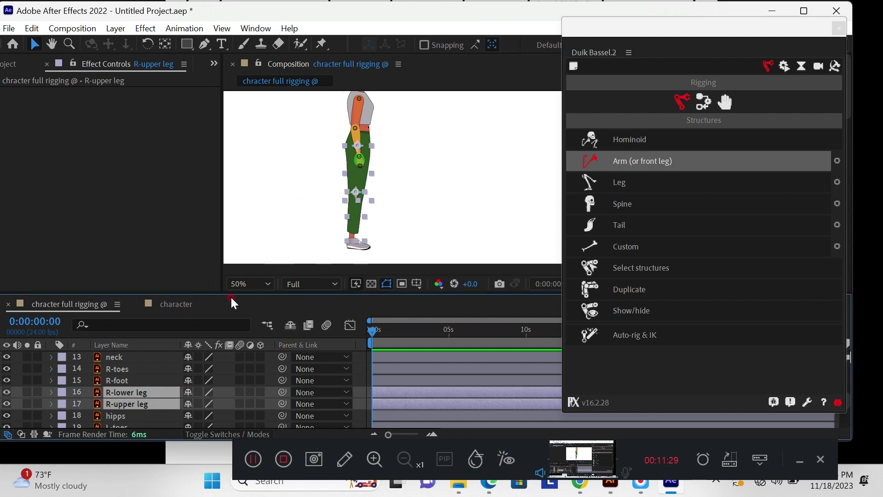
ctrl+click(128, 382)
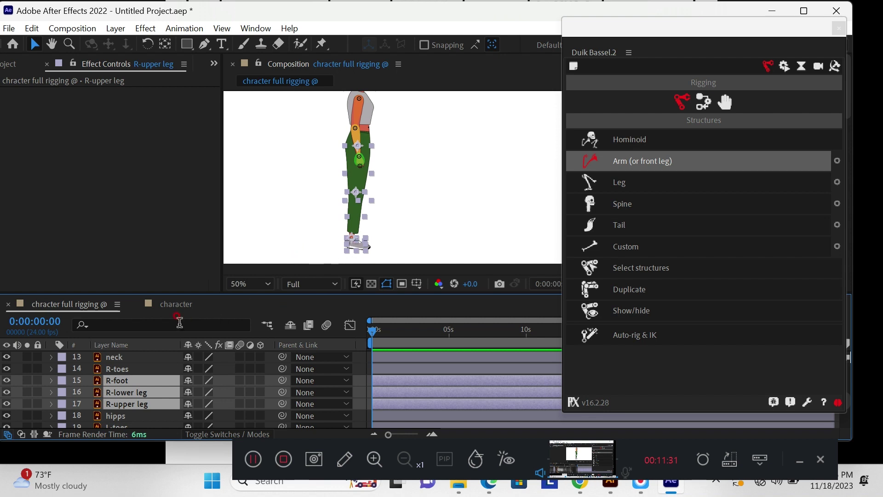
ctrl+click(128, 370)
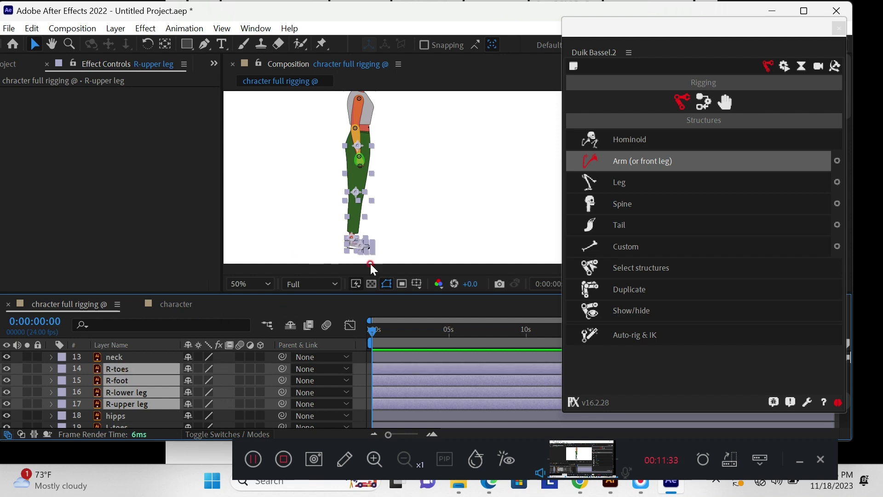
click(624, 182)
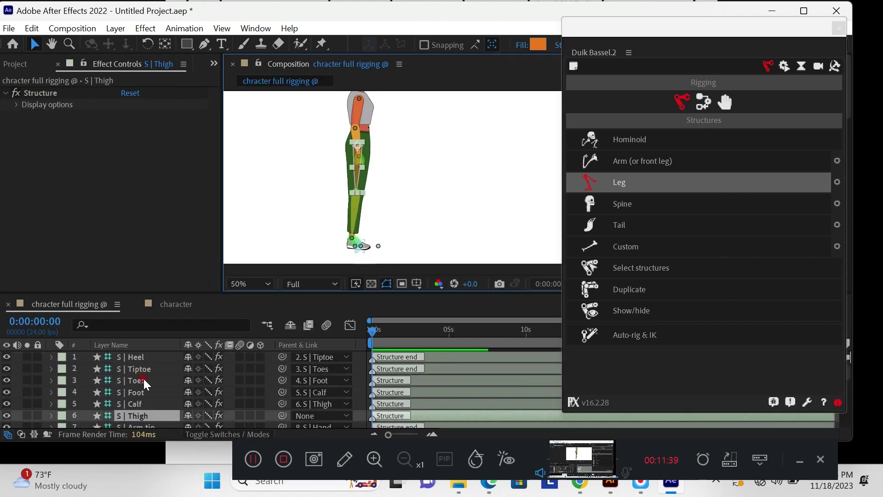
Delete the S | Heel structure of the right leg and move S | Tiptoe to the front tip of the shoe
click(142, 356)
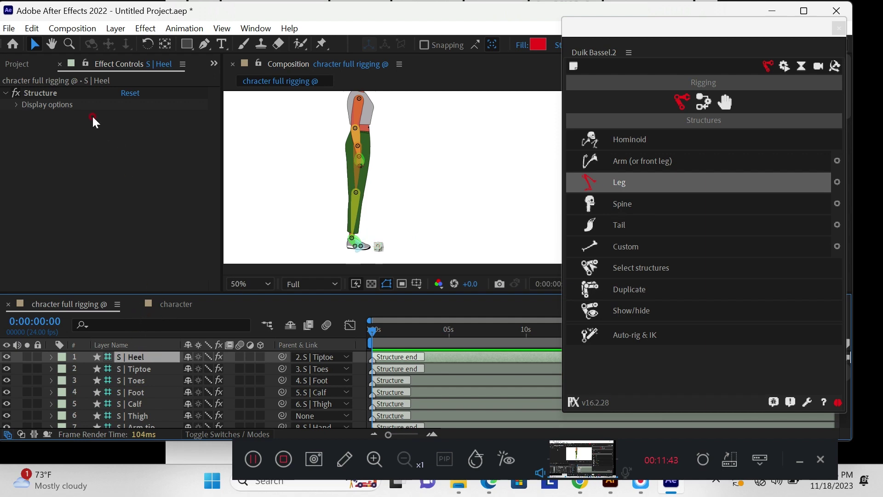
click(31, 29)
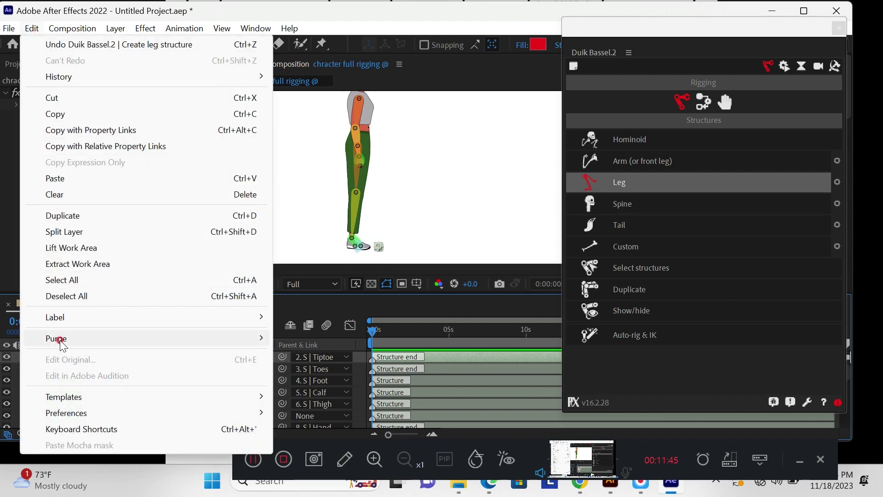
click(65, 194)
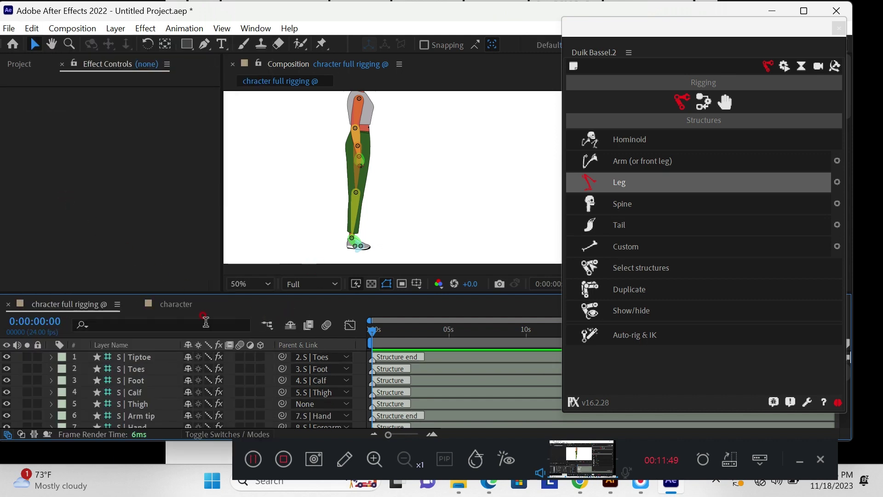
click(137, 359)
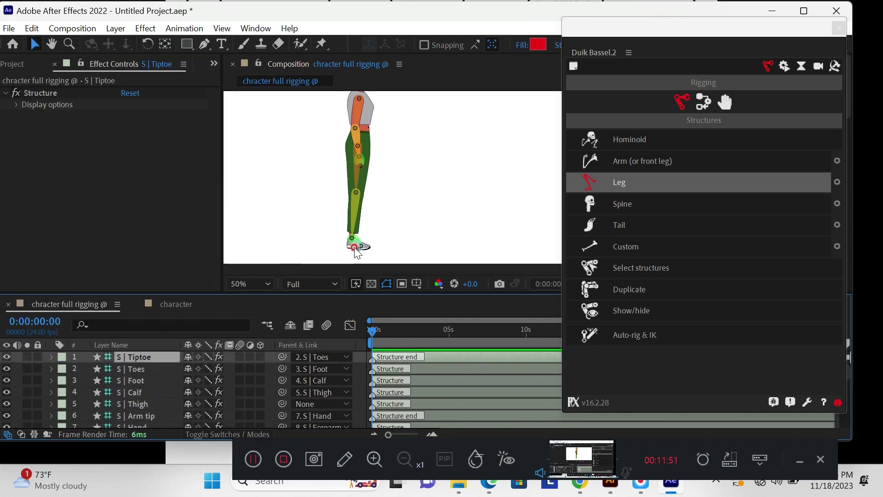
drag(355, 247, 373, 248)
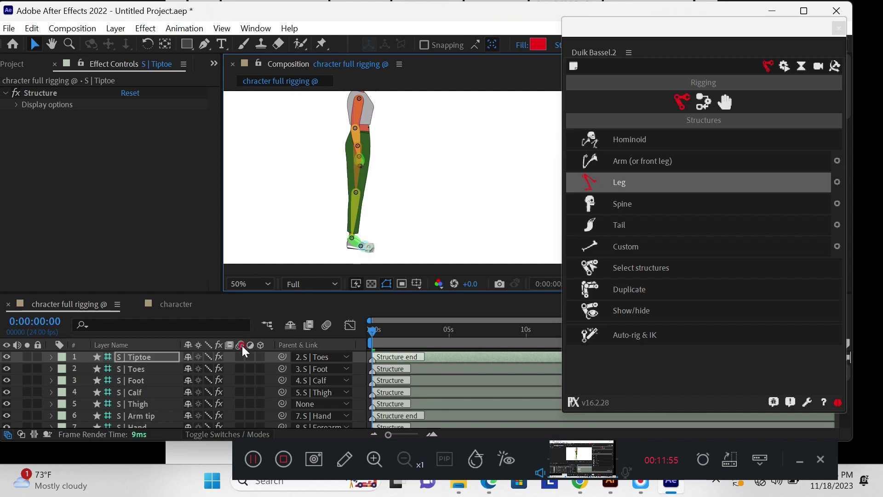
click(340, 234)
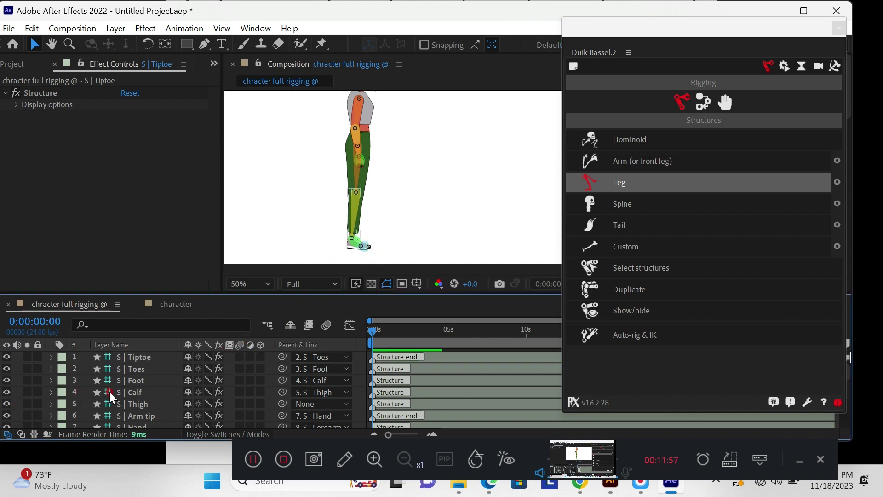
Create a second Duik Leg structure from the L-upper, L-lower leg, L-foot and L-toes layers, selected in that order
scroll(110, 392, down, 7)
scroll(109, 392, down, 3)
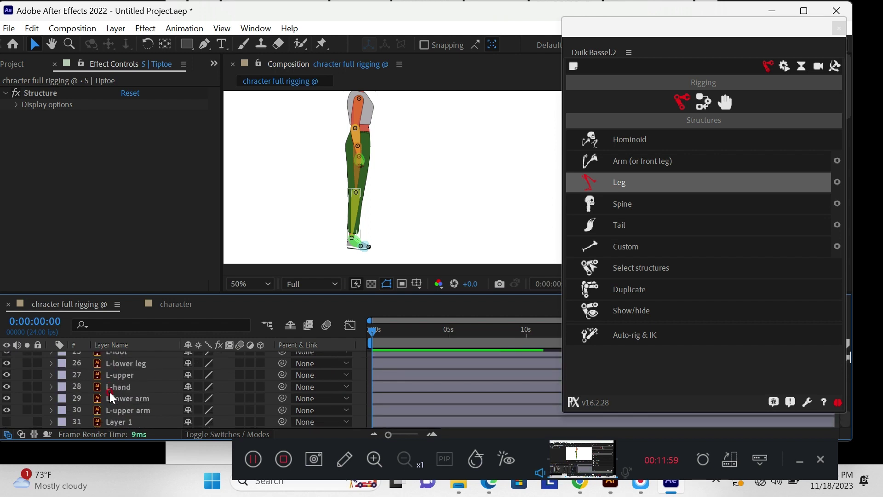
scroll(111, 396, up, 2)
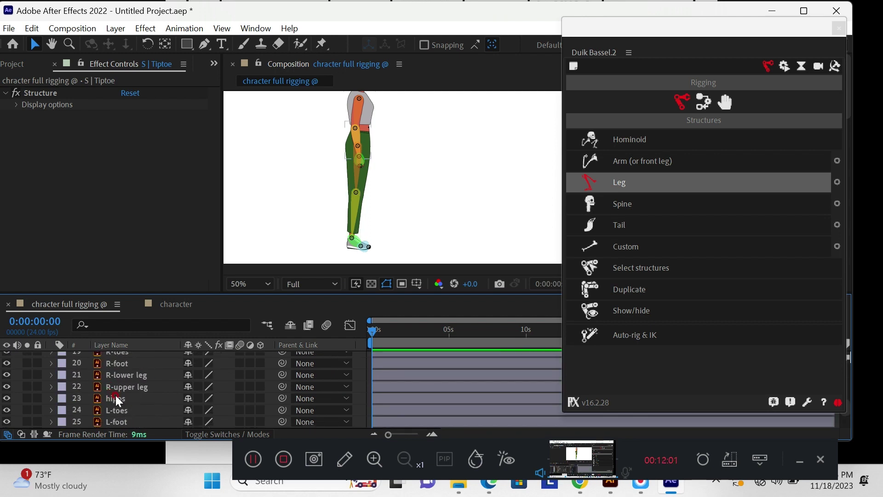
scroll(124, 414, down, 1)
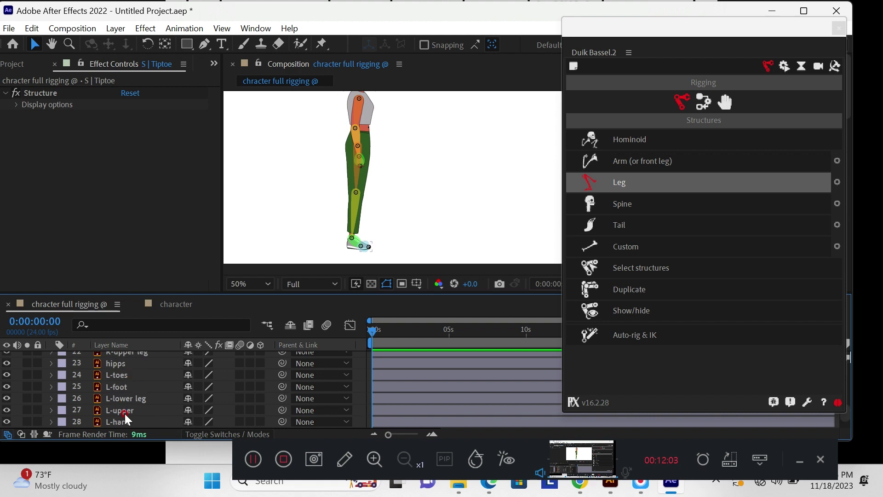
scroll(125, 416, down, 1)
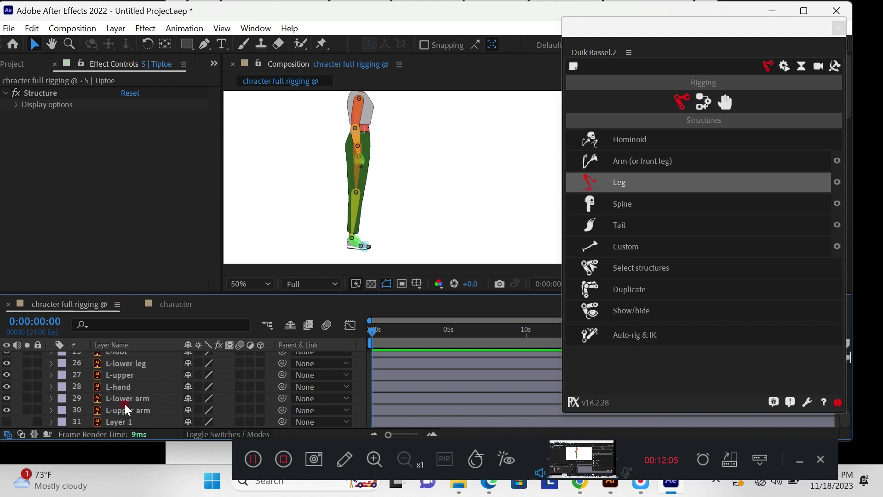
click(132, 363)
click(133, 367)
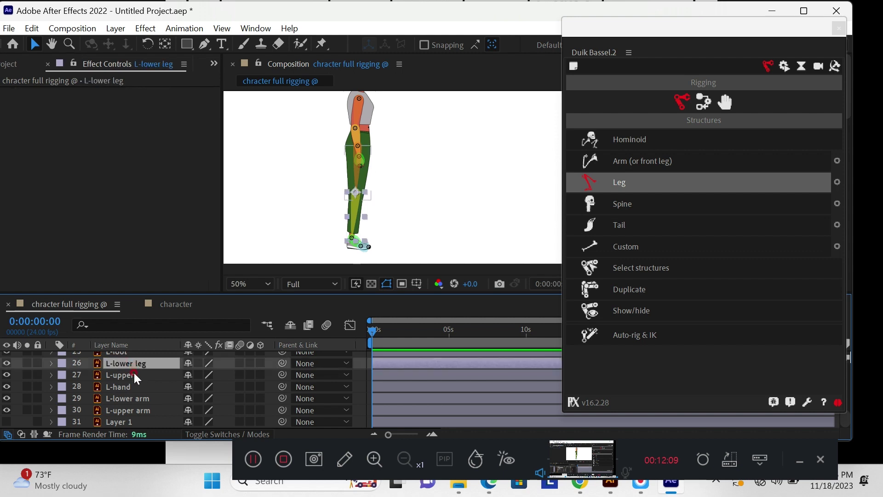
scroll(134, 374, up, 1)
click(126, 411)
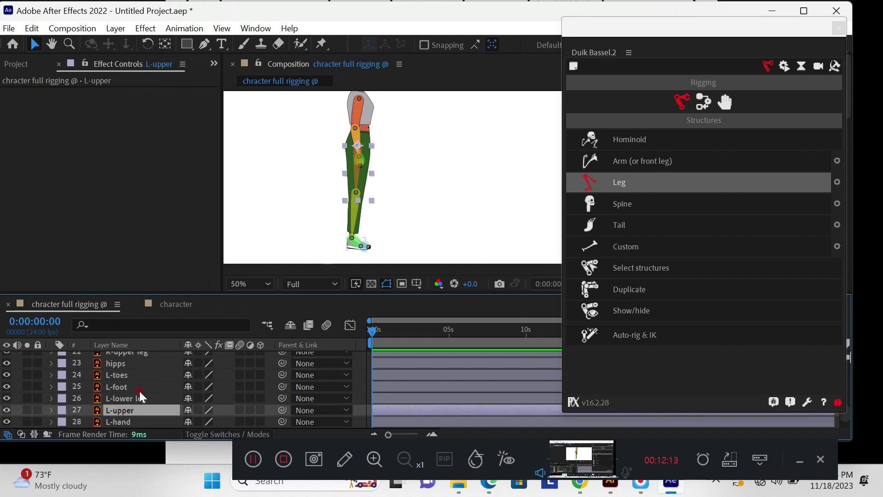
ctrl+click(138, 398)
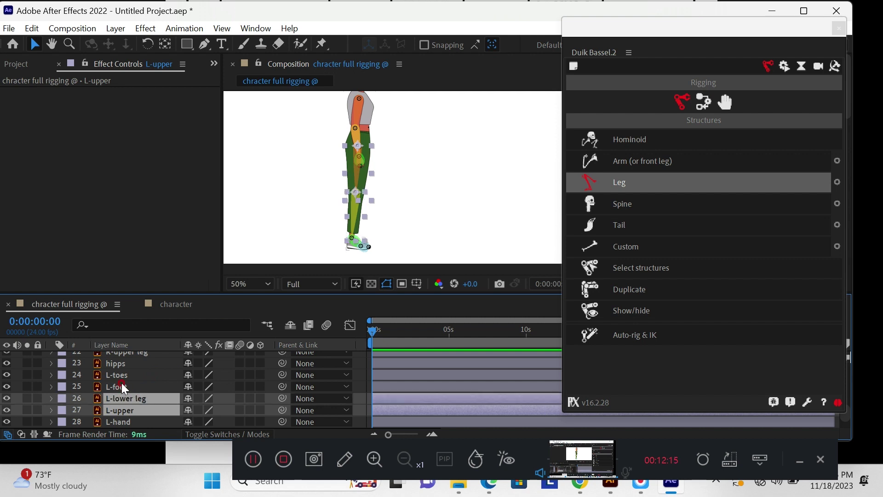
ctrl+click(122, 384)
ctrl+click(123, 377)
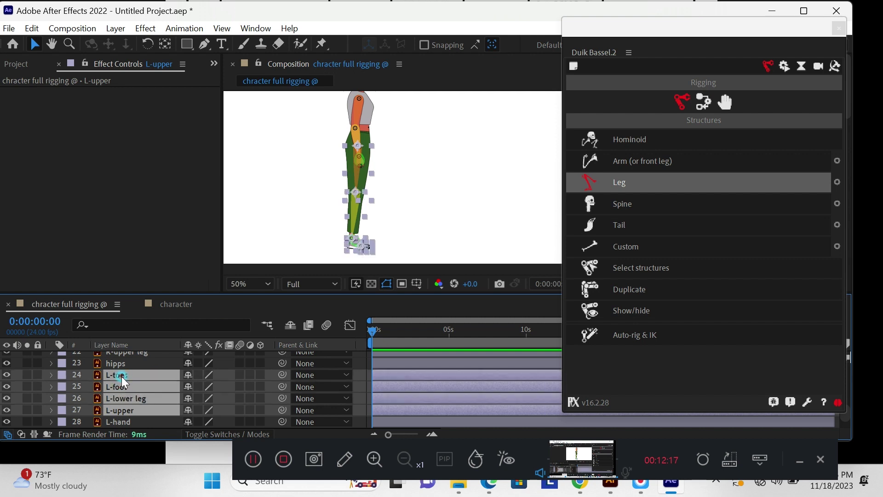
click(624, 181)
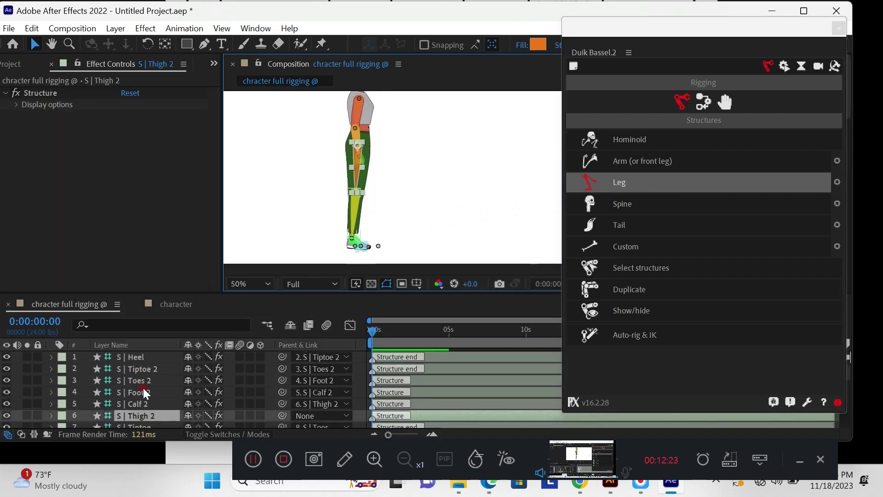
Delete the left leg's S | Heel structure and move S | Tiptoe 2 to the front tip of the shoe
click(138, 357)
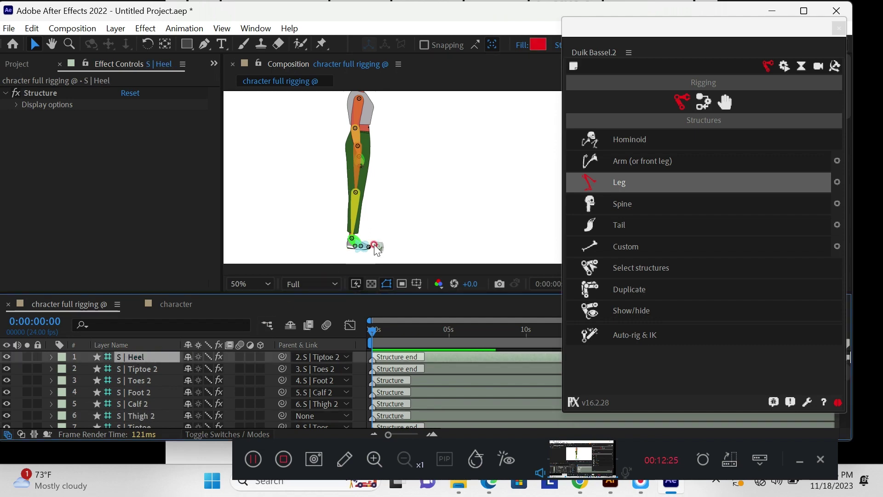
click(31, 28)
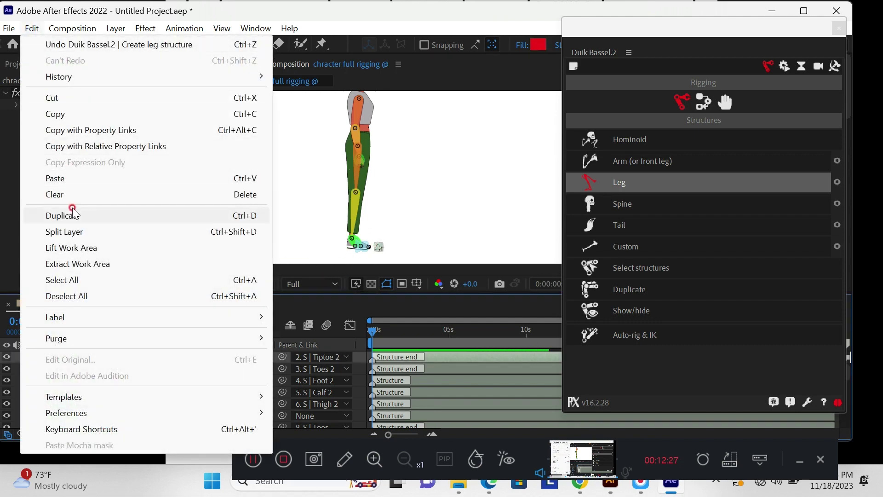
click(81, 197)
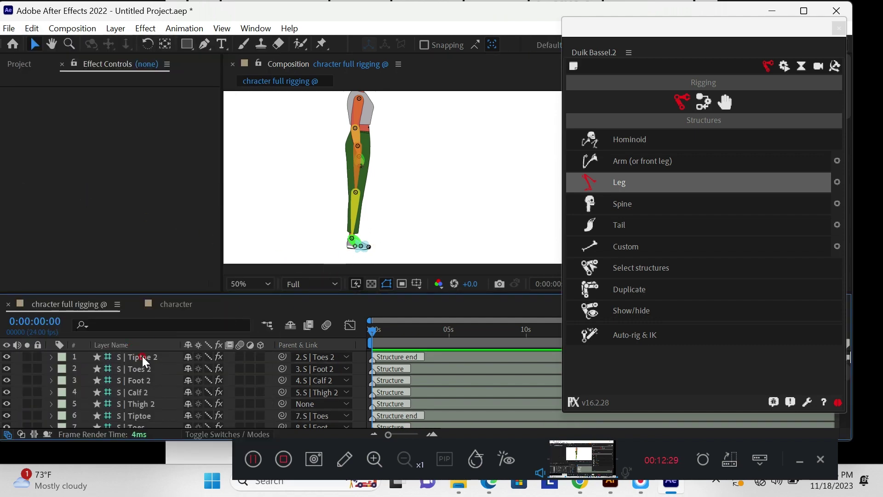
click(143, 358)
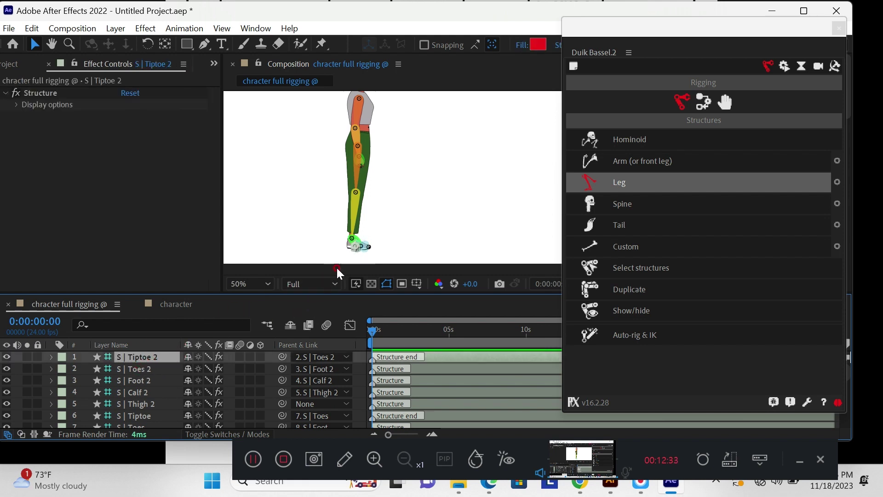
click(355, 249)
drag(357, 247, 393, 246)
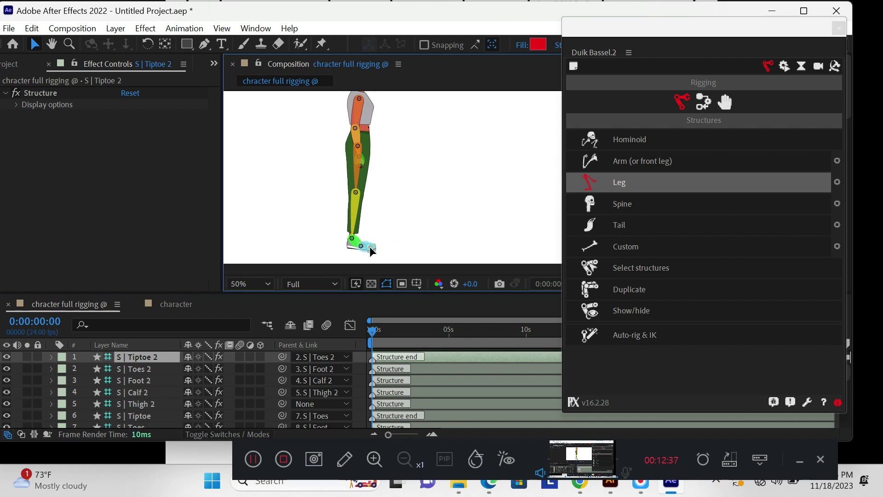
click(148, 368)
scroll(147, 380, down, 3)
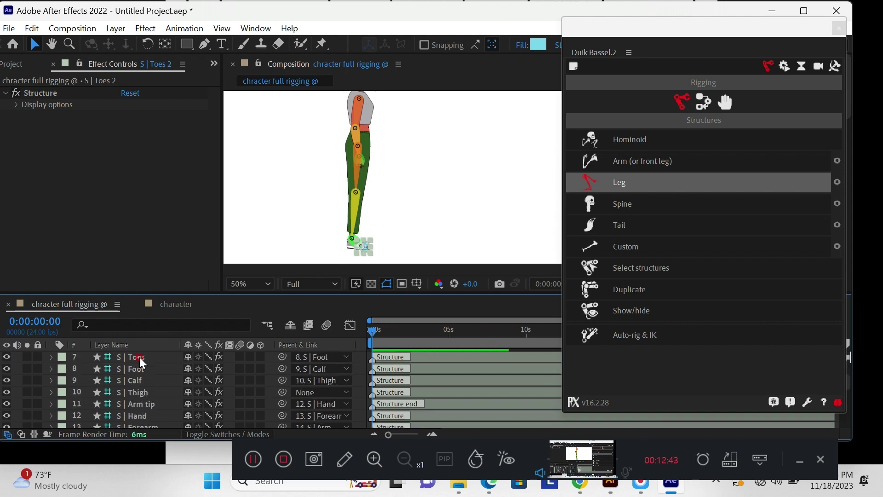
click(139, 357)
scroll(158, 375, up, 2)
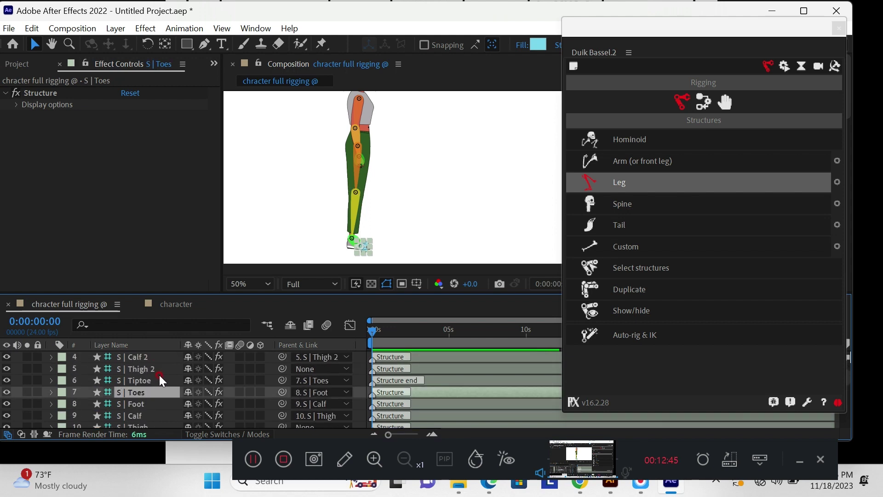
click(151, 381)
click(154, 390)
Create a second Duik Arm structure from the L-upper arm, L-lower arm and L-hand layers, selected in that order
scroll(152, 397, down, 10)
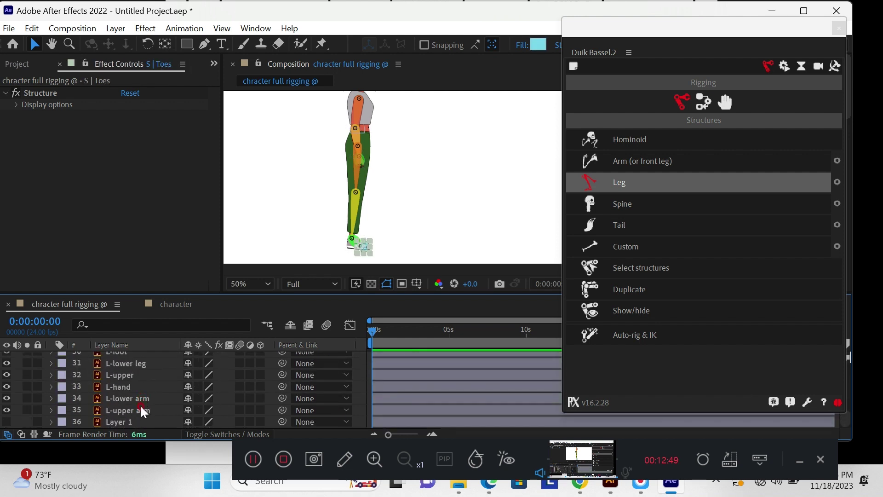
click(141, 407)
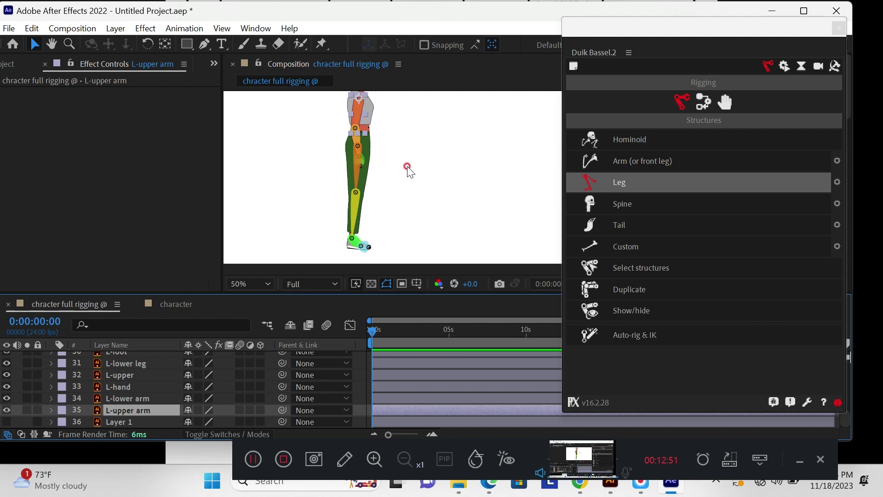
scroll(408, 171, up, 3)
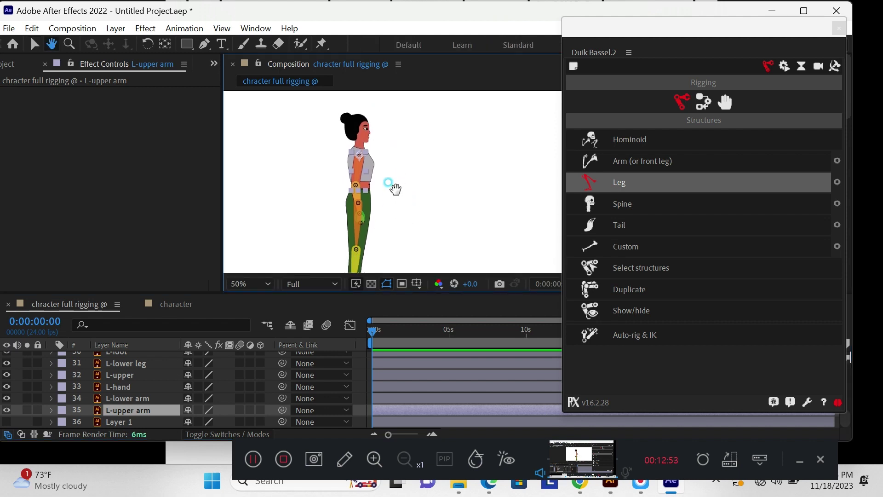
scroll(361, 183, up, 2)
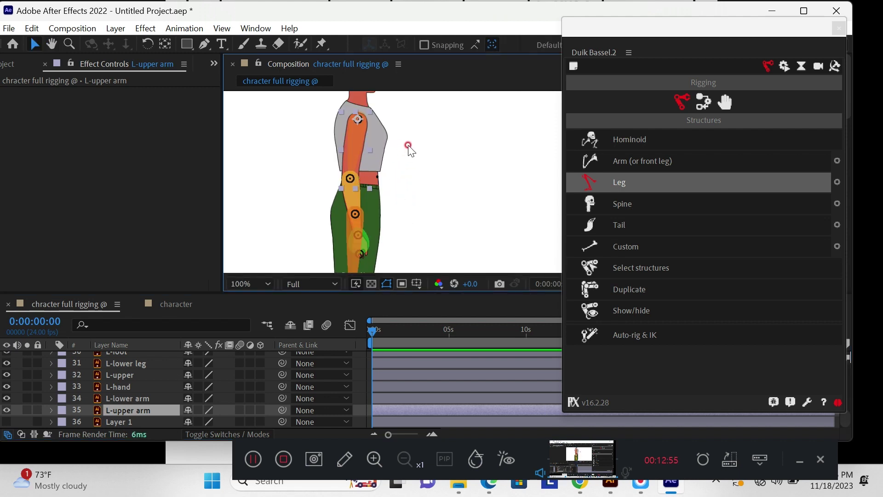
key(h)
drag(409, 150, 408, 166)
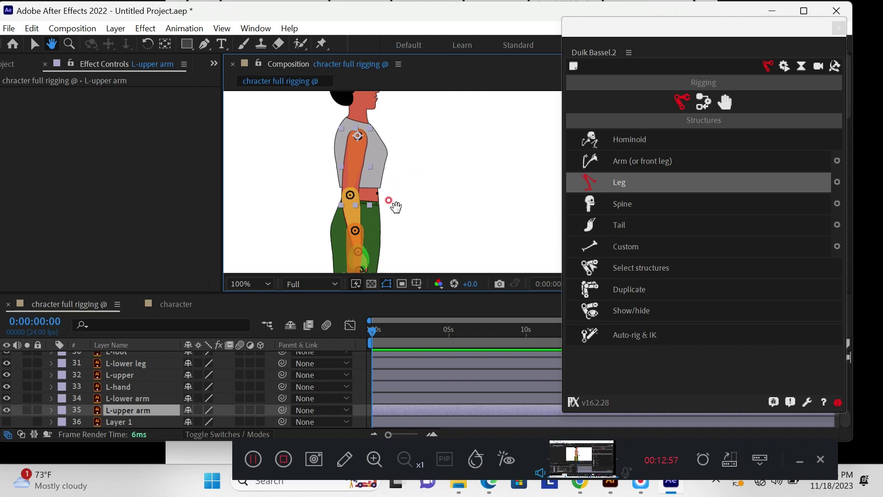
drag(391, 214, 390, 203)
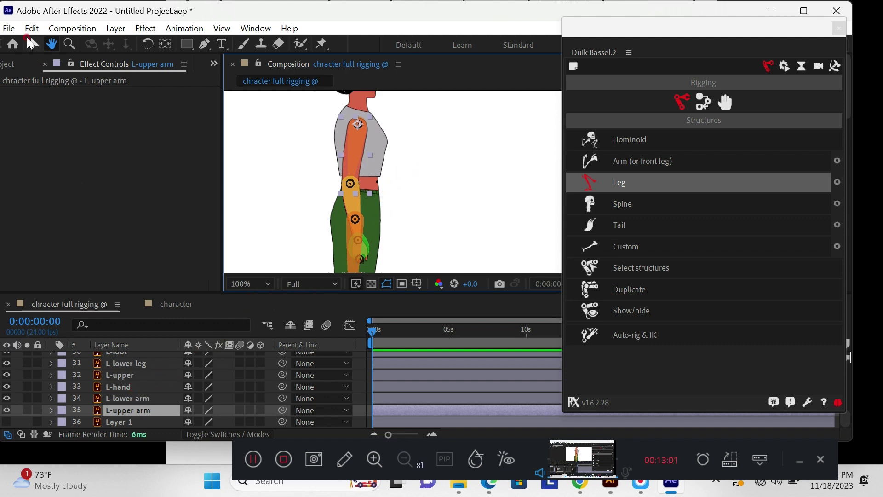
click(34, 44)
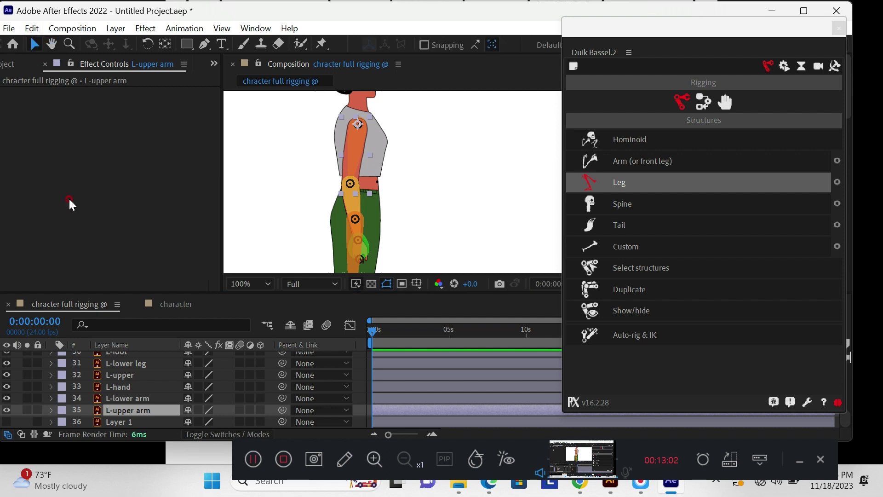
ctrl+click(133, 399)
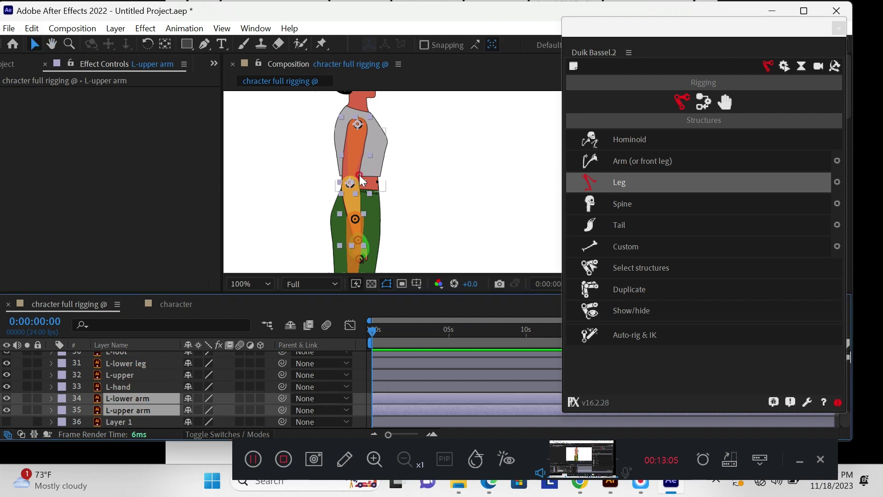
ctrl+click(123, 387)
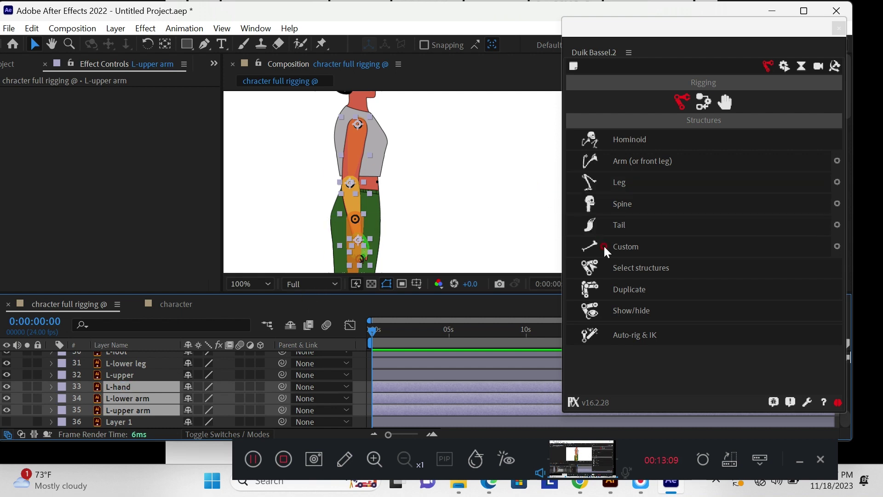
click(628, 162)
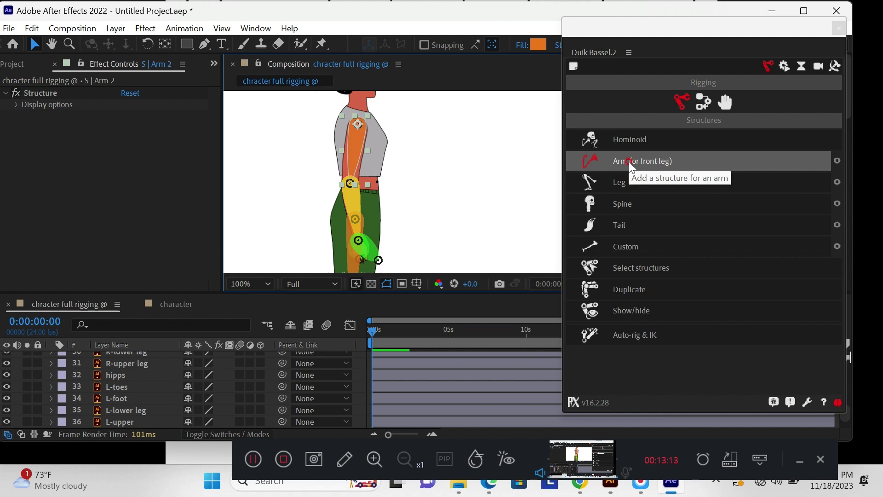
Move the S | Arm tip 2 structure onto the fingertips of the left hand
drag(378, 261, 363, 264)
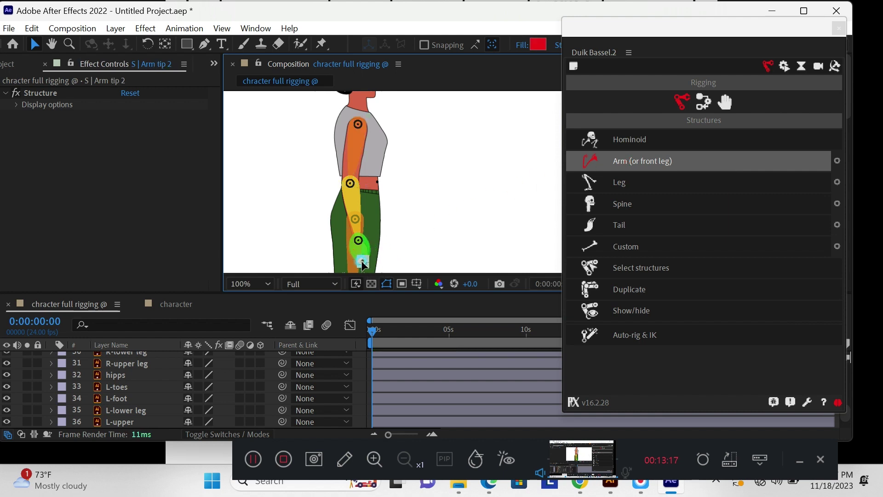
click(223, 368)
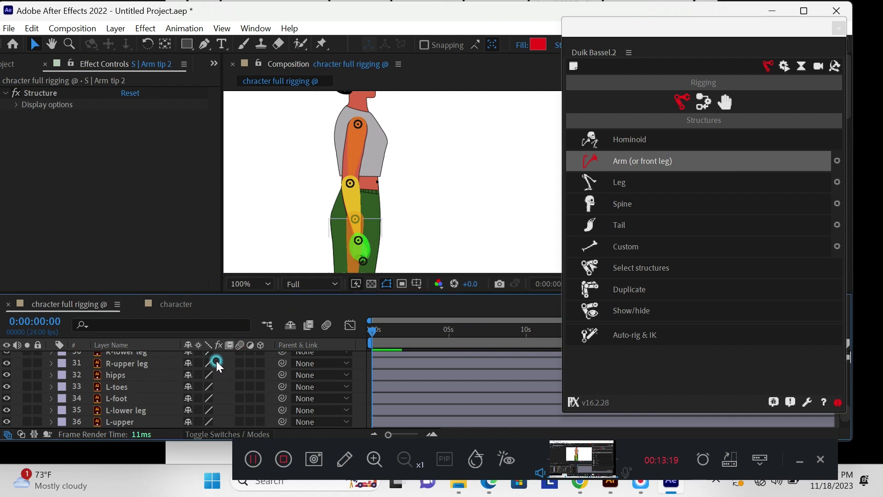
Inspect the arm and leg structures on the character and look through the remaining torso, neck and head layers
scroll(377, 187, down, 2)
drag(375, 209, 409, 222)
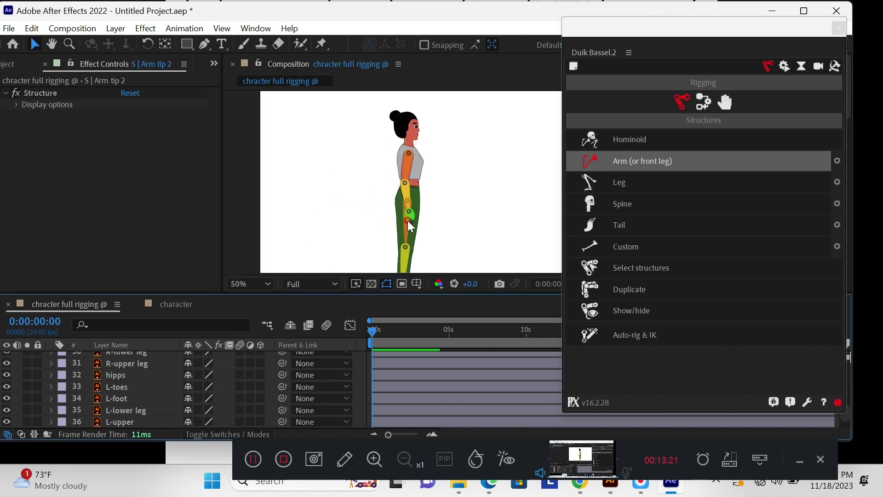
key(h)
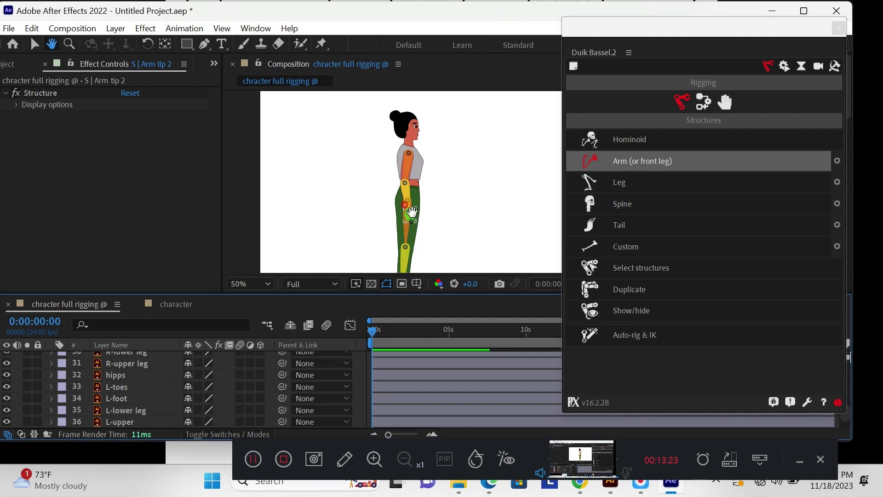
drag(404, 212, 366, 227)
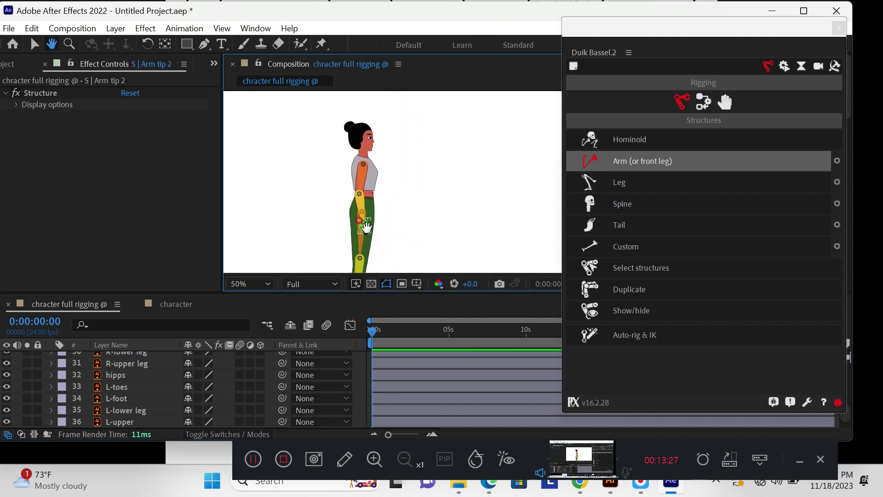
scroll(346, 193, up, 2)
scroll(308, 195, down, 1)
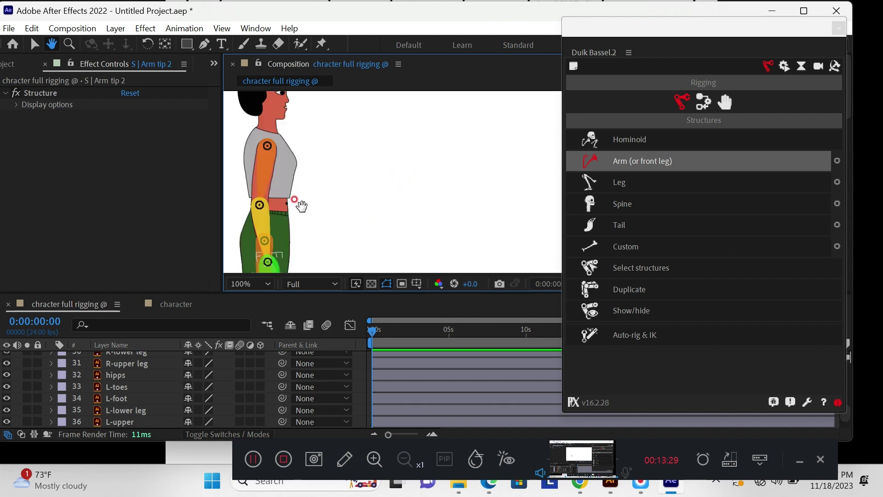
drag(291, 203, 367, 205)
drag(359, 240, 338, 189)
scroll(336, 186, down, 1)
key(v)
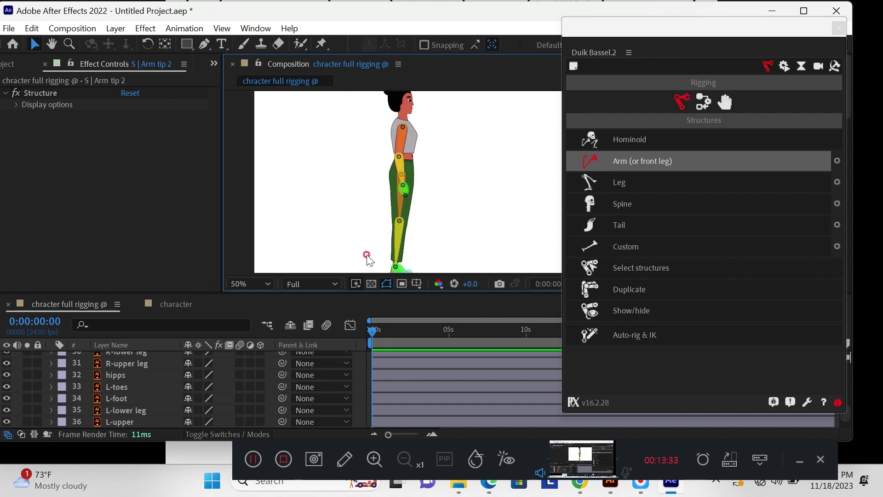
scroll(137, 387, down, 2)
scroll(137, 388, up, 3)
scroll(138, 389, up, 1)
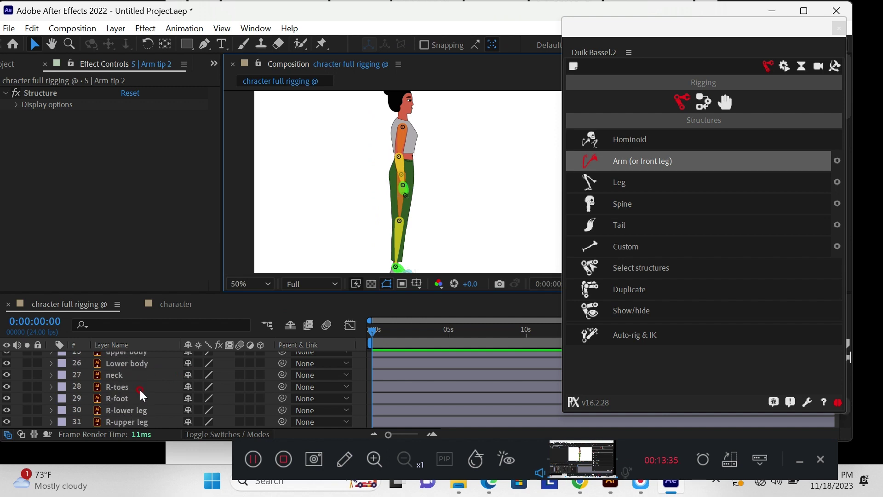
scroll(140, 387, up, 1)
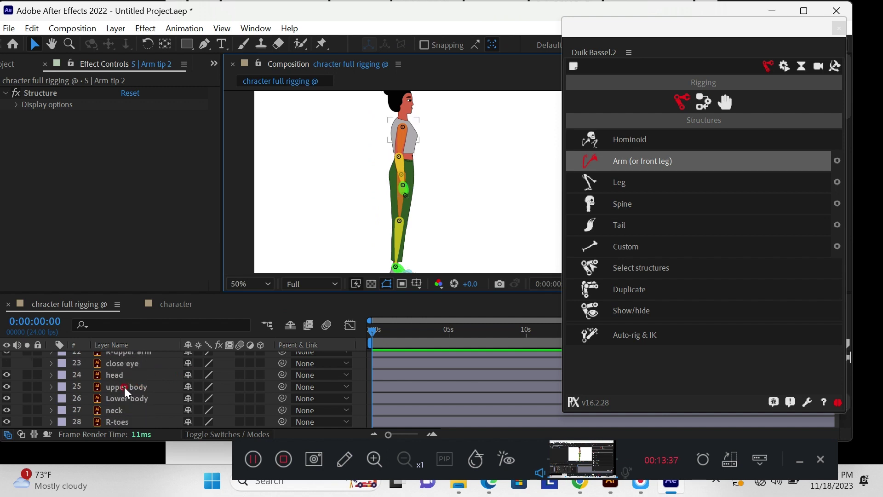
scroll(134, 404, down, 1)
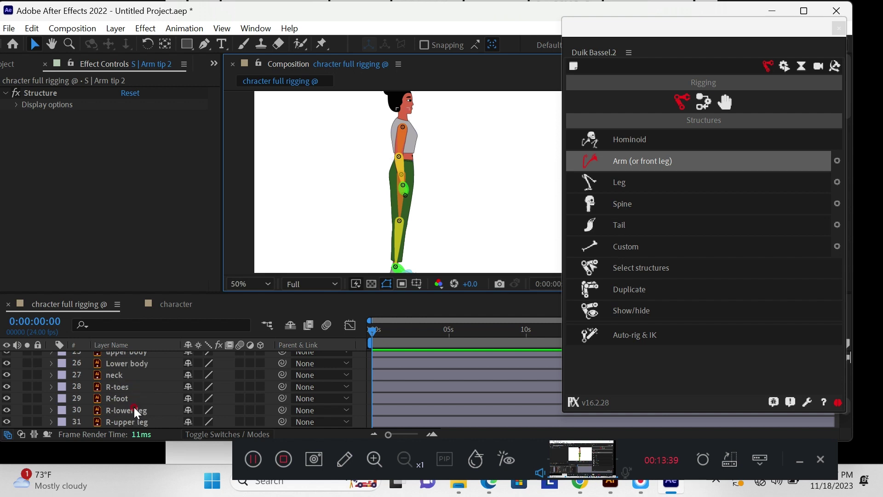
Create a Duik Spine structure from the hipps, Lower body, upper body, neck and head layers
scroll(133, 405, down, 1)
click(129, 400)
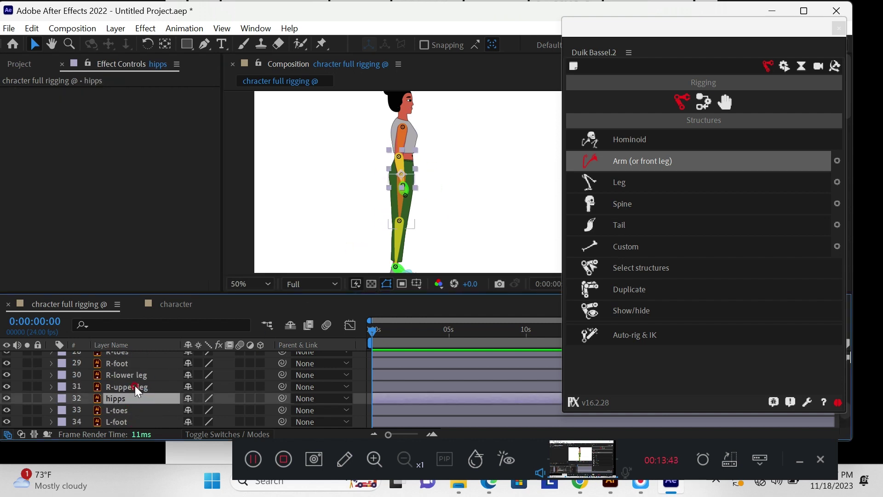
scroll(134, 387, up, 1)
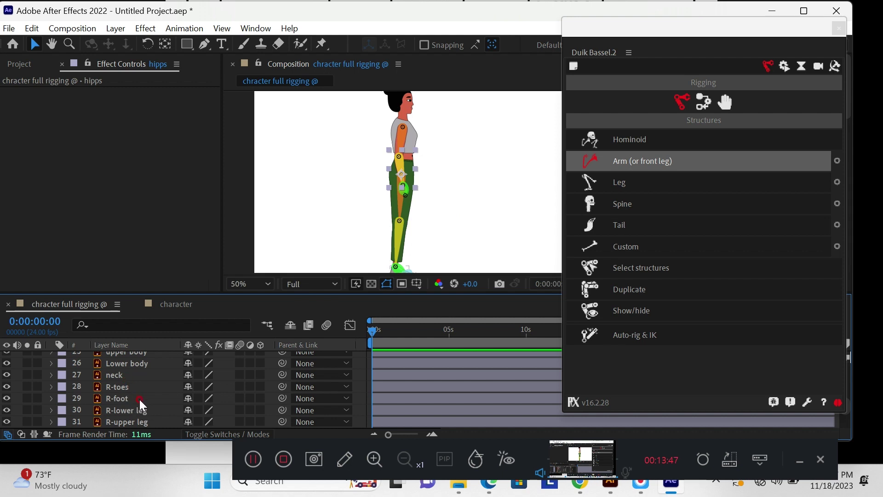
scroll(139, 398, up, 1)
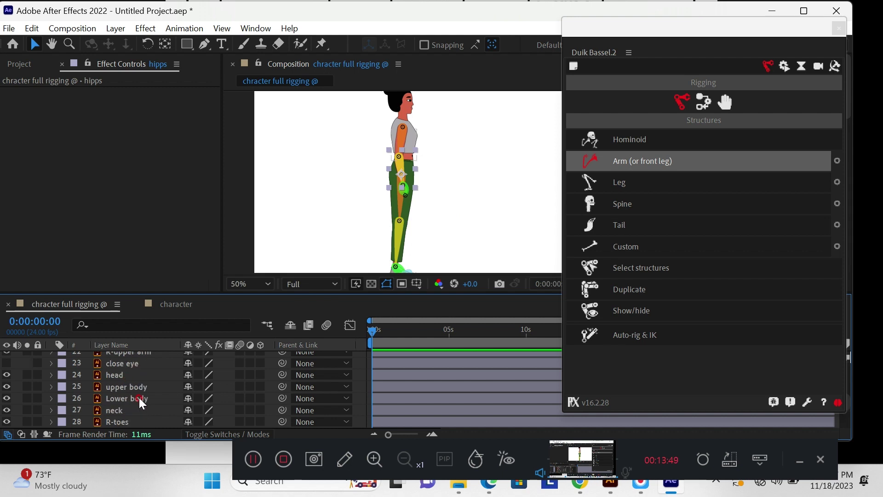
ctrl+click(139, 397)
ctrl+click(139, 385)
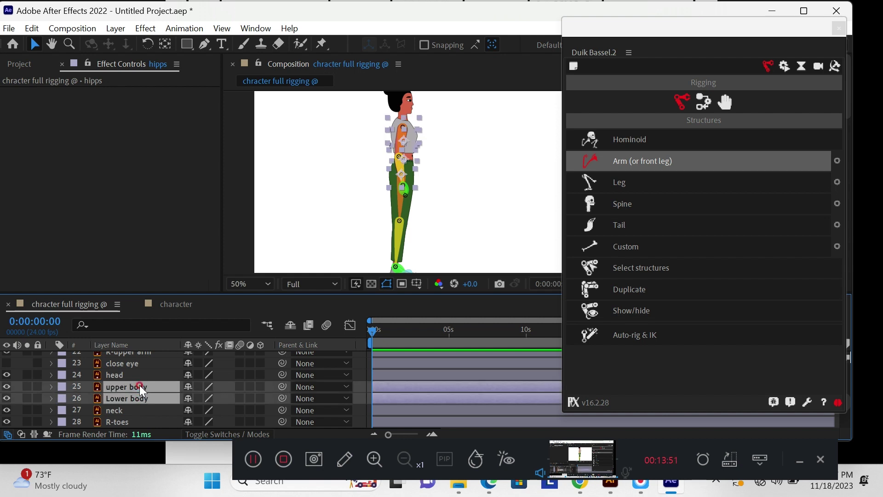
ctrl+click(124, 410)
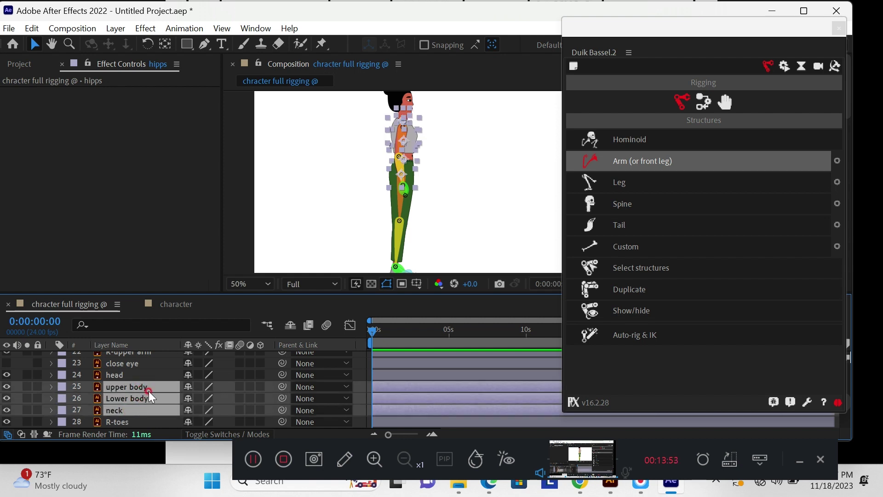
ctrl+click(120, 374)
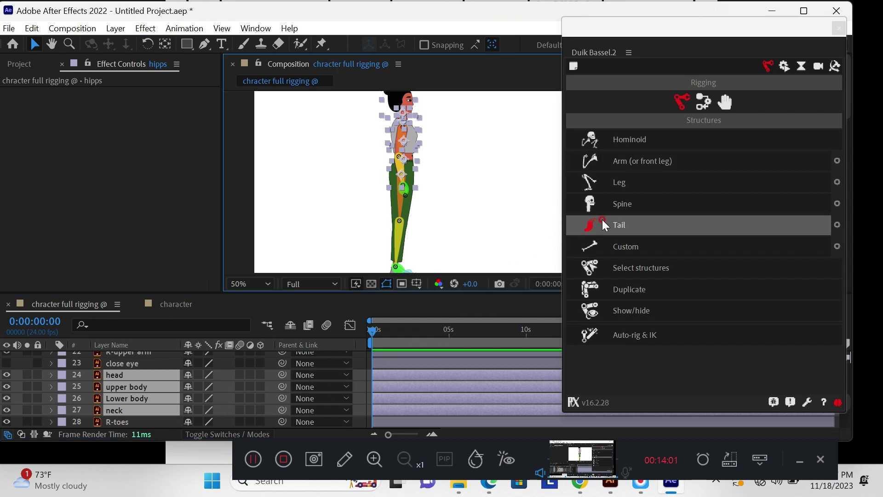
click(626, 204)
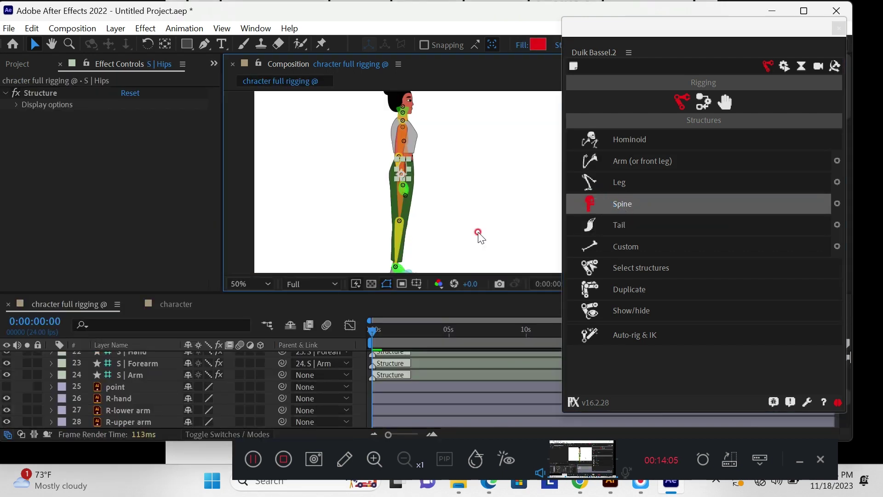
Move the S | Spine tip structure up inside the head, to about eye height
click(411, 157)
click(474, 139)
key(h)
drag(410, 139, 408, 161)
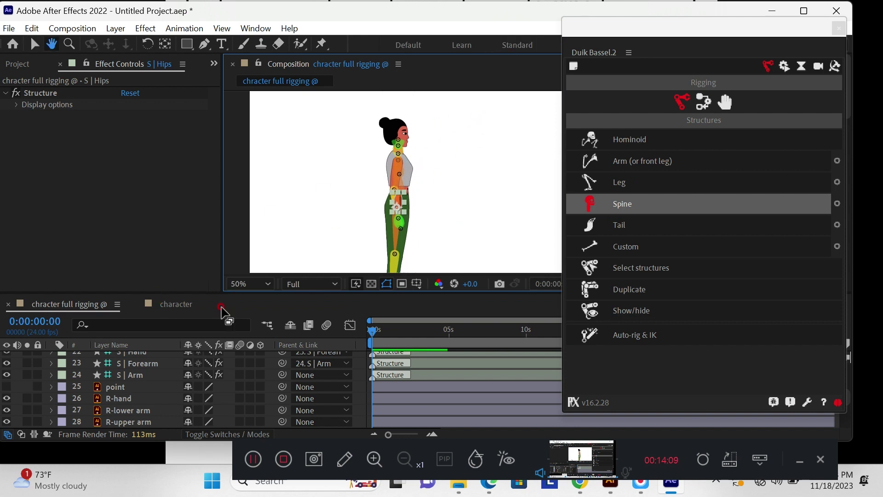
key(v)
scroll(145, 378, up, 8)
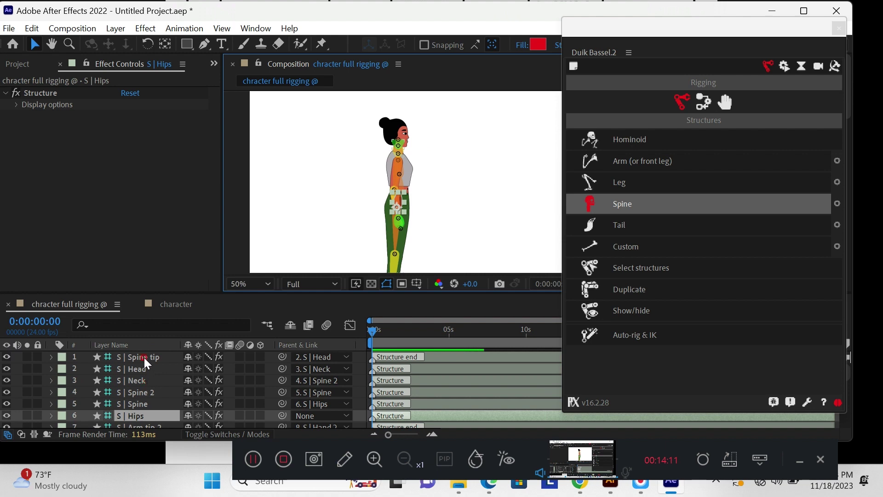
click(145, 357)
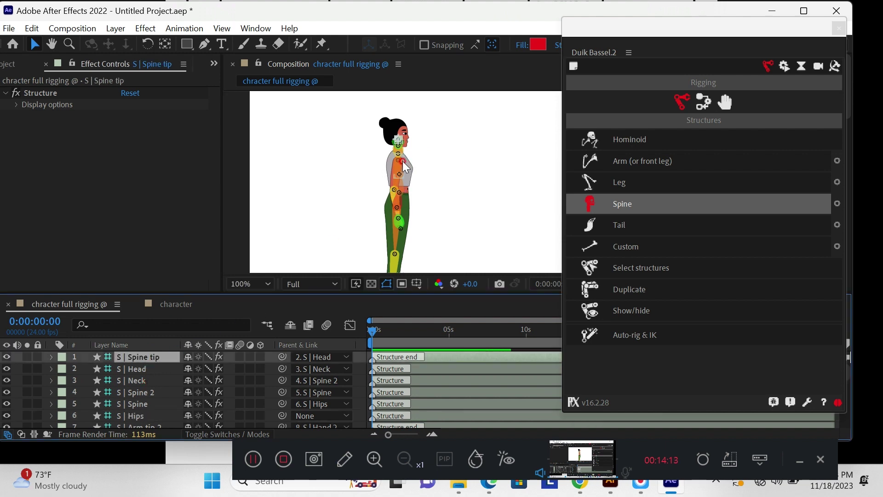
scroll(402, 161, up, 4)
key(h)
drag(407, 161, 390, 255)
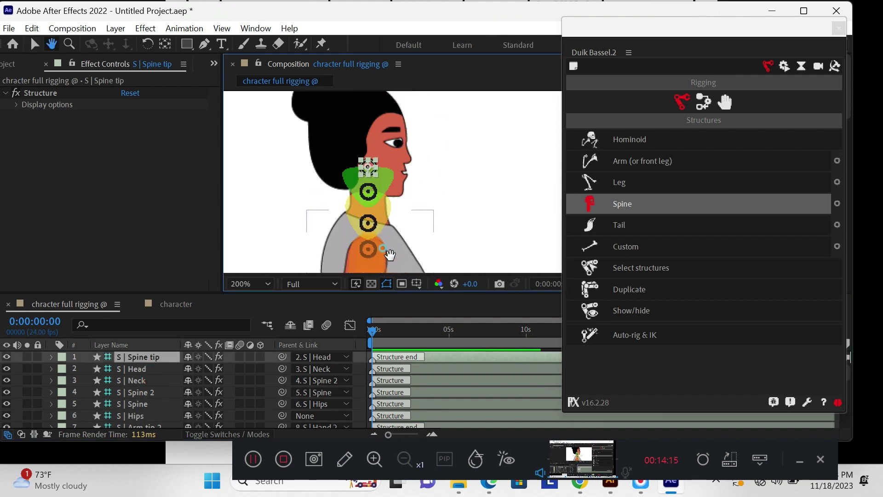
key(v)
drag(368, 164, 368, 137)
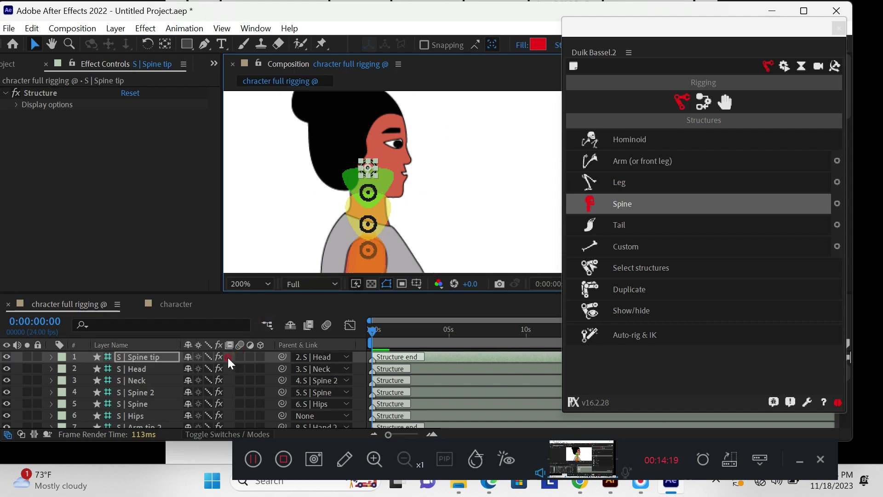
click(153, 357)
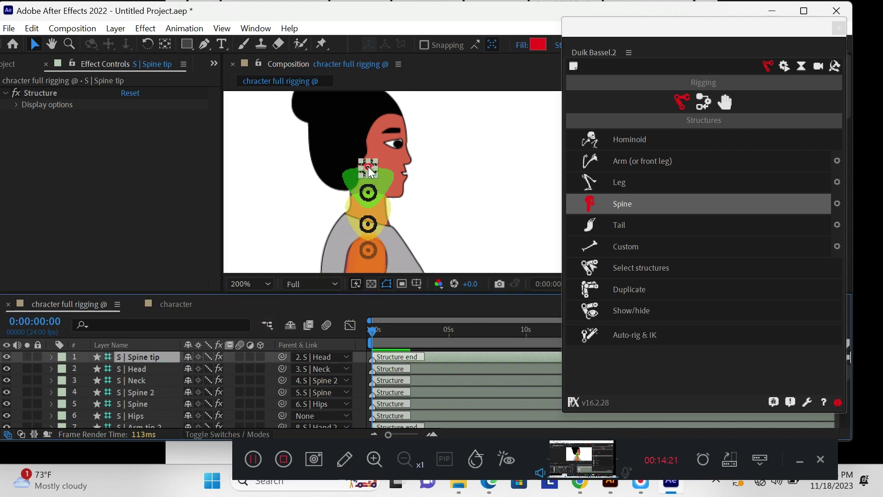
drag(369, 166, 367, 135)
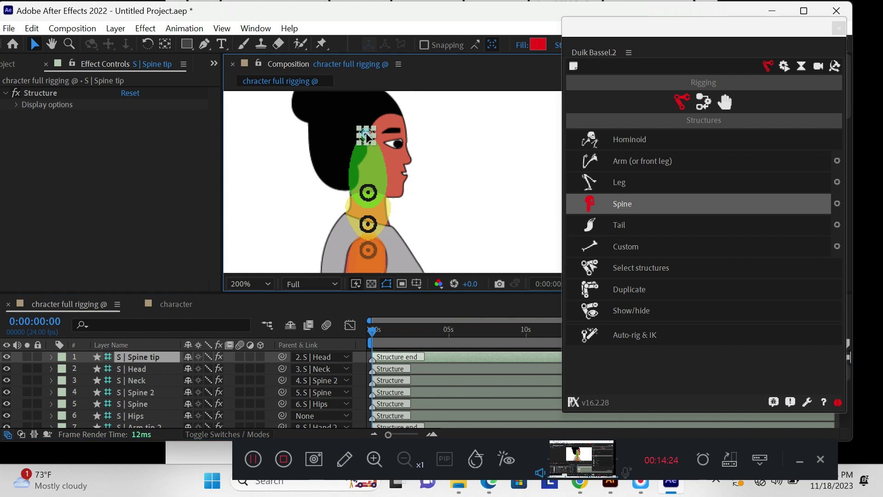
Check the placement of the Head, Neck, Spine 2, Spine and Hips structures against the character's body
click(144, 368)
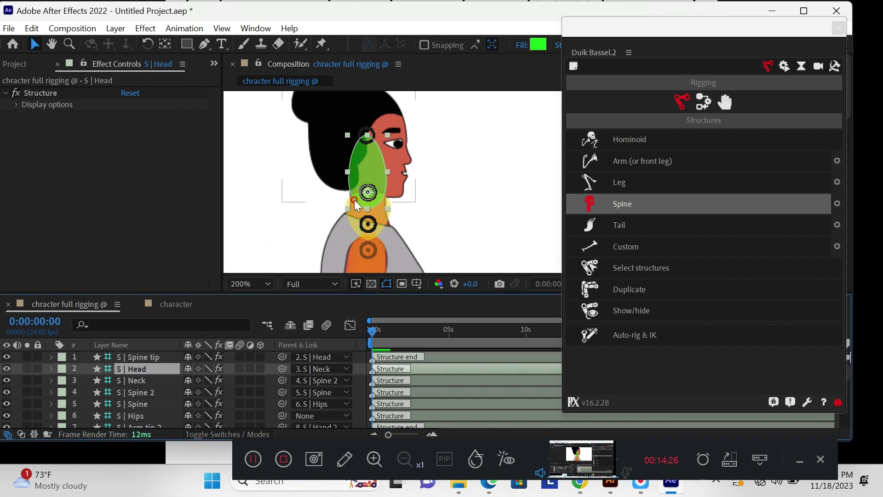
click(135, 380)
key(h)
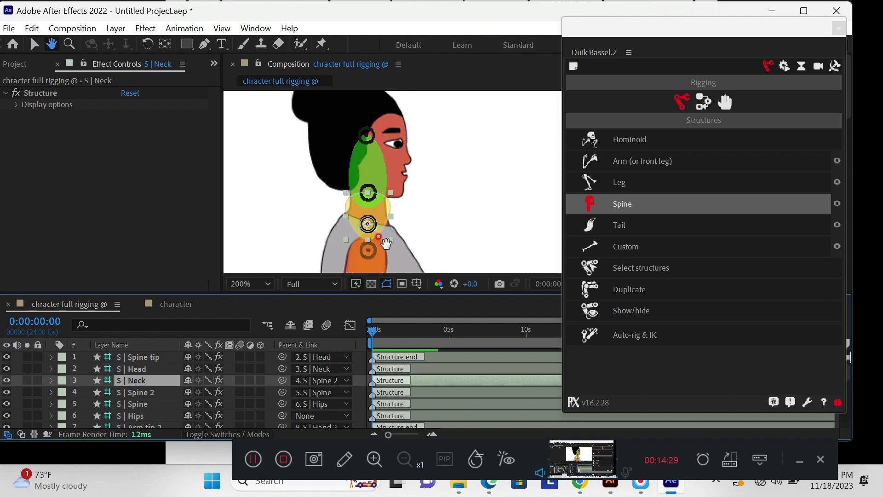
drag(382, 239, 386, 158)
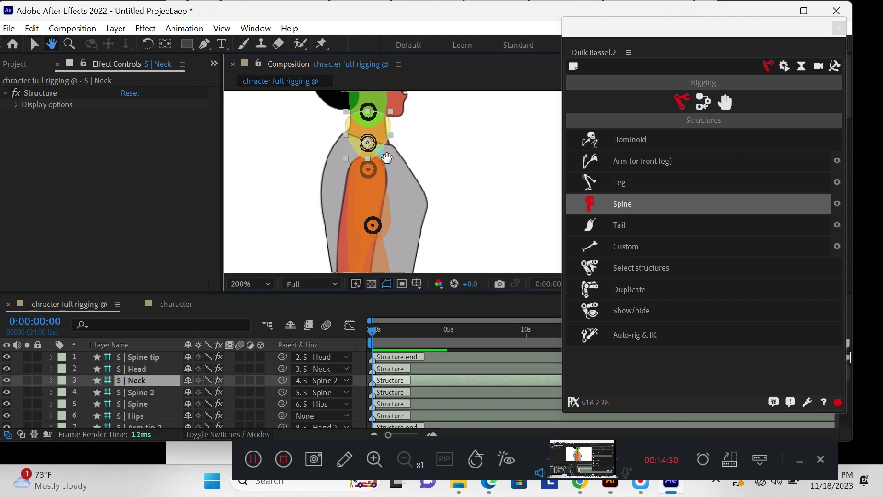
click(137, 391)
scroll(382, 204, down, 2)
key(v)
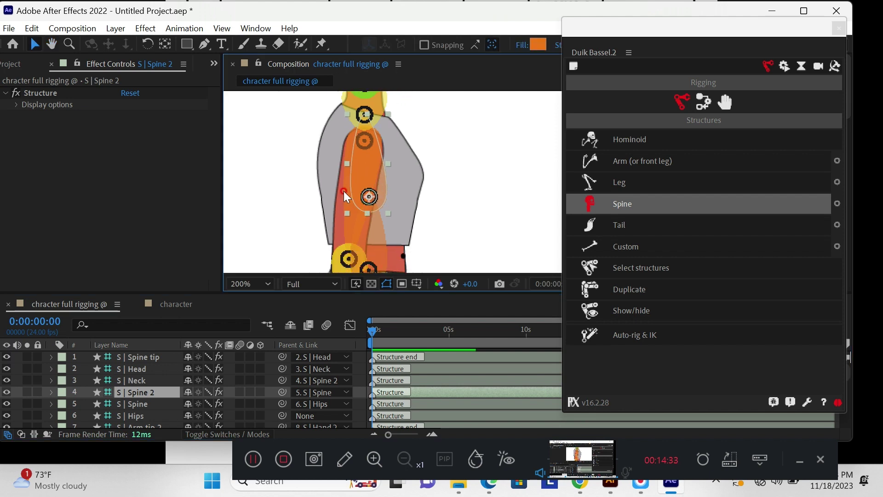
click(147, 404)
key(h)
scroll(370, 202, down, 6)
key(v)
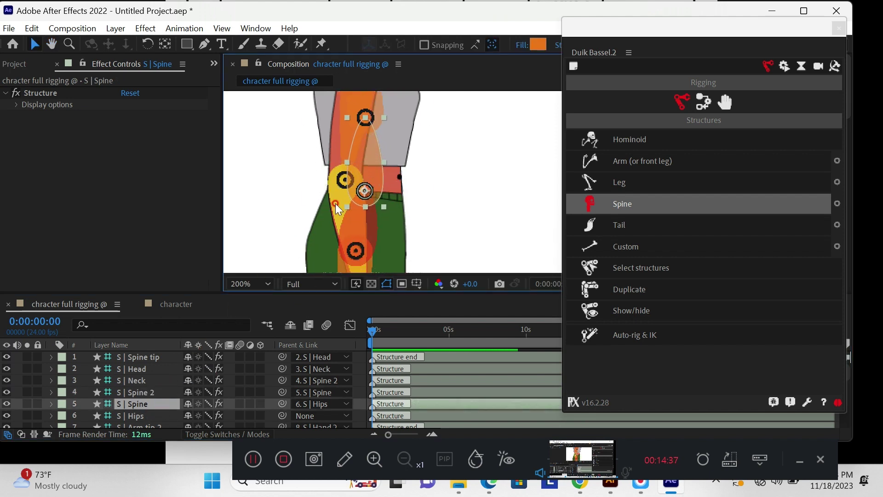
click(367, 195)
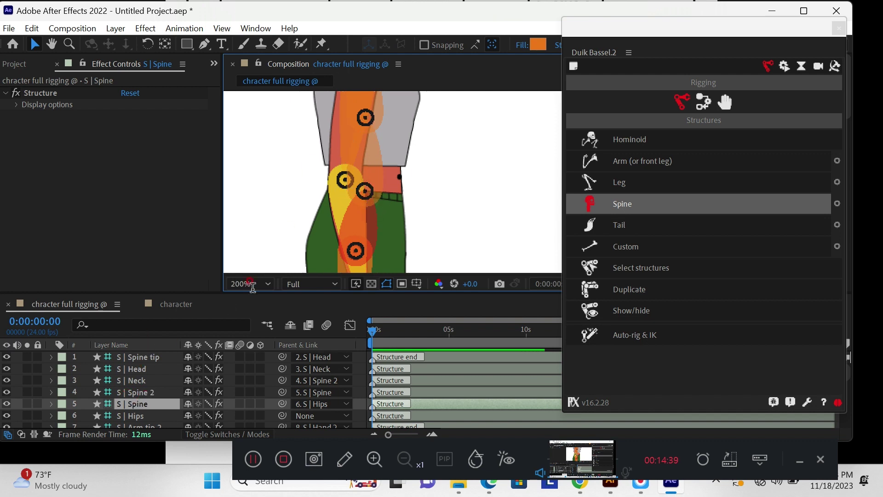
key(k)
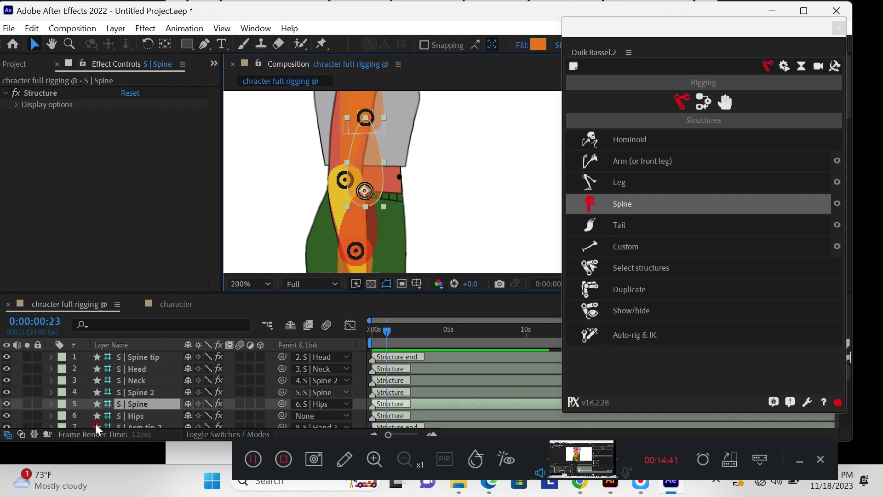
click(134, 416)
scroll(350, 220, down, 5)
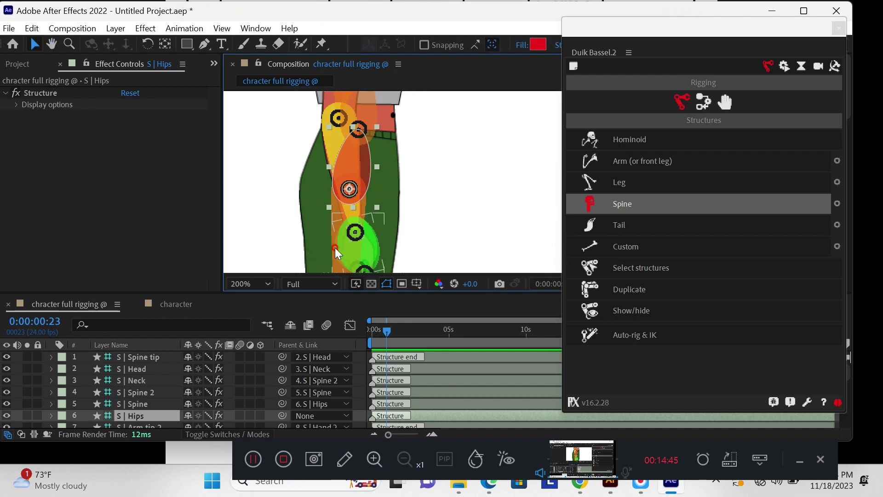
scroll(130, 407, down, 2)
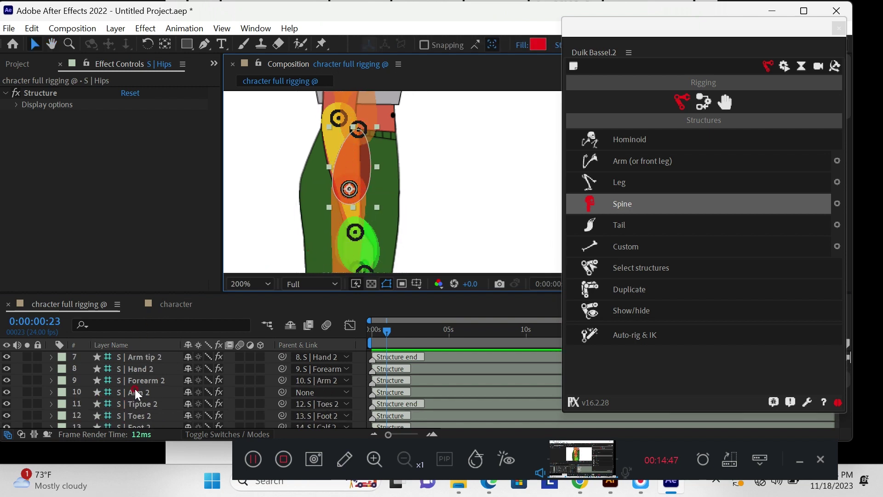
click(152, 358)
Move the Duik panel out of the way and enlarge the timeline to show the structure and artwork layers together
drag(317, 291, 292, 235)
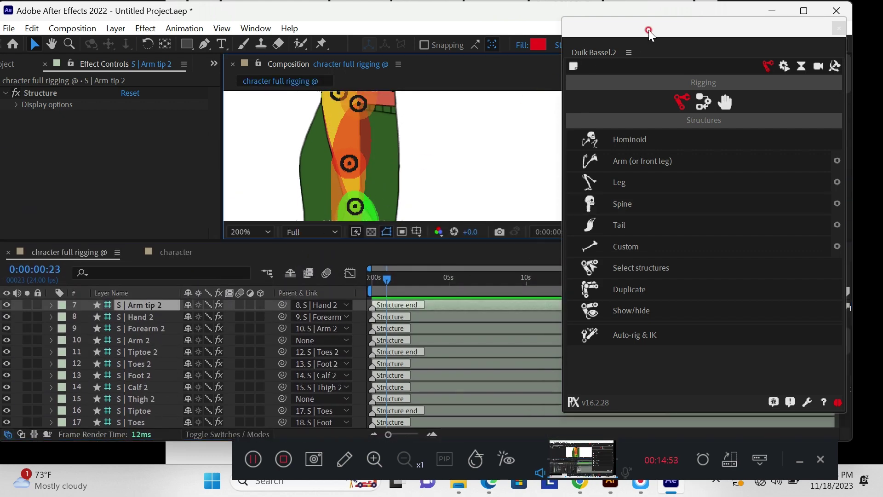
drag(645, 33, 847, 391)
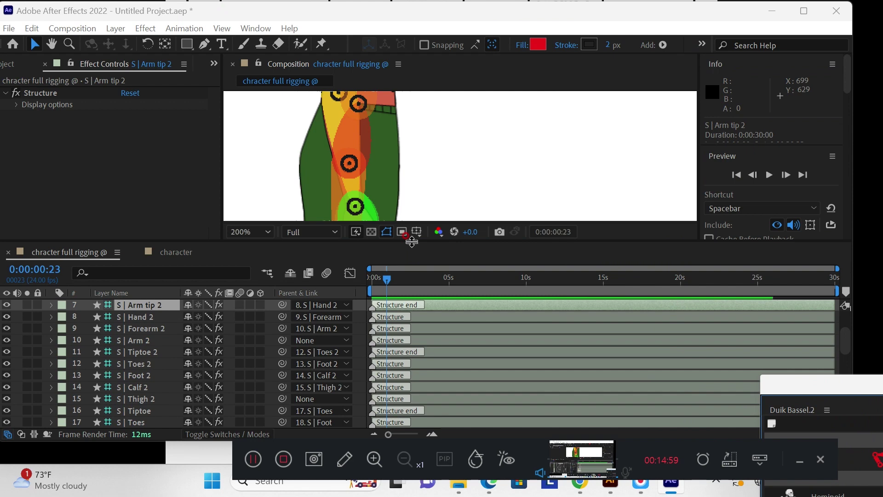
drag(411, 241, 418, 275)
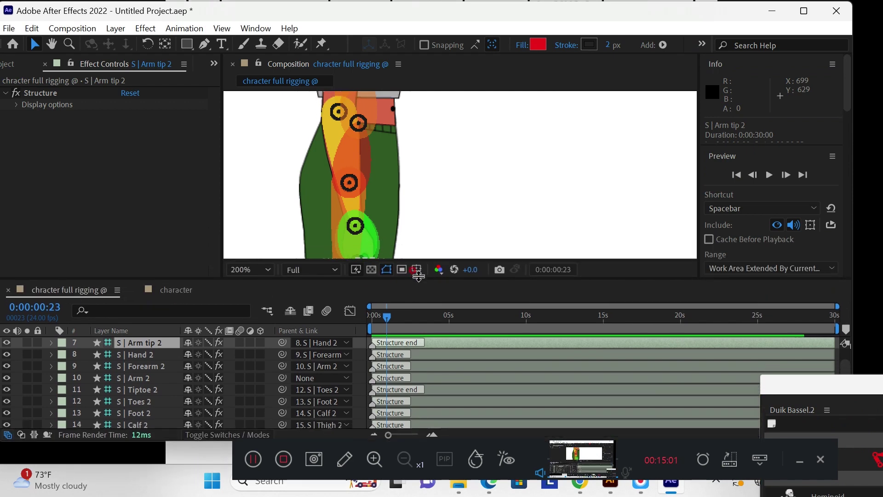
key(h)
mouse_move(368, 213)
mouse_down()
mouse_move(374, 138)
mouse_move(354, 203)
mouse_move(335, 158)
mouse_up()
key(v)
scroll(136, 387, down, 6)
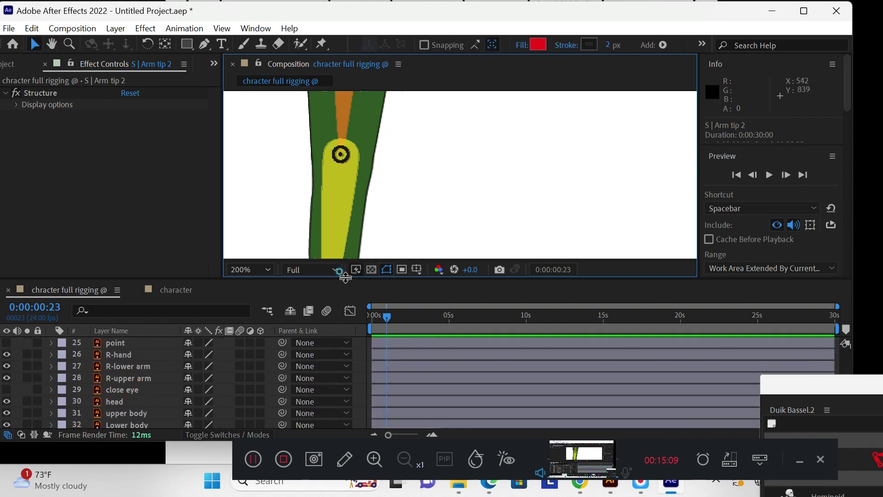
drag(343, 274, 373, 73)
scroll(168, 264, up, 6)
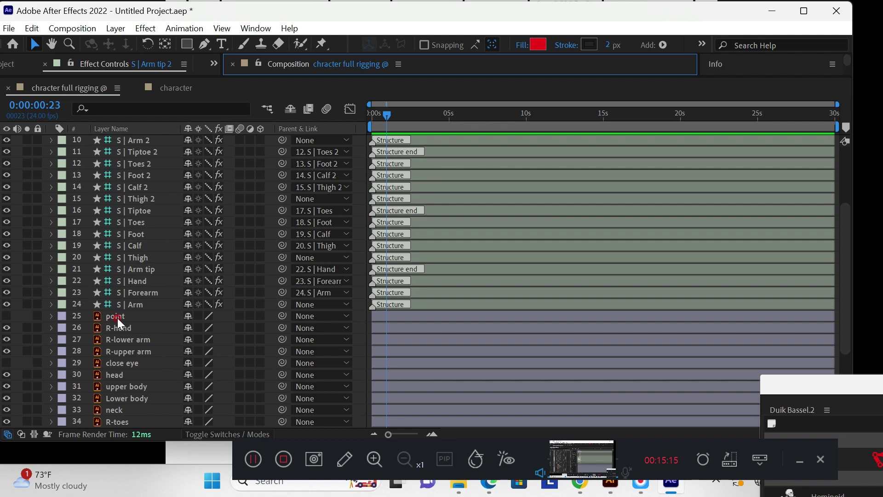
Parent the right arm artwork to its structures: R-hand to S | Hand, R-lower arm to S | Forearm, R-upper arm to S | Arm
click(164, 328)
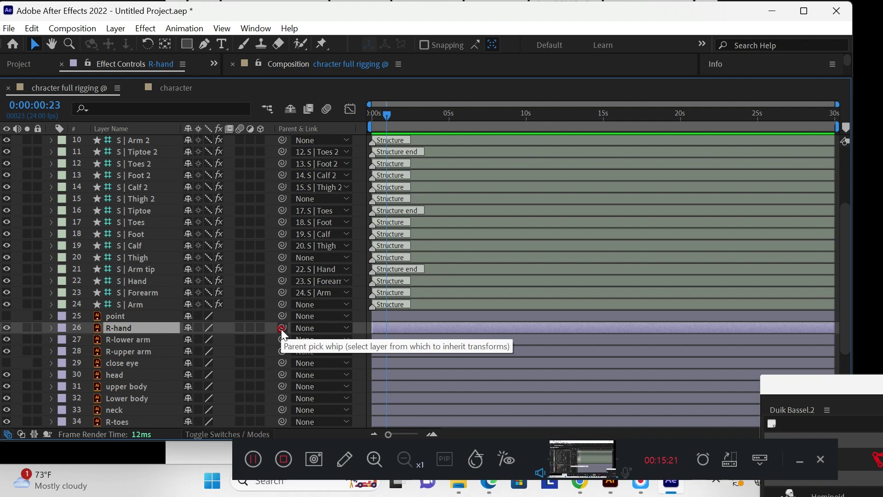
drag(283, 327, 152, 281)
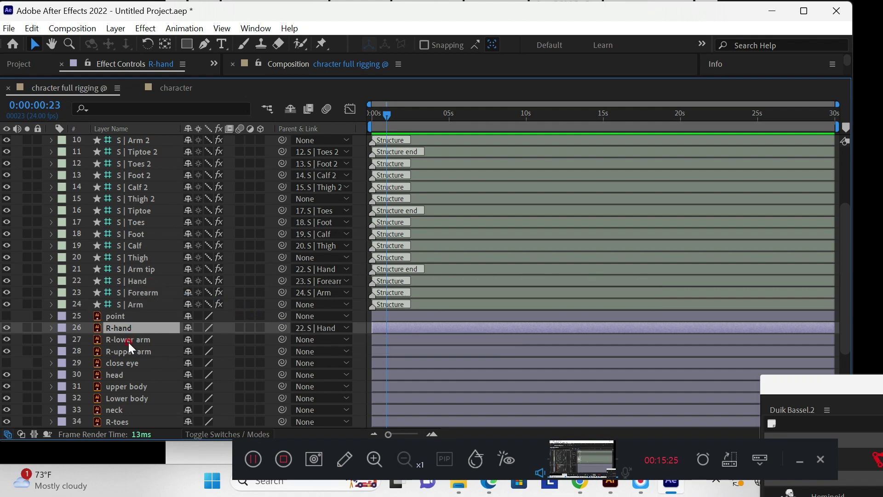
click(128, 342)
drag(245, 327, 153, 291)
click(153, 292)
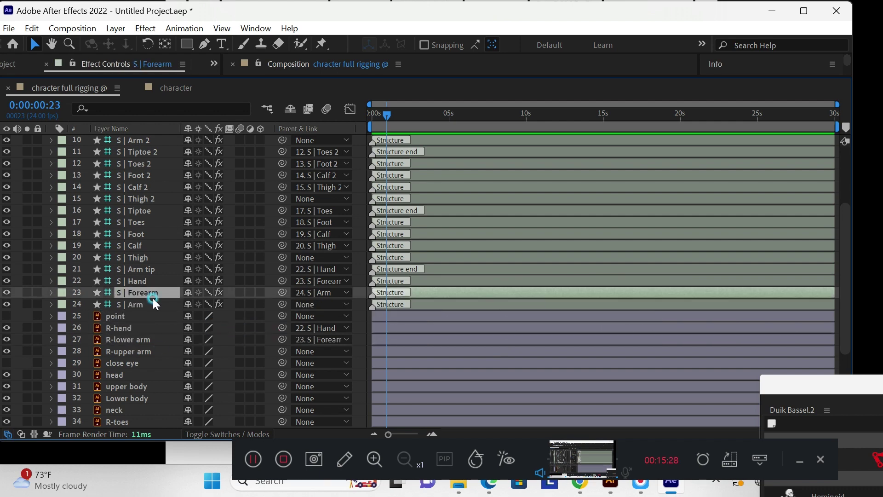
click(131, 351)
drag(282, 351, 137, 306)
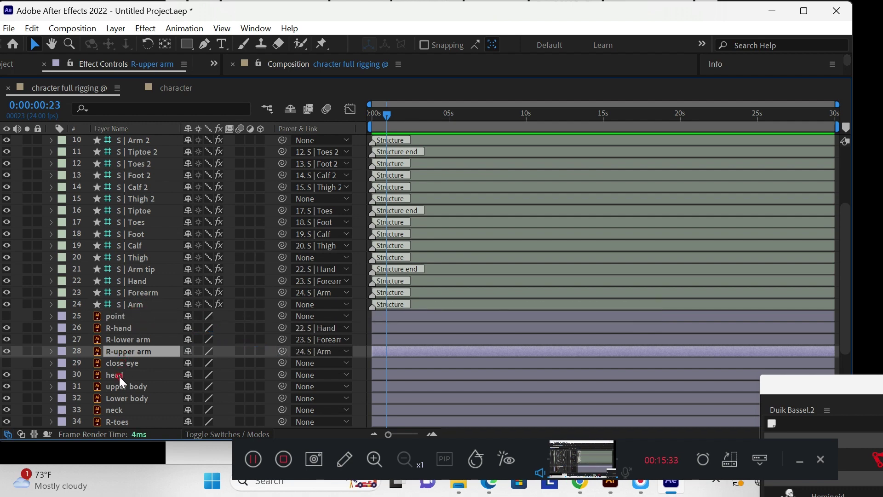
Parent the head layer to the S | Head structure
click(138, 375)
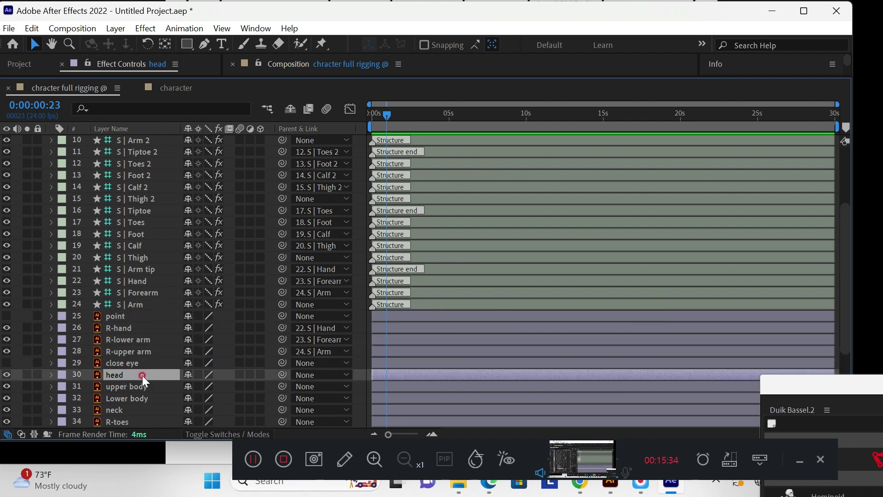
click(346, 374)
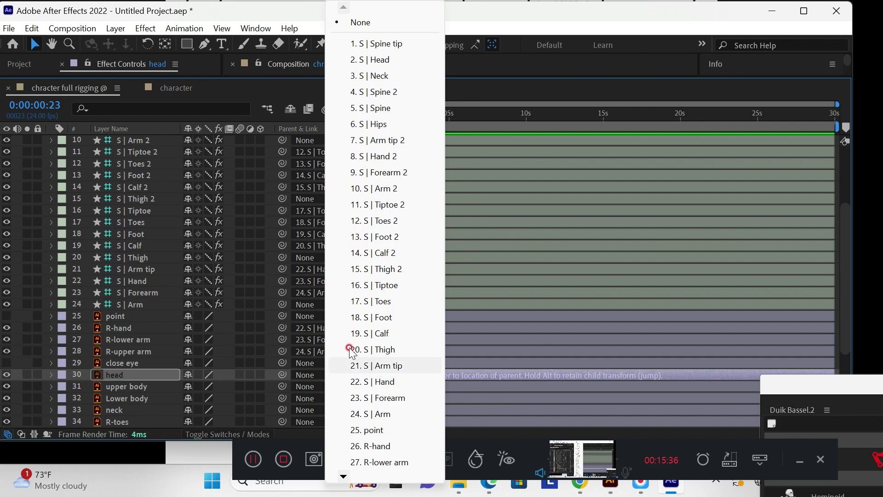
click(371, 60)
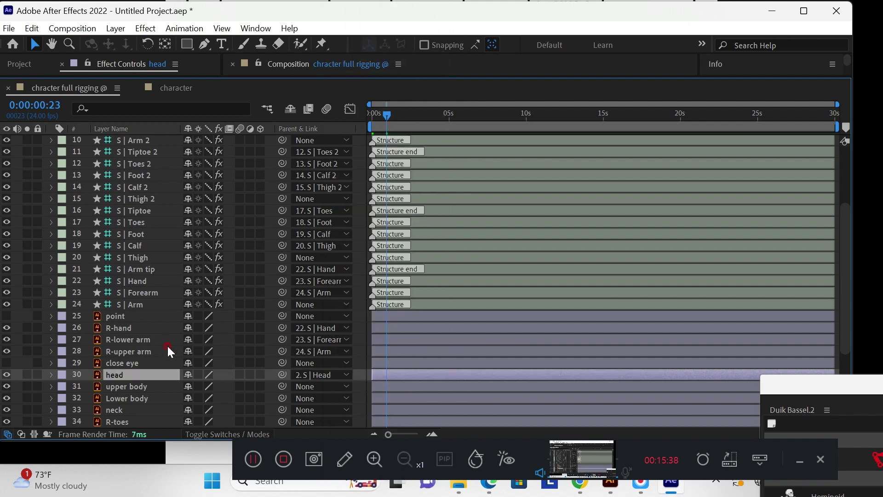
Parent the upper body layer to S | Spine 2 and the Lower body layer to S | Spine
click(142, 388)
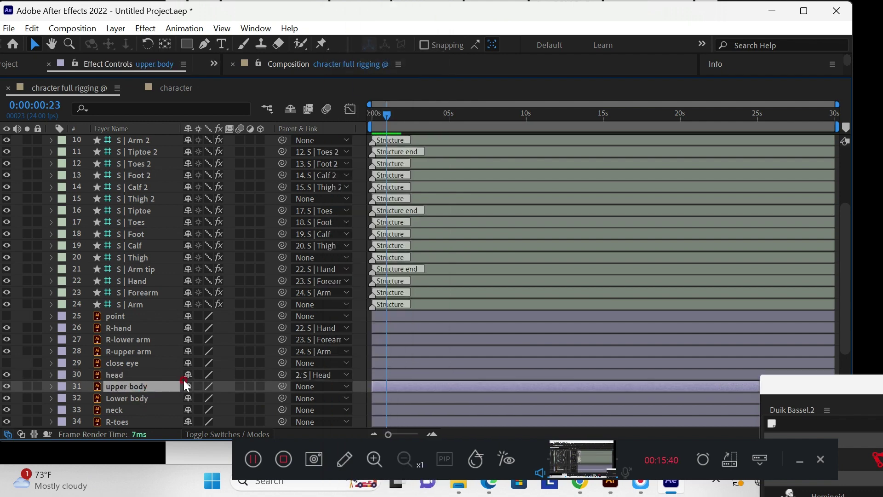
click(346, 386)
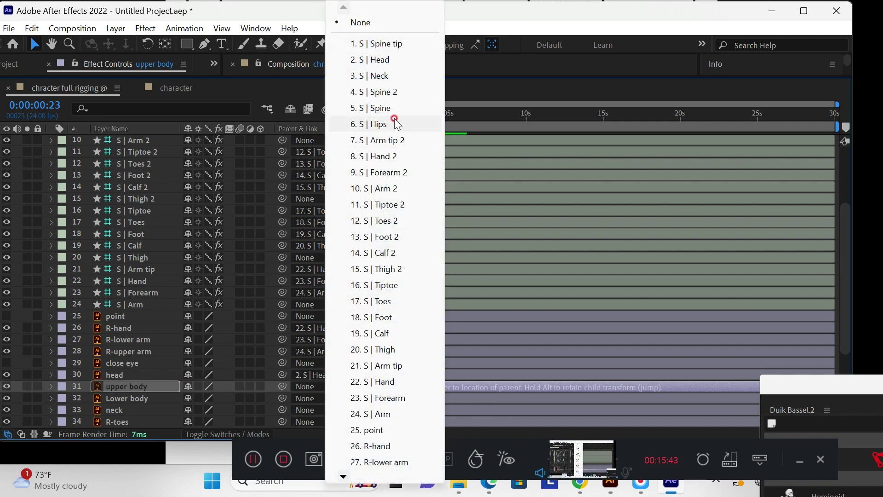
click(389, 92)
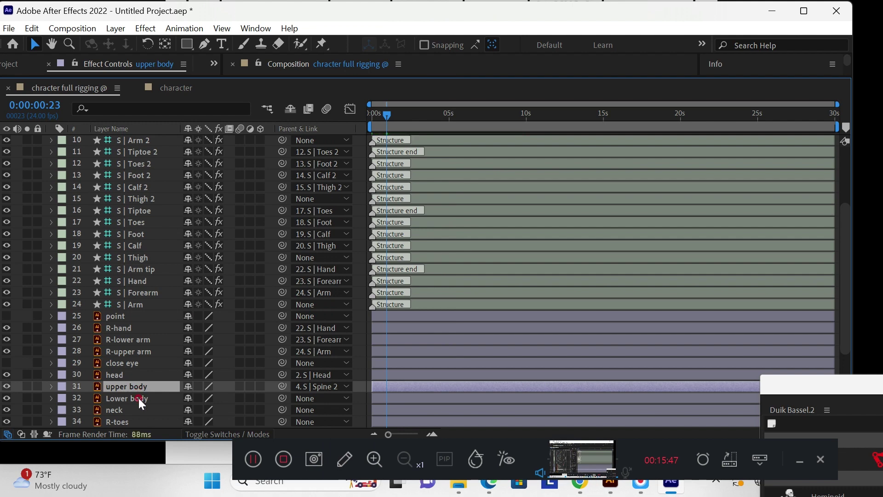
click(258, 392)
click(348, 400)
click(346, 392)
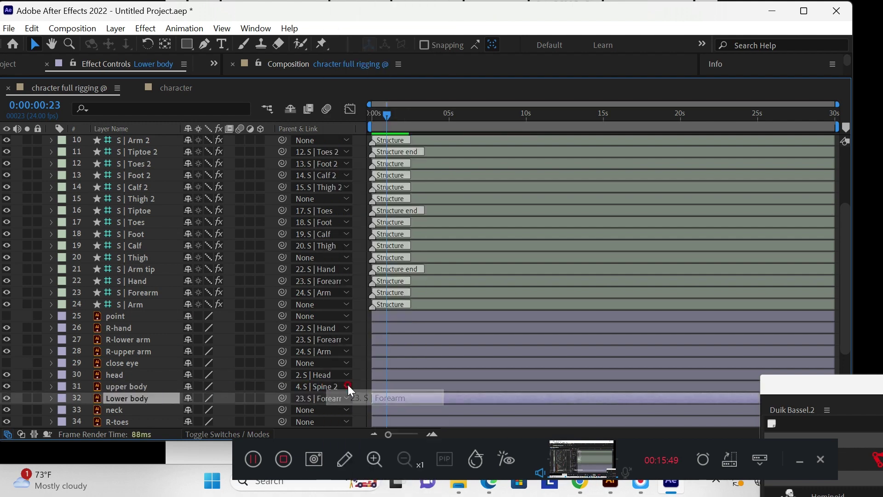
click(345, 399)
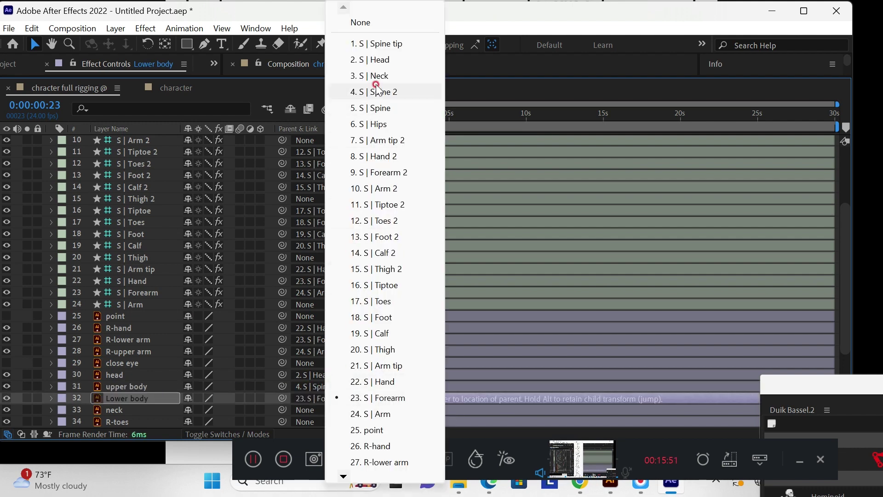
click(378, 109)
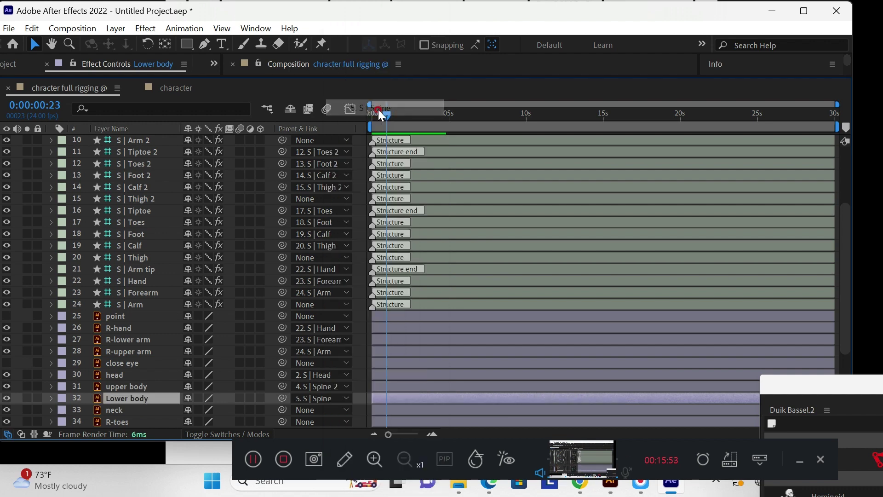
Parent the neck layer to the S | Neck structure
click(133, 408)
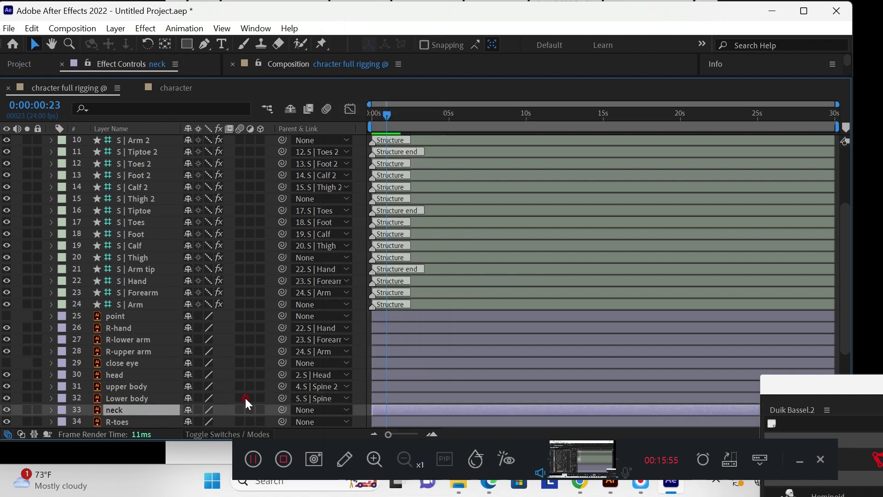
click(346, 409)
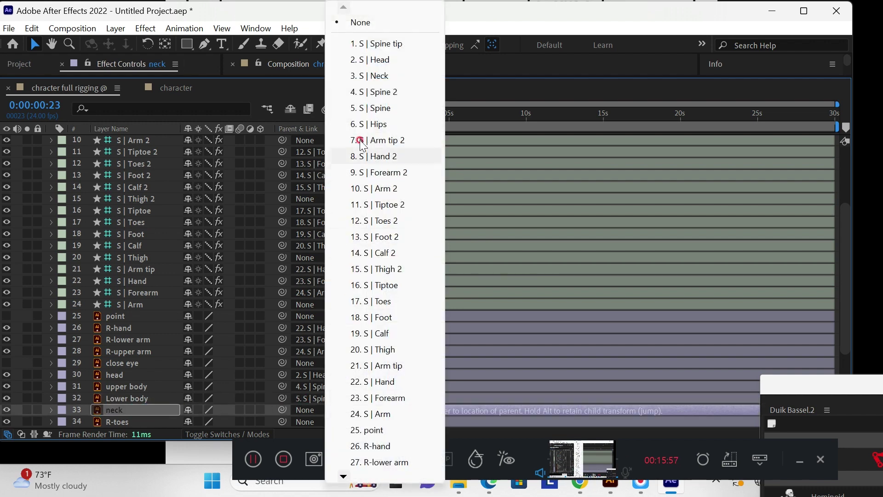
click(378, 76)
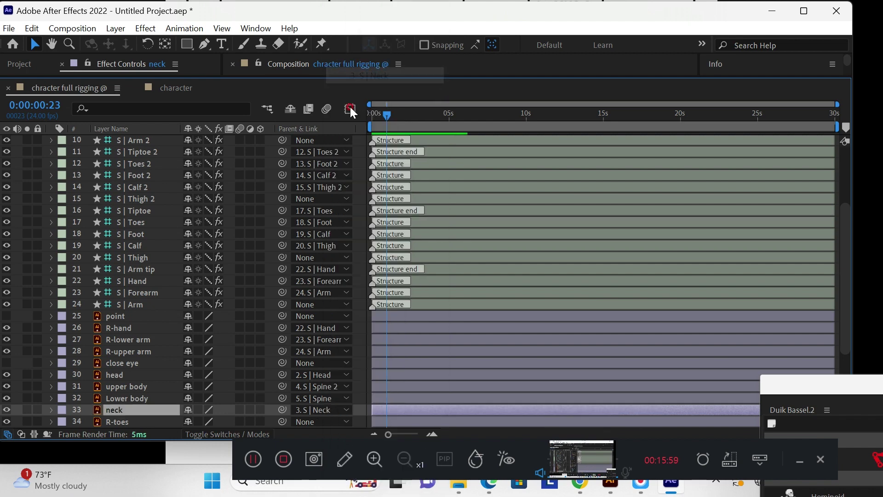
Parent the R-toes layer to S | Toes and the R-foot layer to S | Foot
scroll(133, 377, down, 1)
click(129, 387)
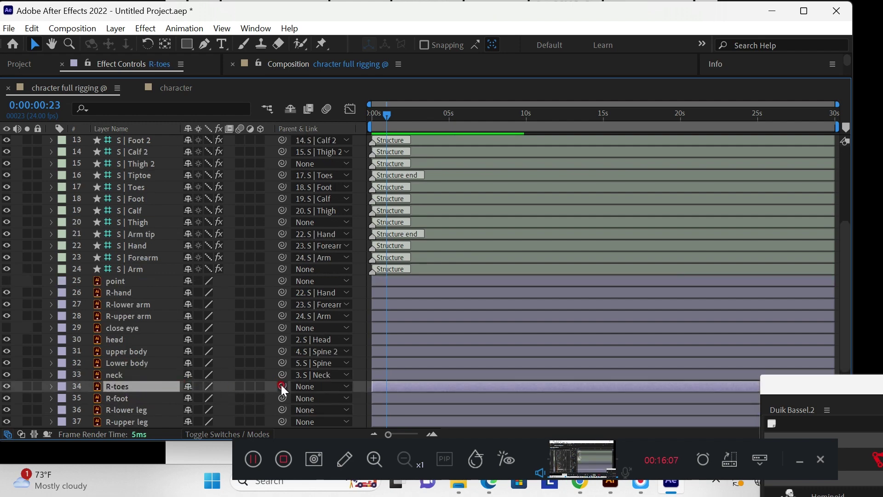
drag(282, 385, 144, 189)
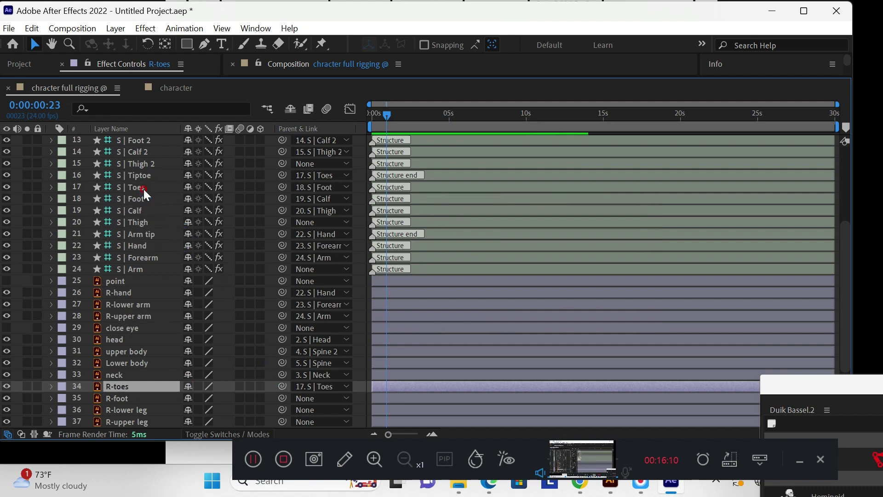
click(125, 399)
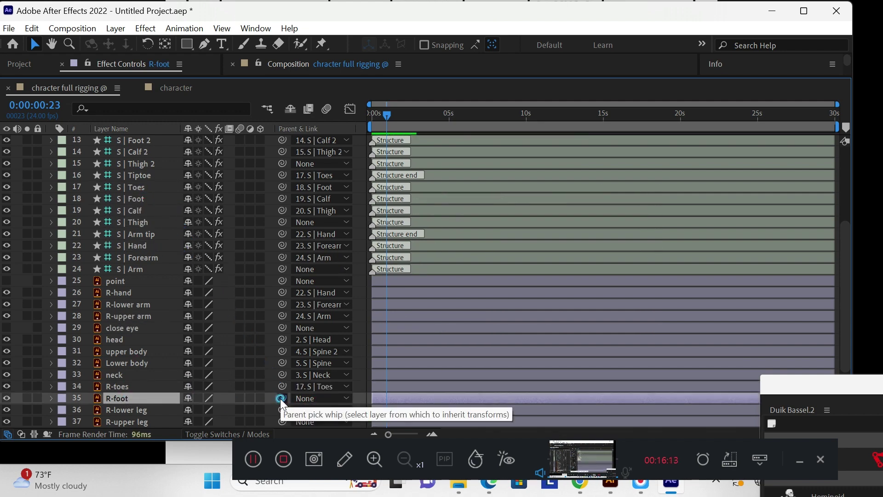
drag(280, 398, 143, 199)
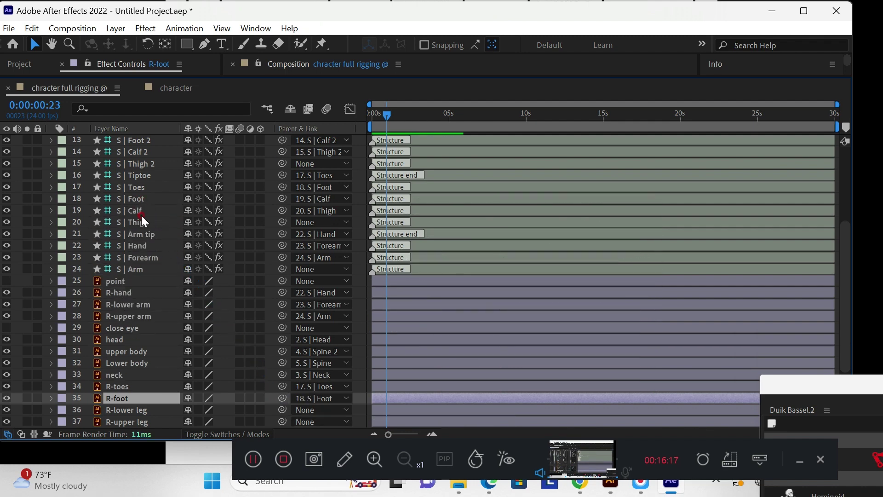
Parent the R-lower leg layer to S | Calf and the R-upper leg layer to S | Thigh
click(125, 407)
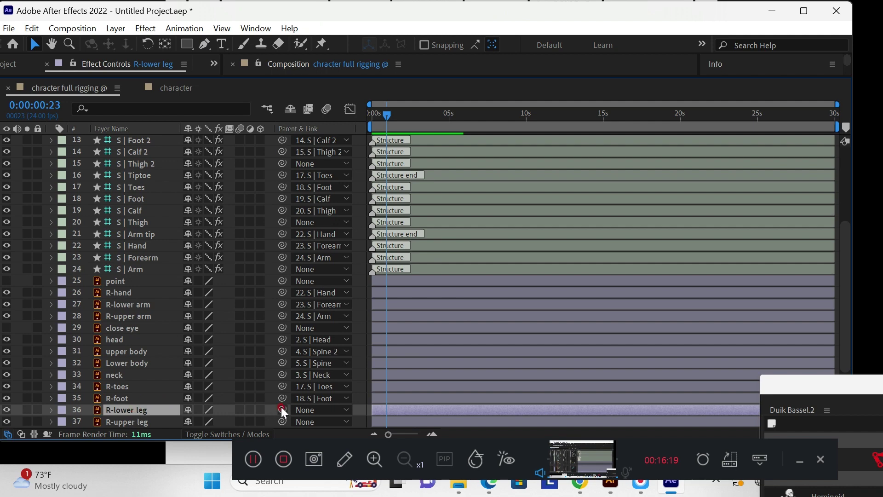
drag(284, 409, 167, 209)
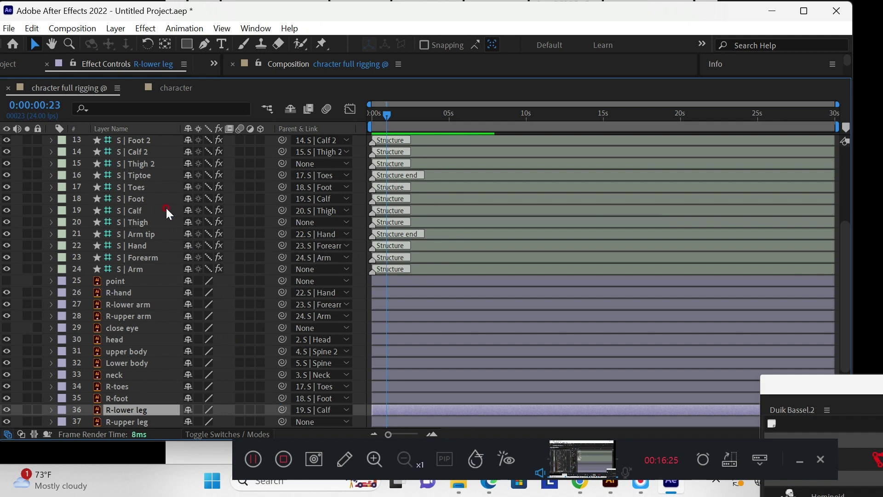
click(128, 422)
scroll(134, 414, down, 1)
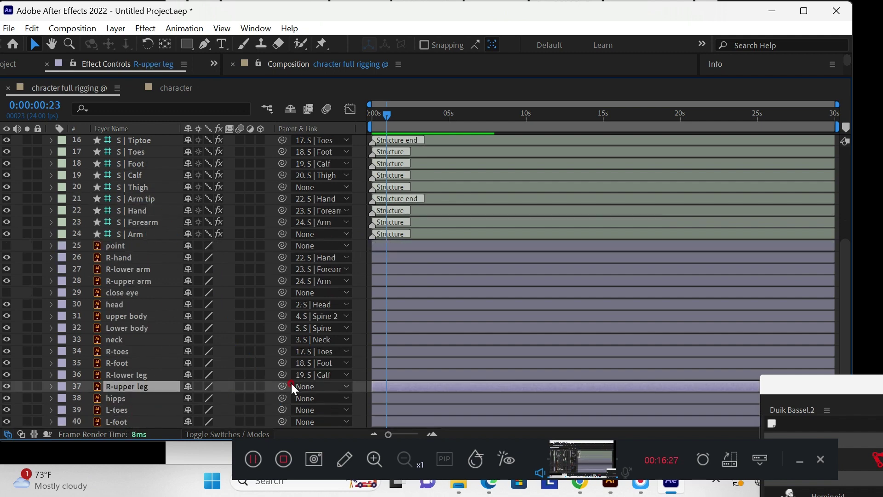
drag(281, 386, 170, 190)
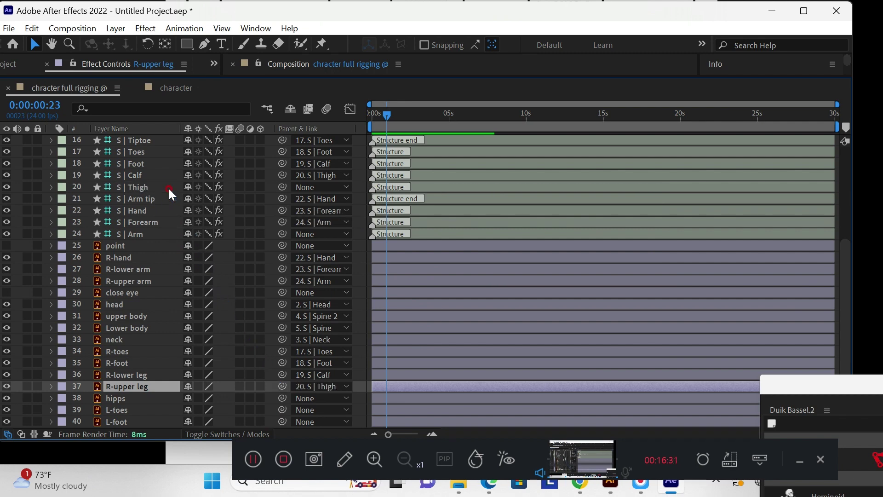
Parent the hipps layer to the S | Hips structure
scroll(143, 400, down, 1)
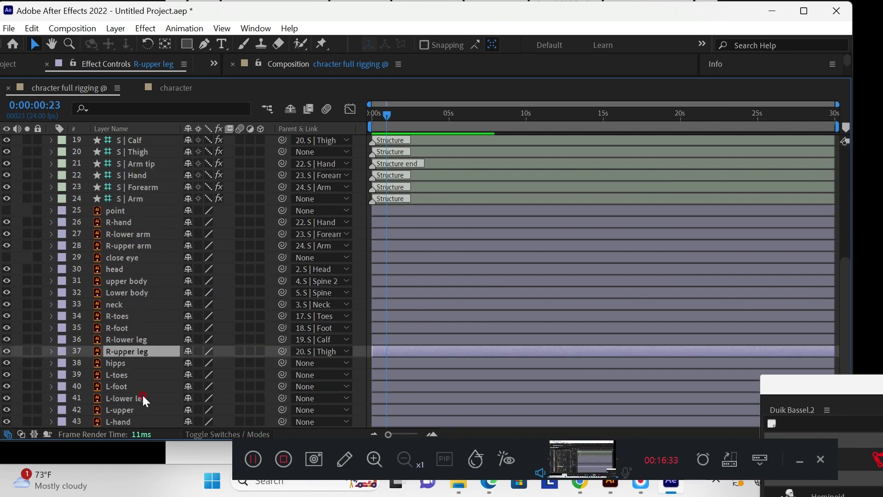
click(134, 365)
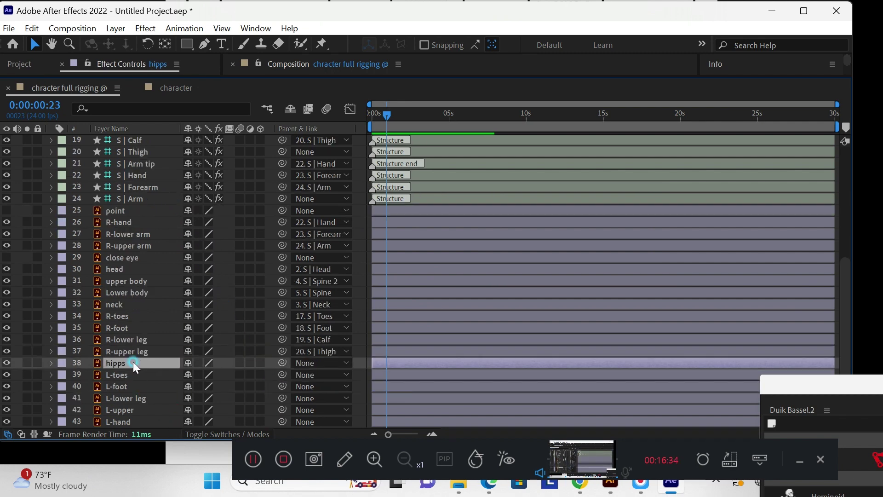
click(344, 362)
click(371, 123)
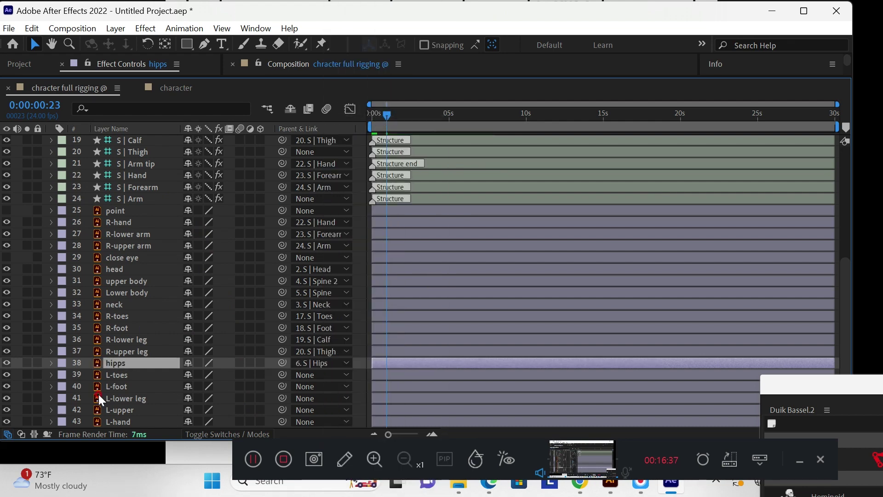
Parent the L-toes layer to S | Toes 2 and the L-foot layer to S | Foot 2
scroll(133, 363, down, 1)
click(125, 339)
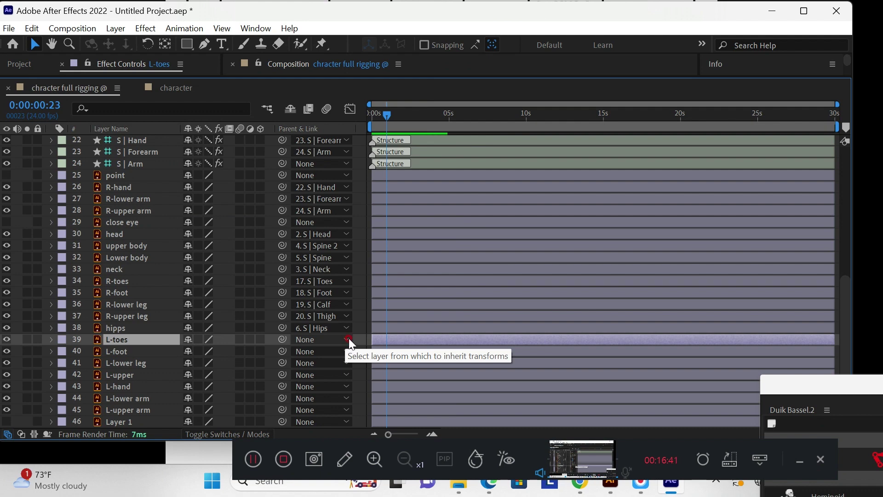
click(347, 339)
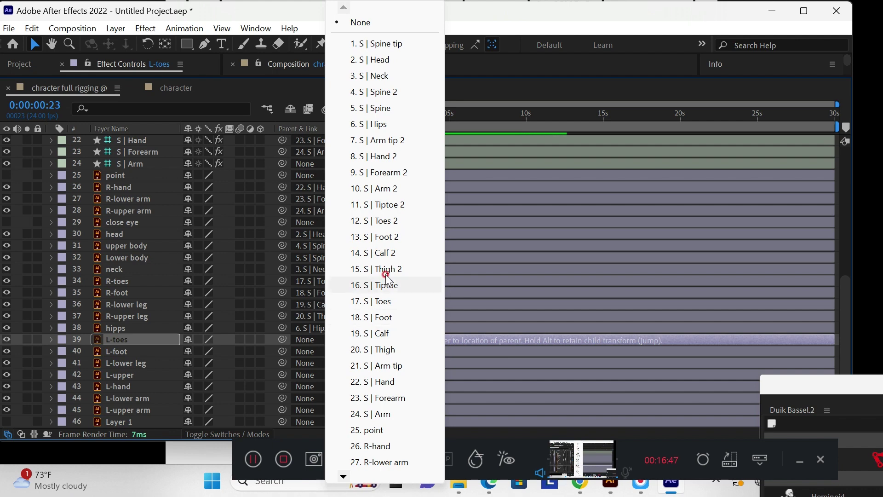
click(402, 222)
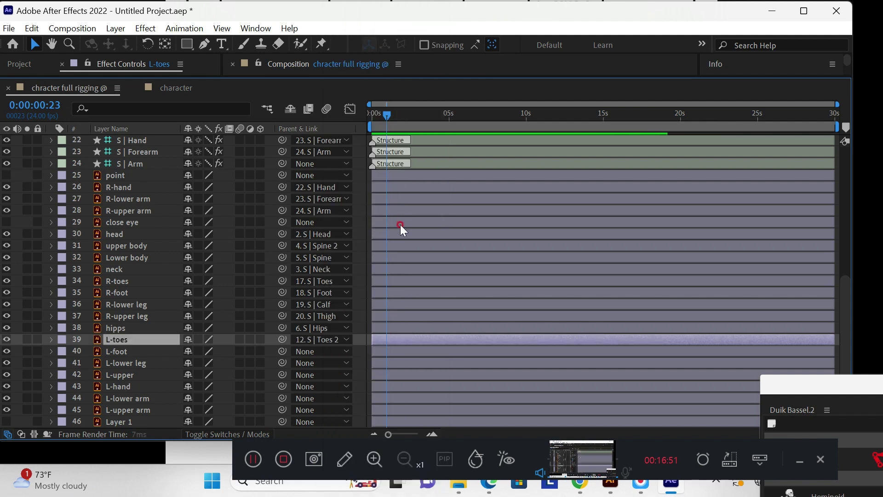
click(133, 353)
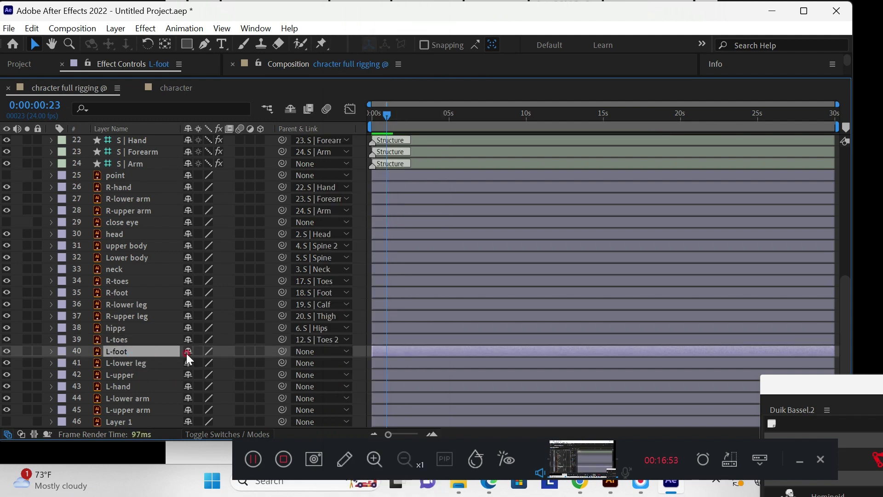
click(346, 351)
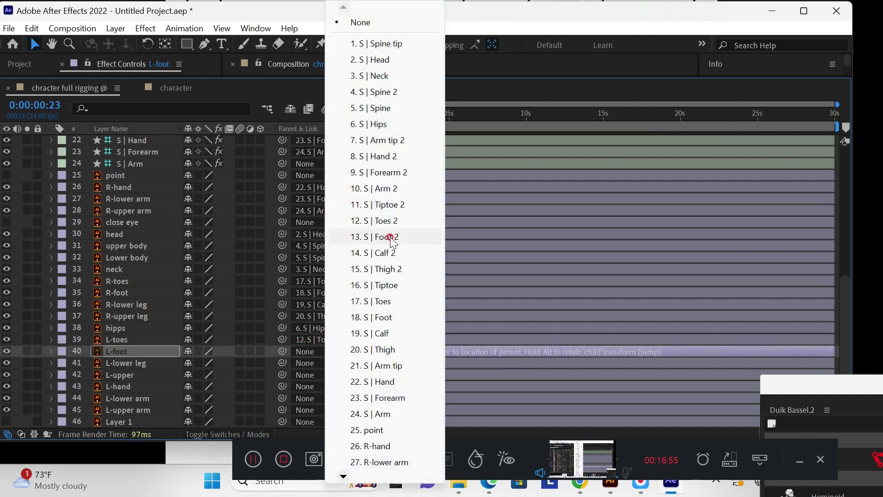
click(390, 237)
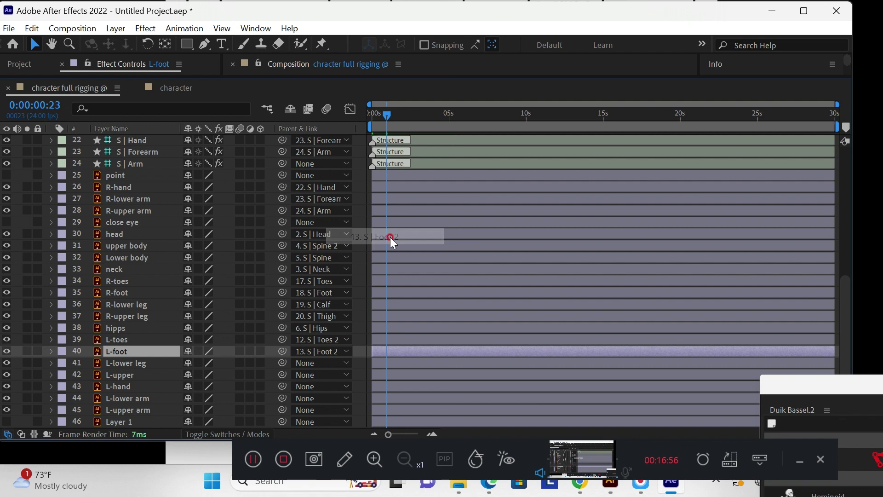
Parent the L-lower leg layer to S | Calf 2 and the L-upper layer to S | Thigh 2
click(138, 363)
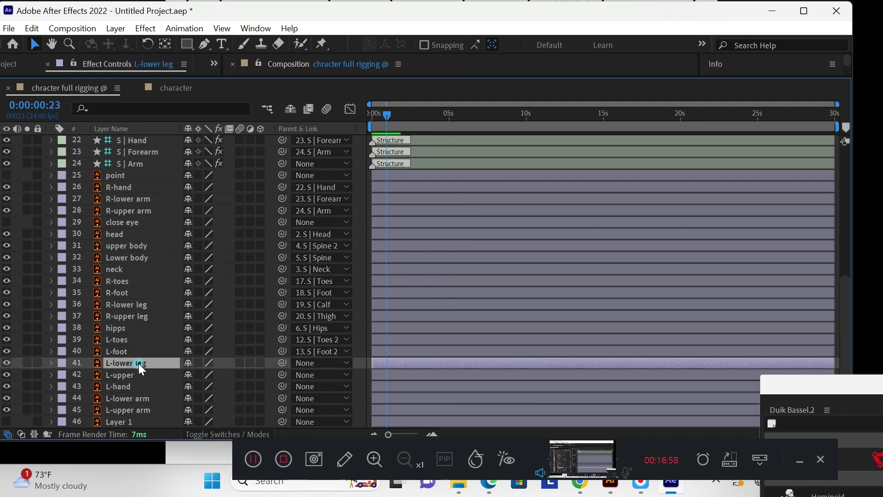
click(347, 363)
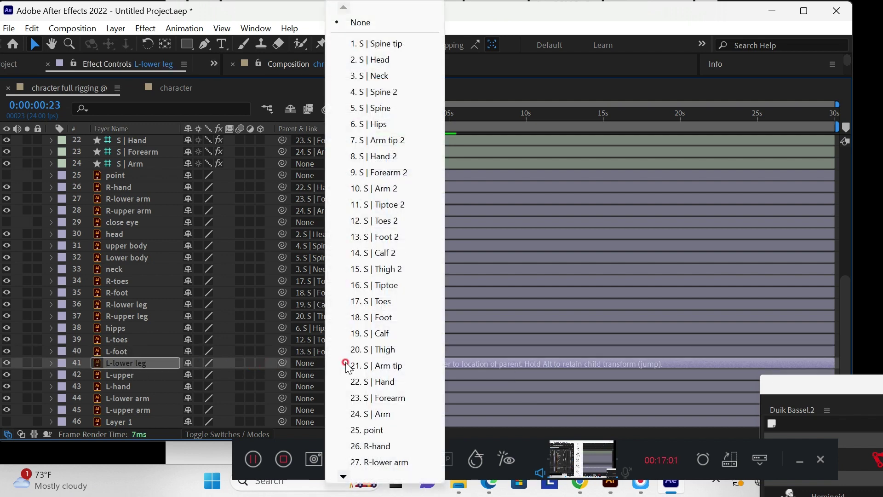
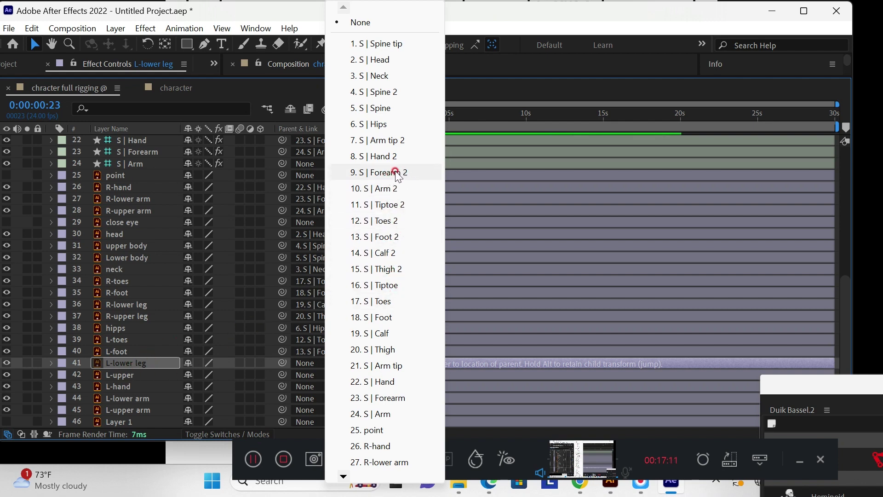
click(391, 254)
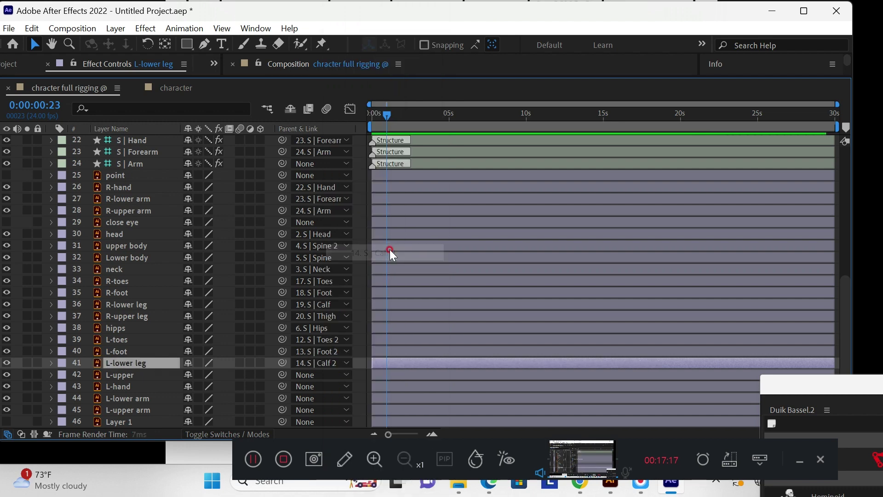
click(131, 375)
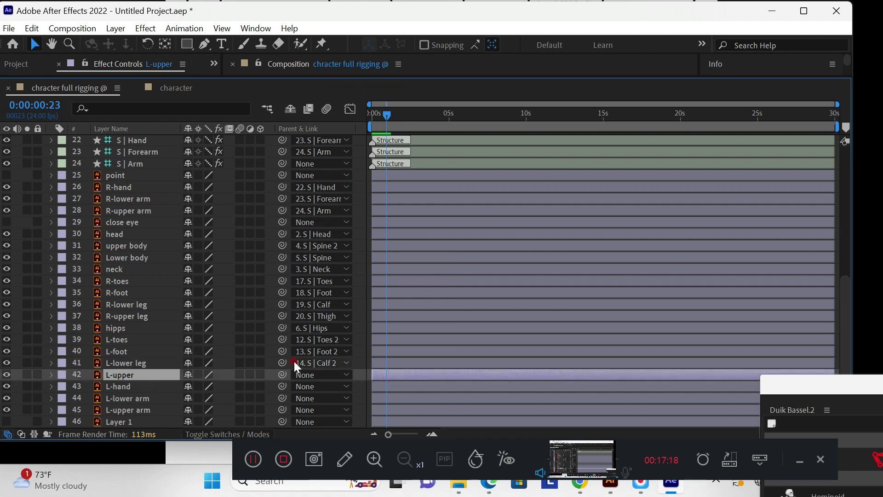
click(347, 376)
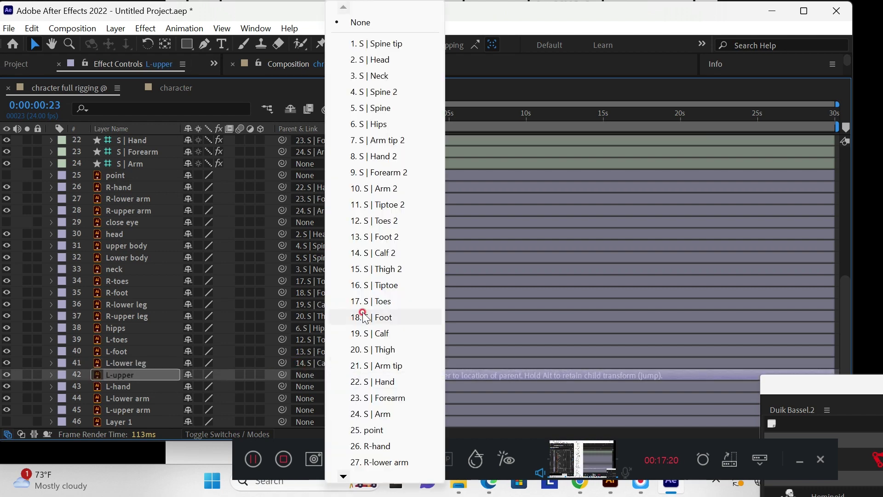
click(398, 271)
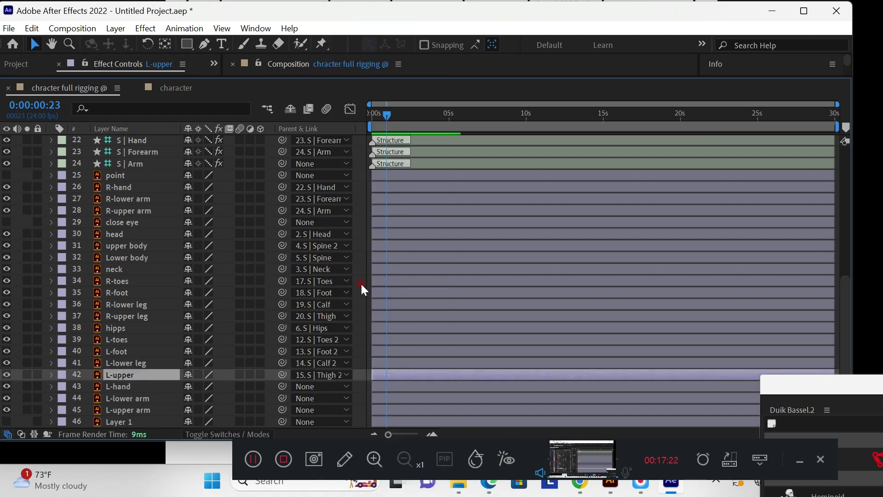
Parent the L-hand layer to the S | Hand 2 structure
click(141, 388)
click(345, 387)
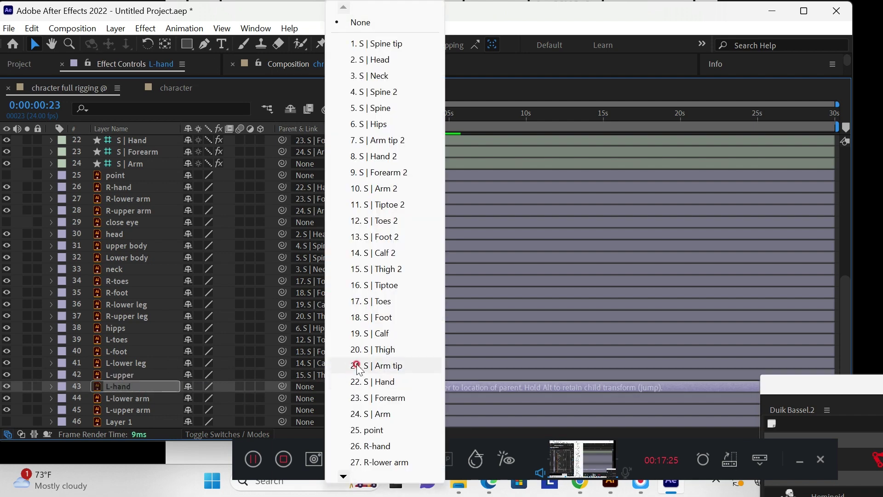
click(364, 158)
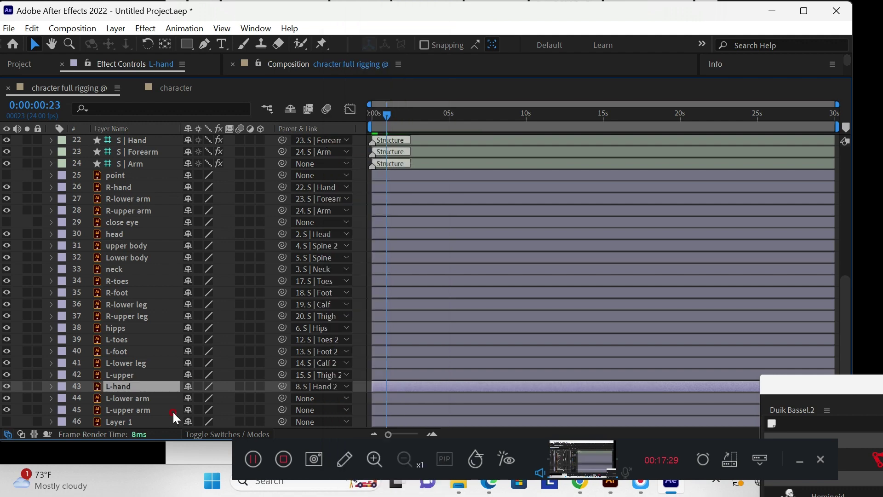
Parent the L-lower arm layer to S | Forearm 2 and the L-upper arm layer to S | Arm 2
click(137, 400)
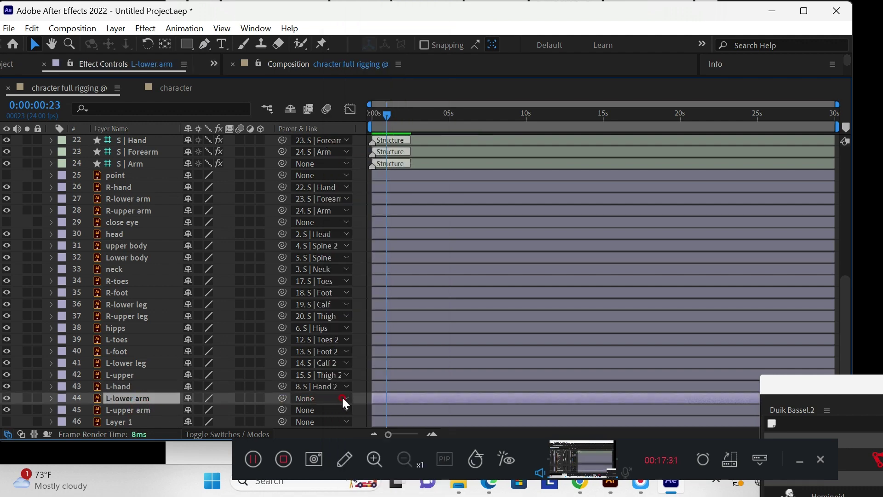
click(344, 398)
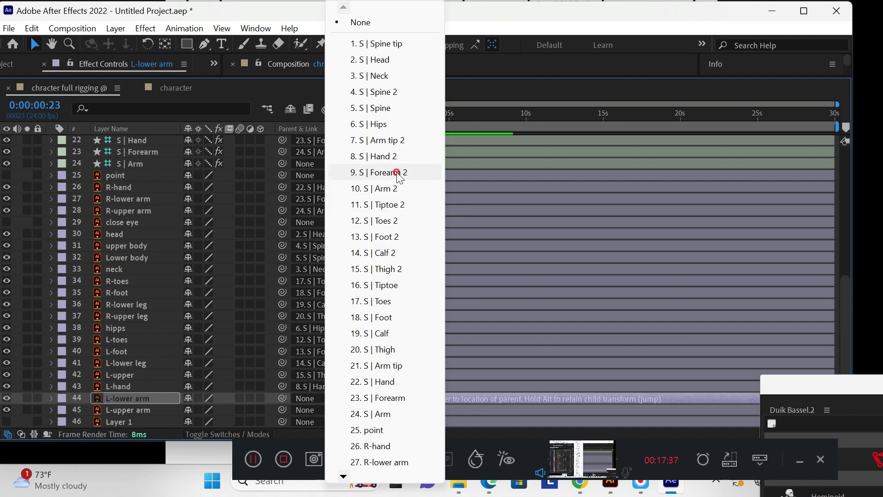
click(397, 172)
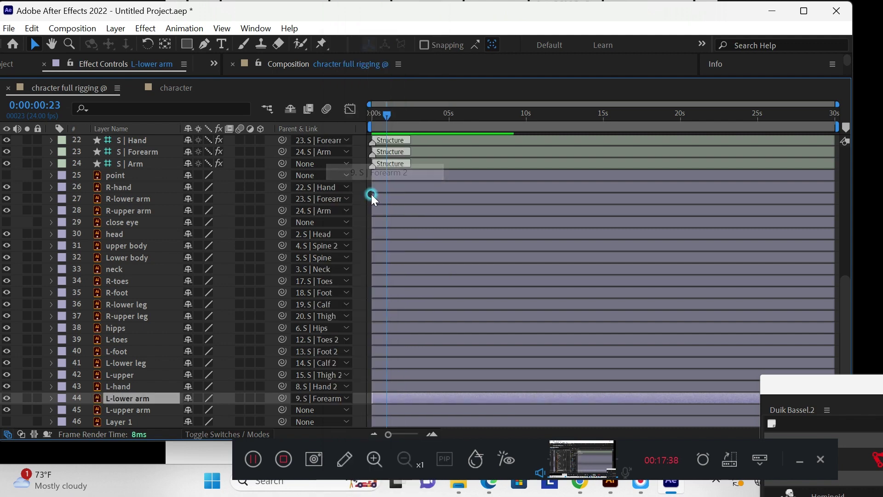
click(141, 410)
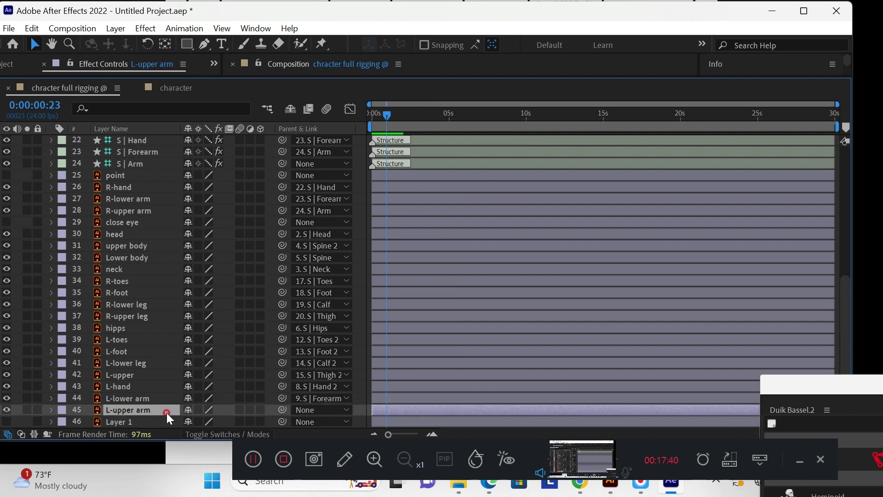
click(346, 409)
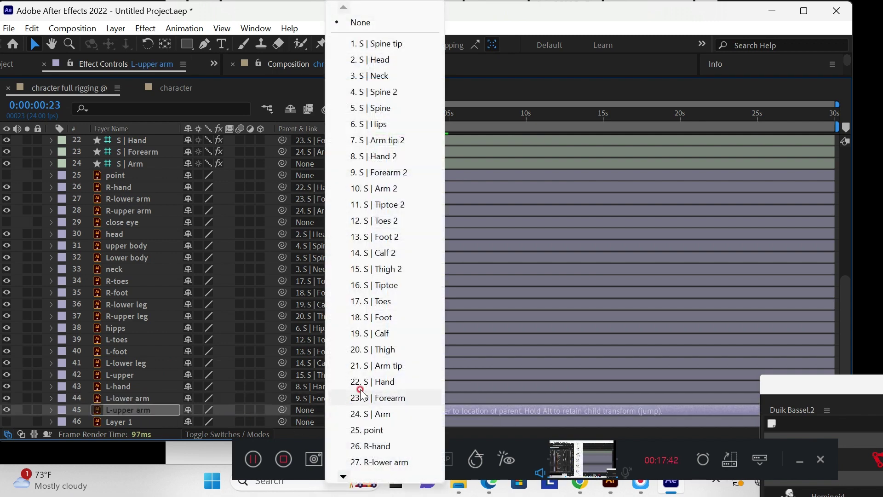
click(383, 189)
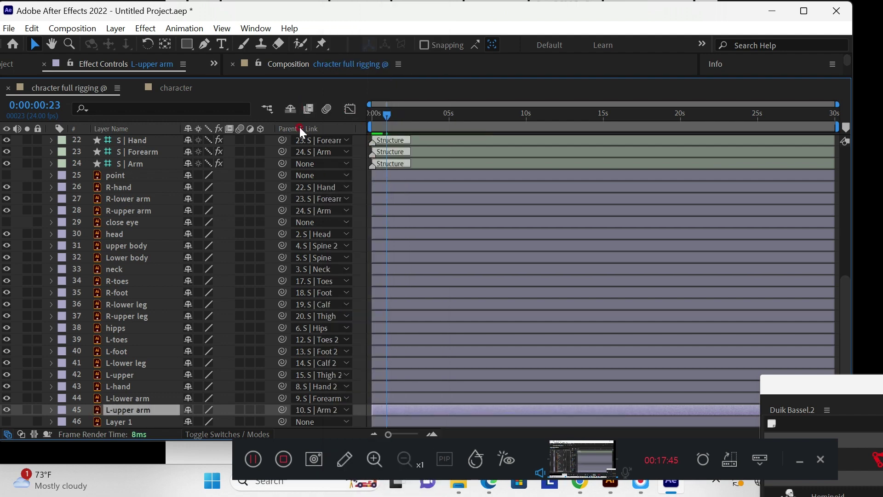
Parent the S | Arm structure to the S | Spine structure
drag(354, 77, 361, 242)
click(198, 368)
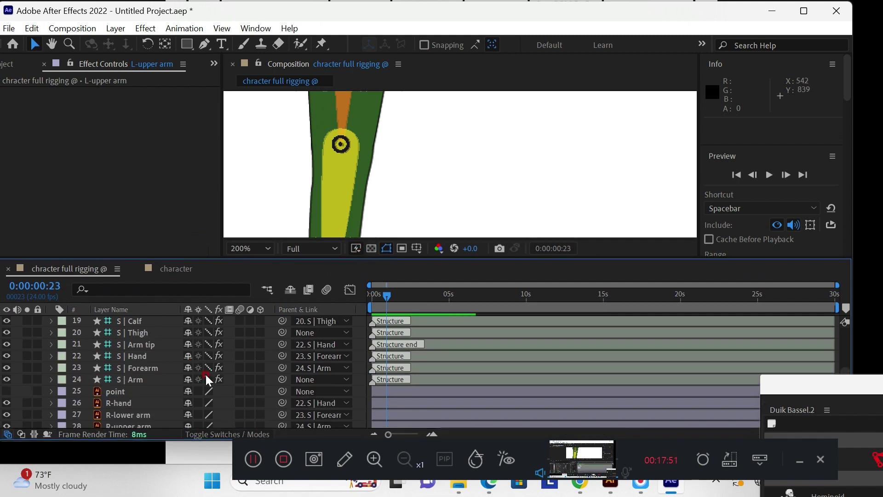
click(138, 380)
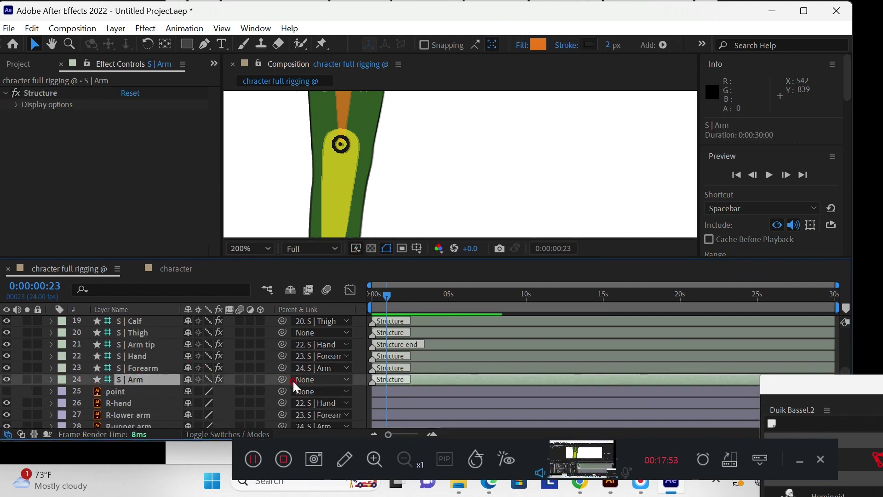
drag(276, 257, 300, 129)
scroll(223, 258, up, 6)
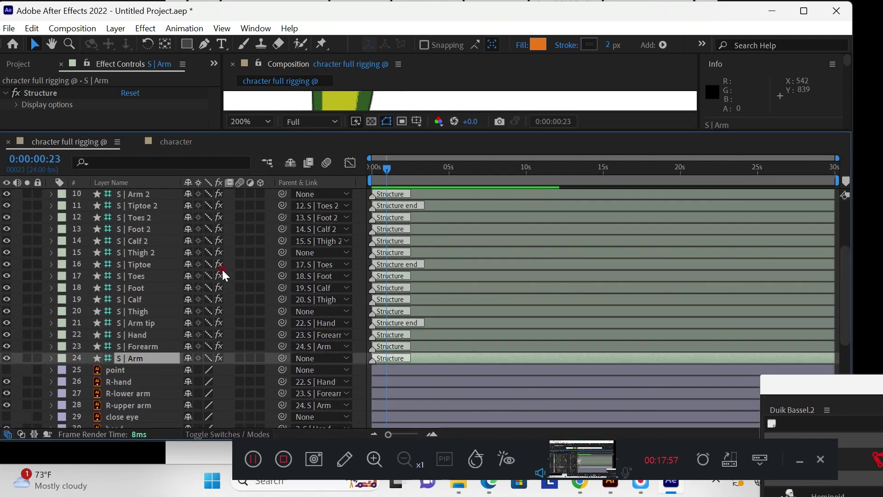
scroll(224, 275, up, 1)
scroll(224, 291, down, 1)
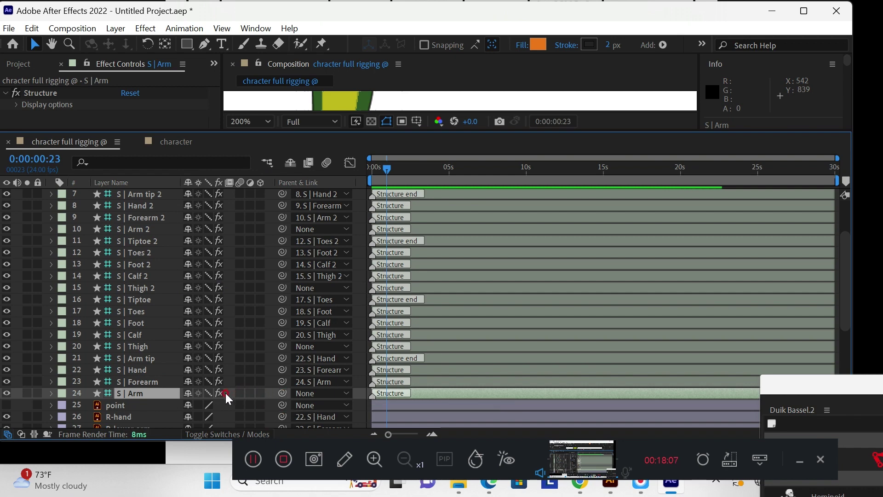
ctrl+click(162, 395)
click(152, 396)
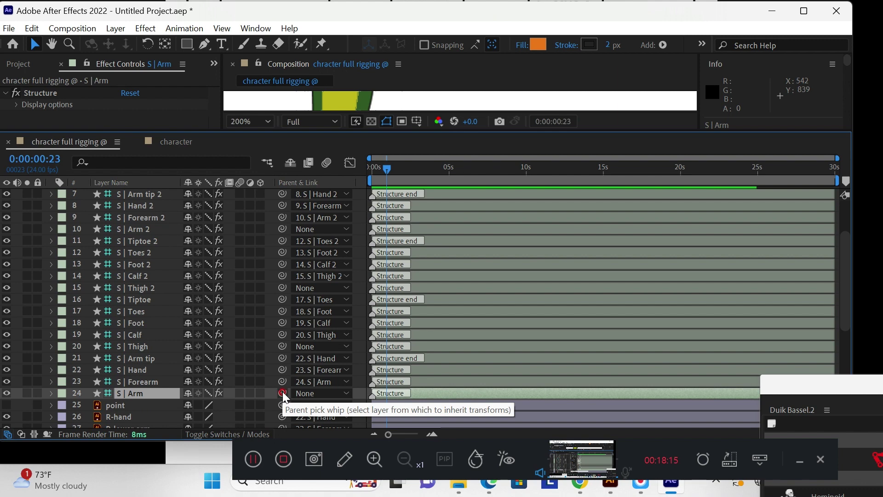
click(346, 393)
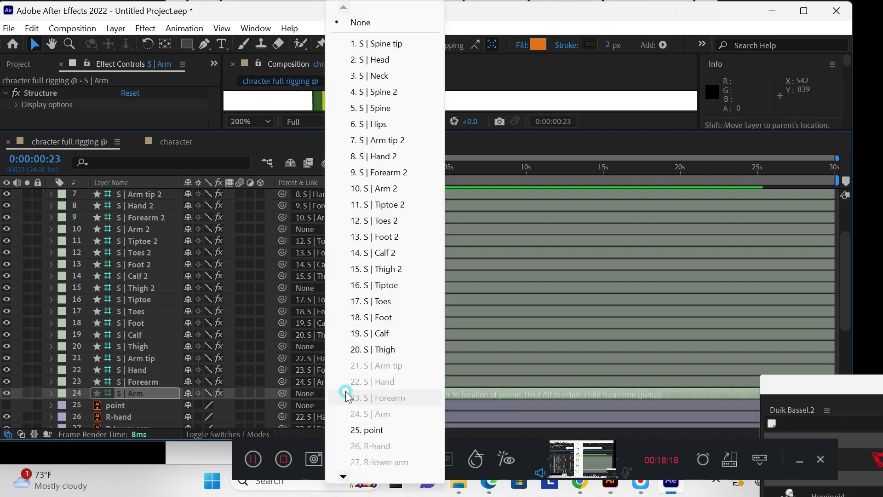
click(391, 108)
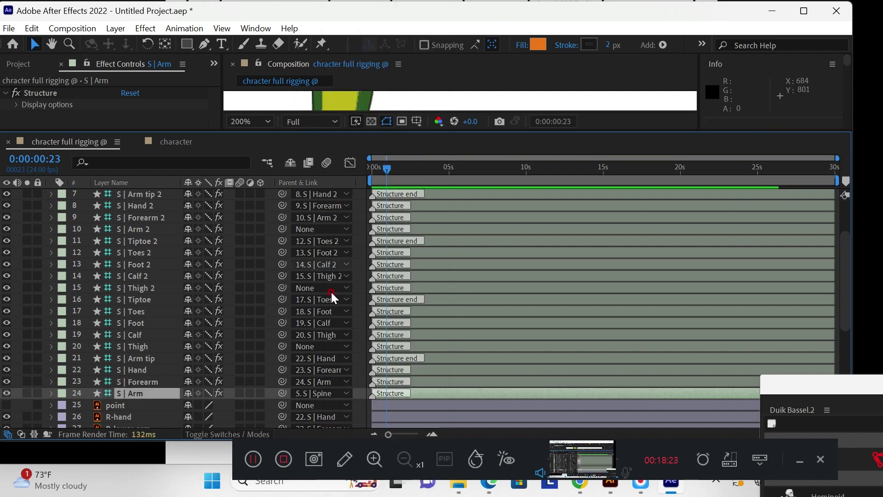
Parent the S | Thigh and S | Thigh 2 structures to the S | Hips structure
click(150, 348)
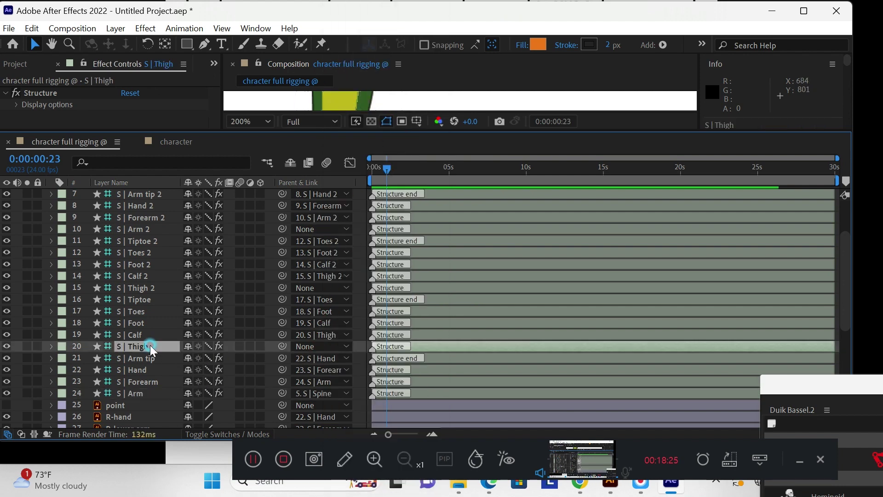
click(347, 349)
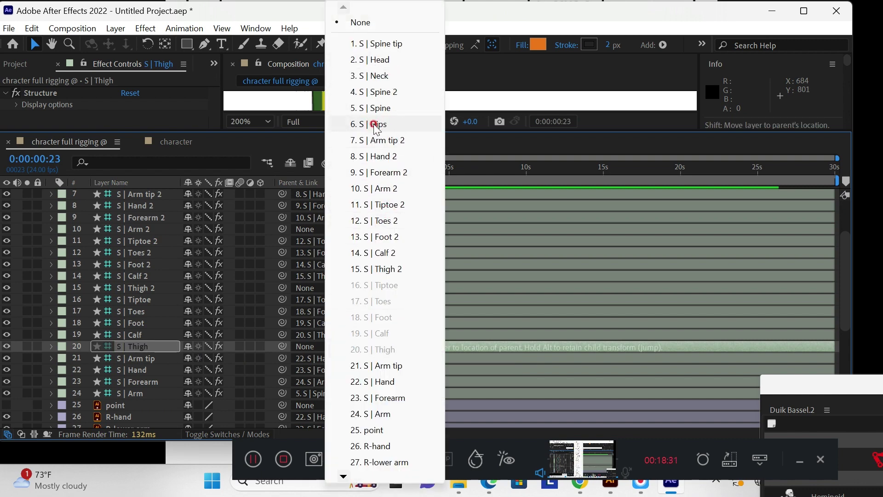
click(387, 124)
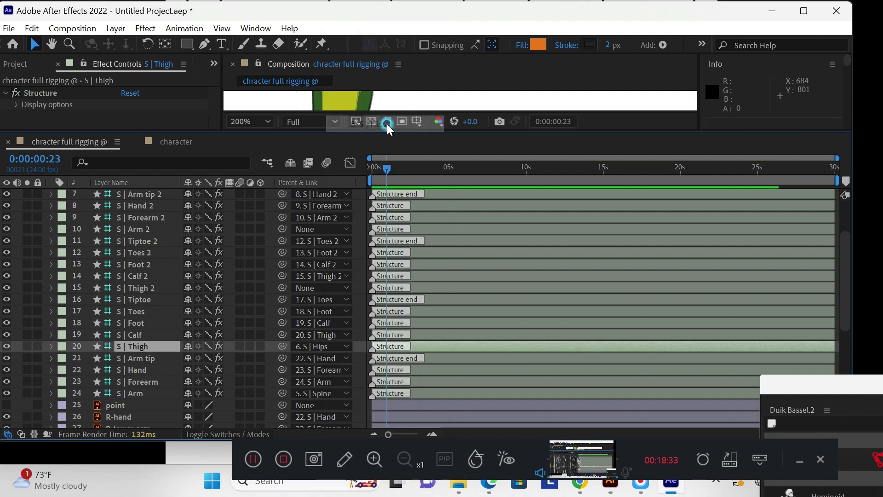
click(147, 289)
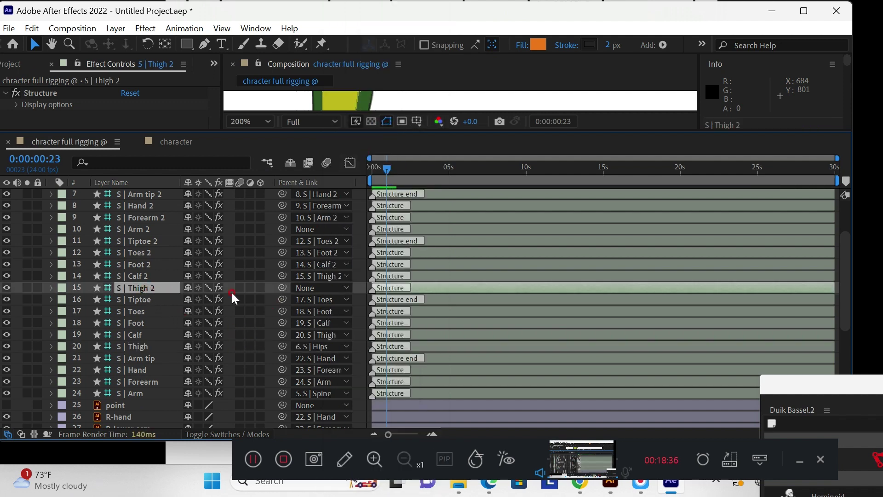
click(347, 288)
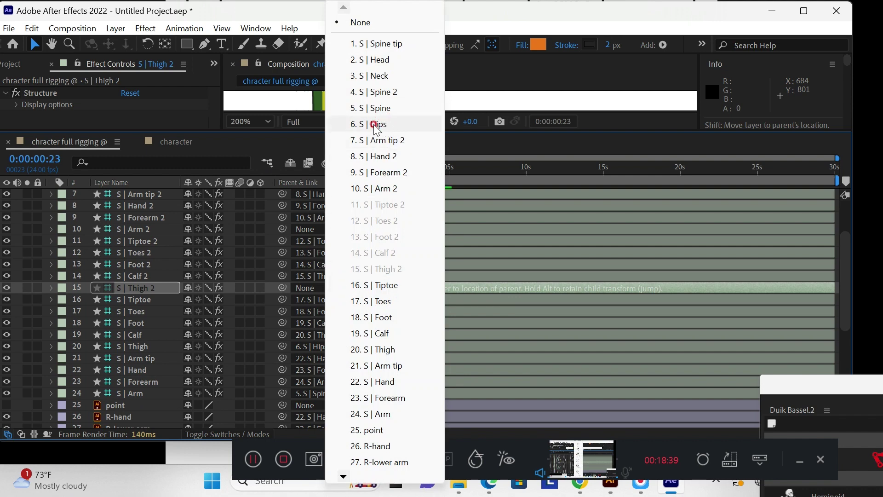
click(376, 125)
Parent the S | Arm 2 structure to the S | Spine 2 structure
click(151, 232)
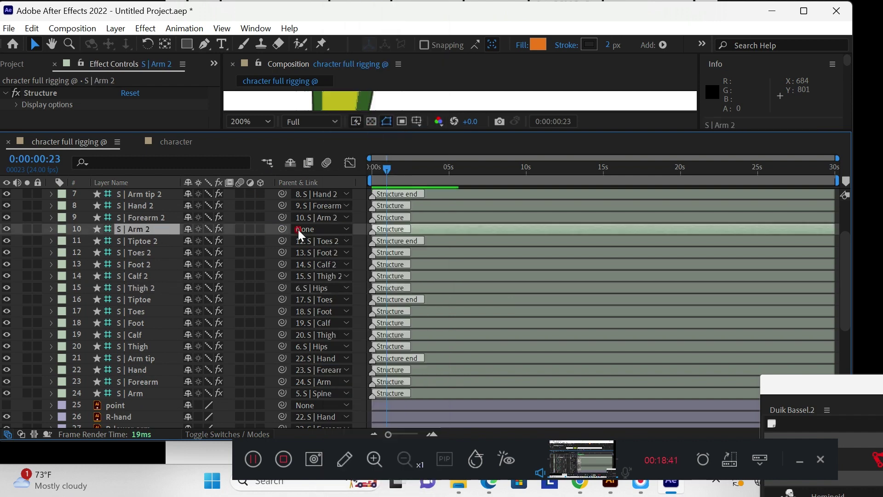
click(347, 229)
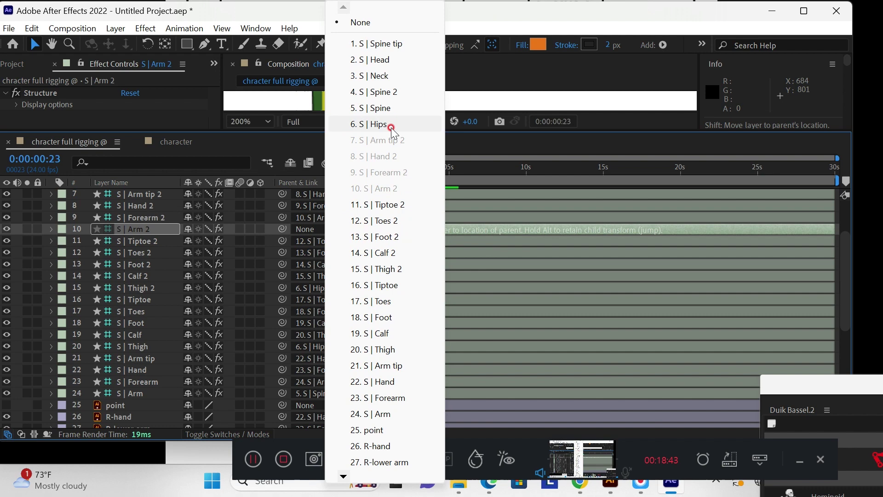
click(387, 92)
scroll(173, 317, up, 3)
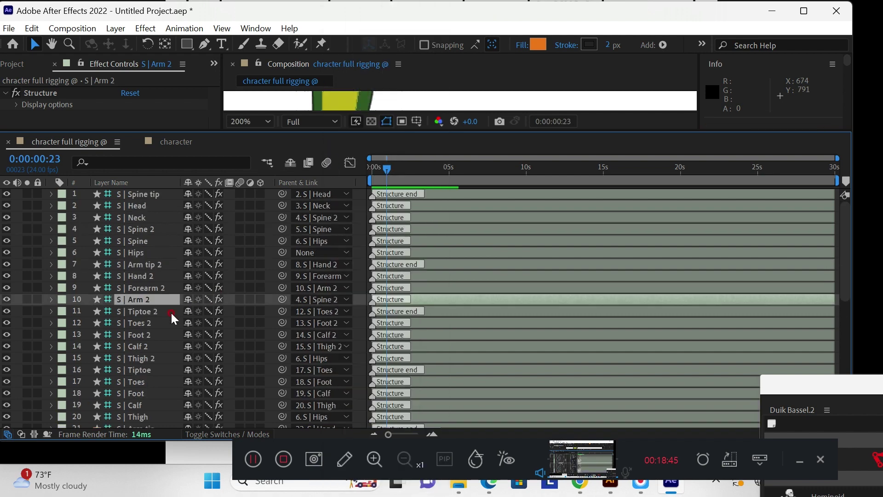
Select all structure layers from S | Spine tip through S | Arm
click(146, 254)
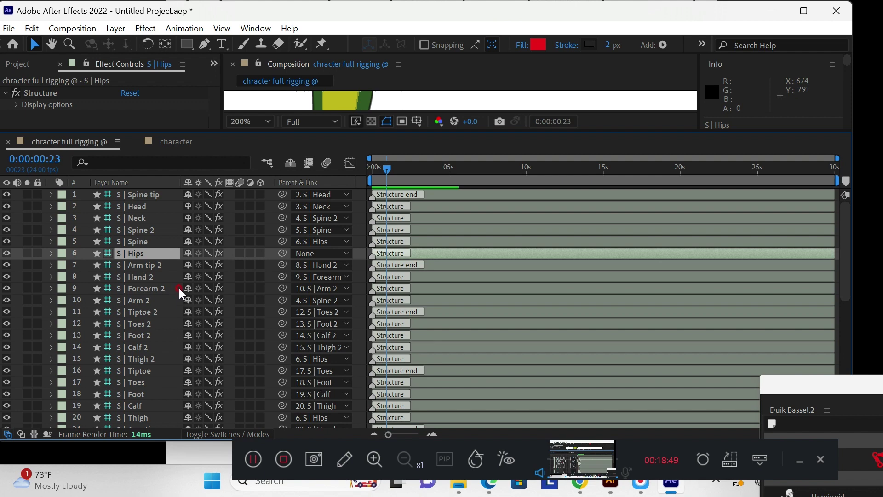
scroll(182, 293, down, 6)
scroll(181, 293, up, 5)
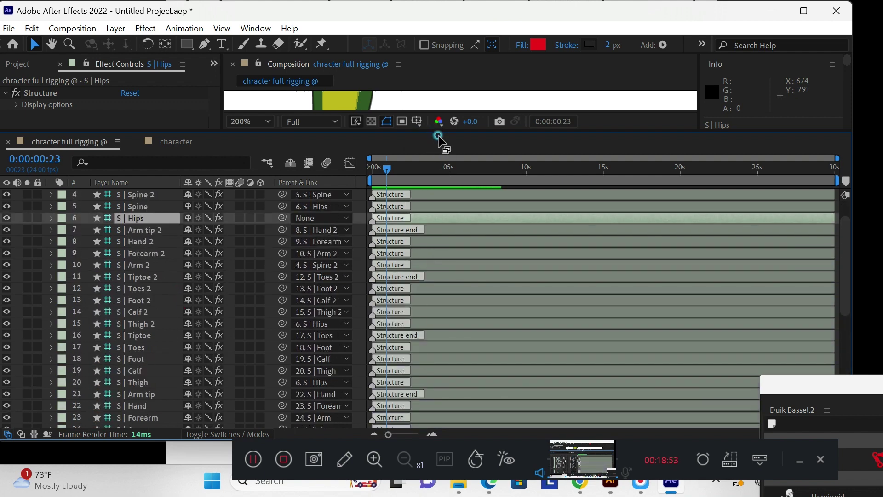
drag(438, 136, 447, 205)
scroll(205, 340, down, 8)
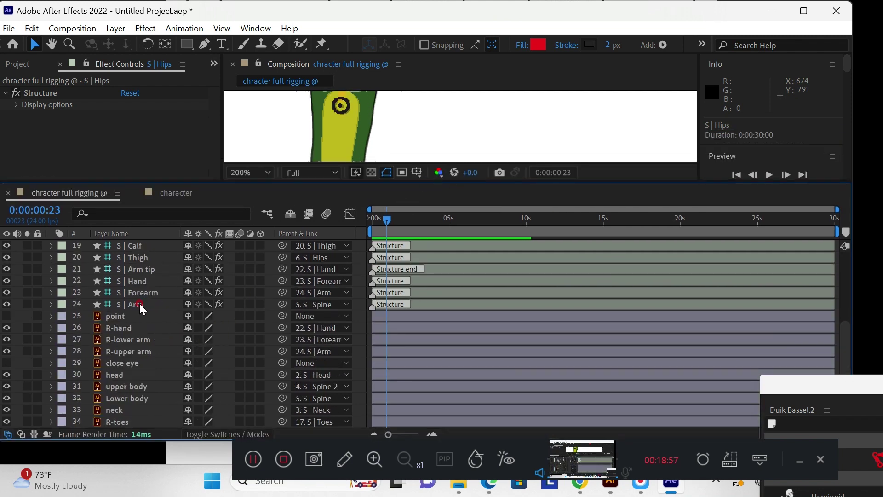
click(141, 305)
scroll(143, 314, up, 10)
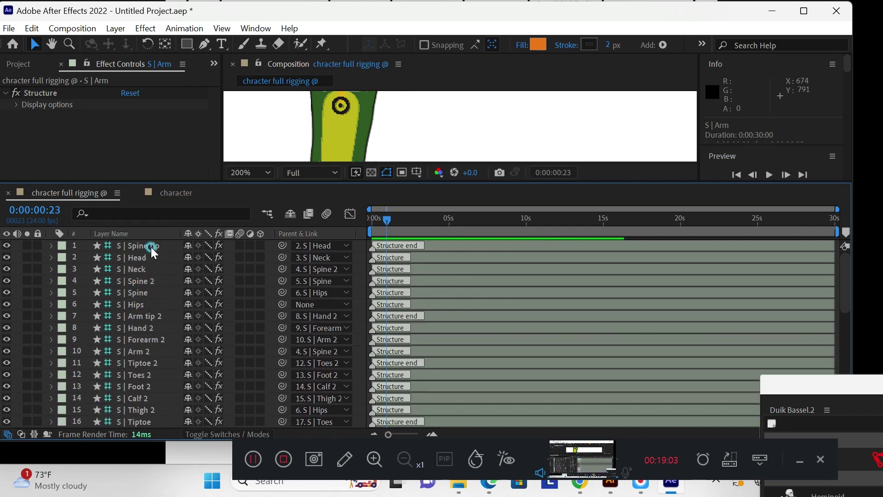
key(ctrl+a)
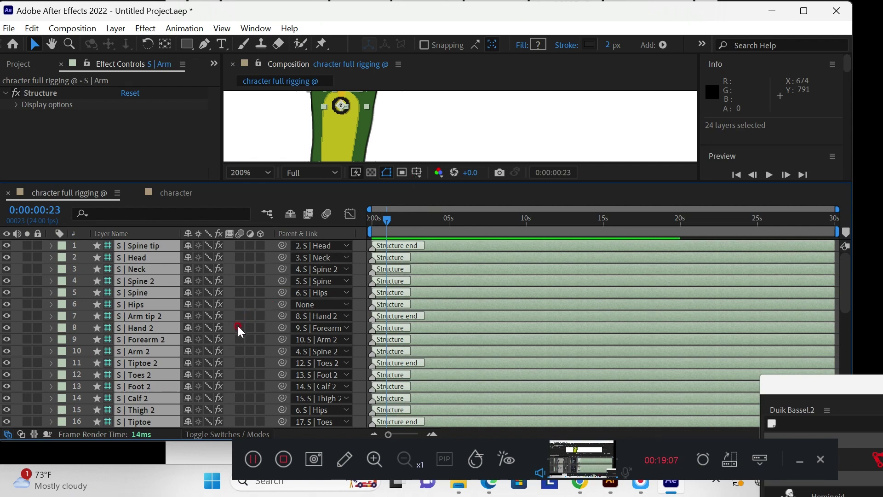
scroll(238, 330, down, 5)
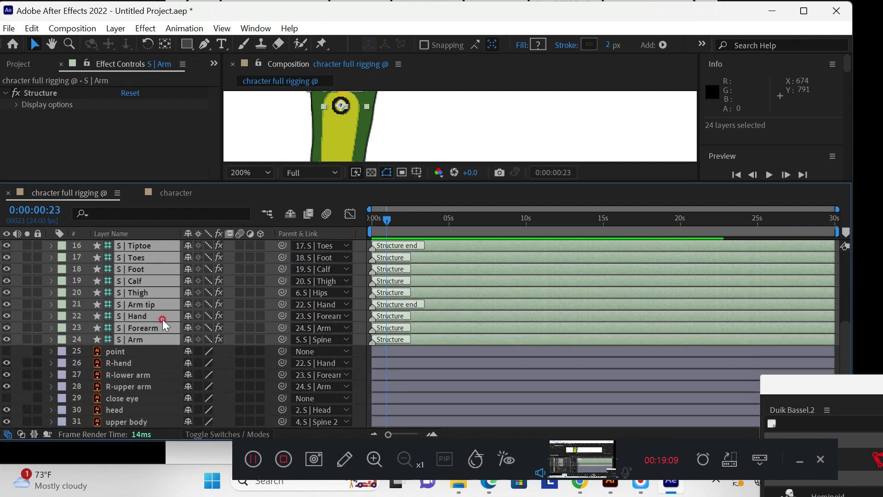
scroll(163, 324, up, 5)
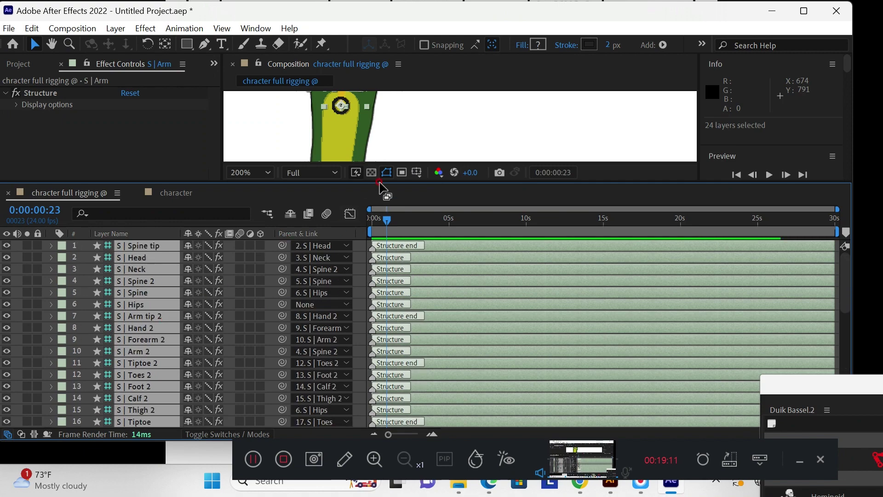
Run Duik's Auto-rig & IK on the selected structures to generate the character's controllers
drag(380, 186, 391, 319)
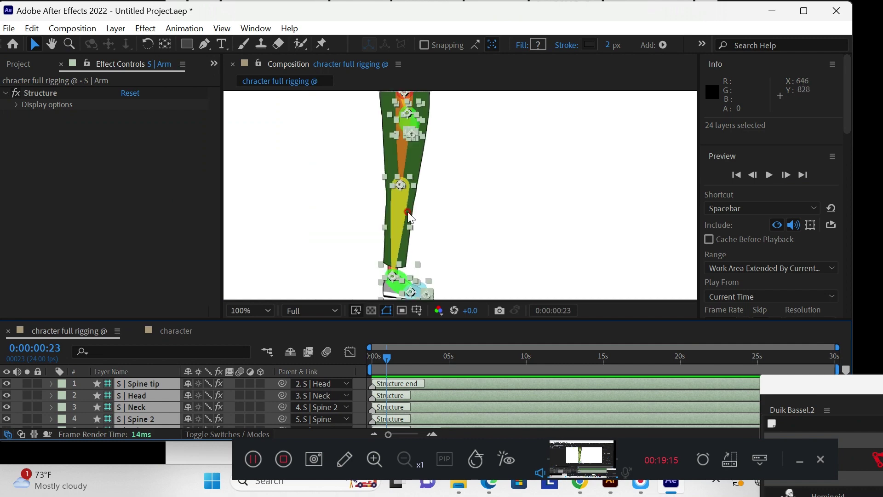
scroll(409, 215, down, 2)
key(h)
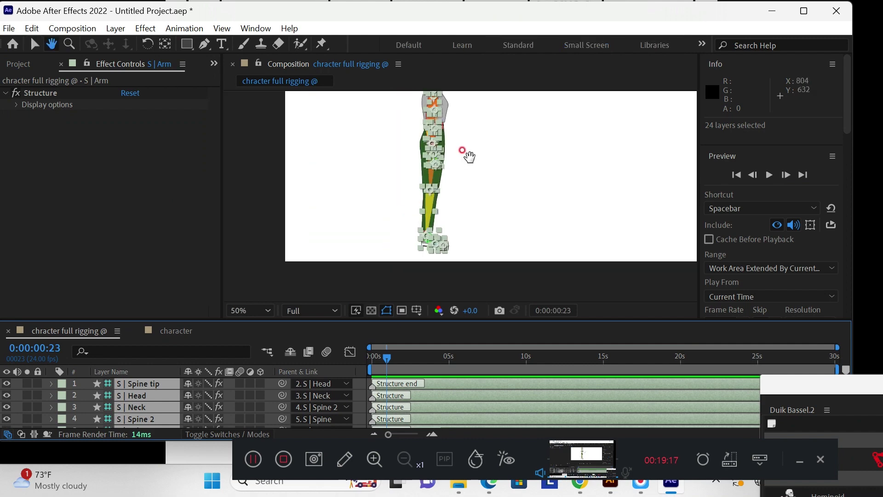
drag(468, 156, 433, 201)
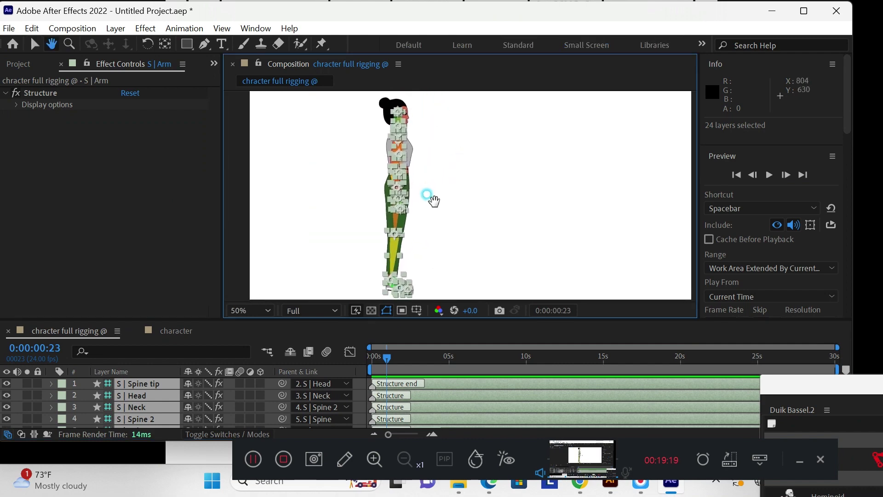
key(v)
drag(778, 381, 668, 75)
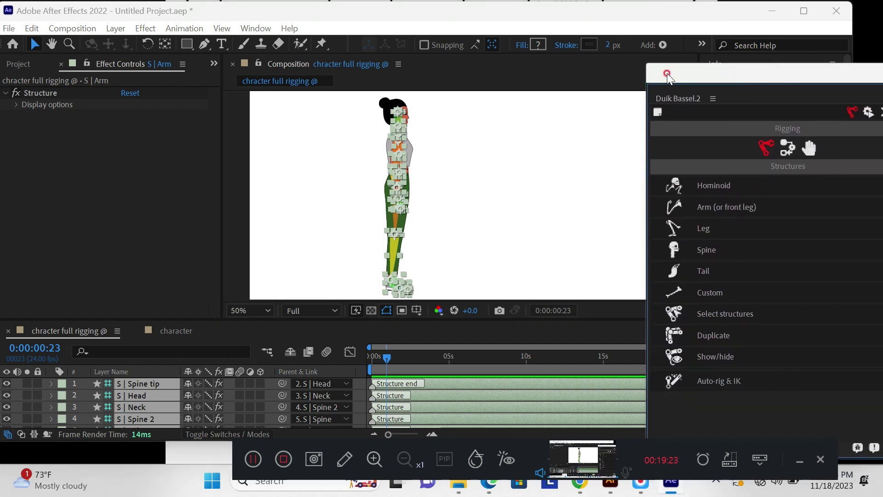
click(707, 330)
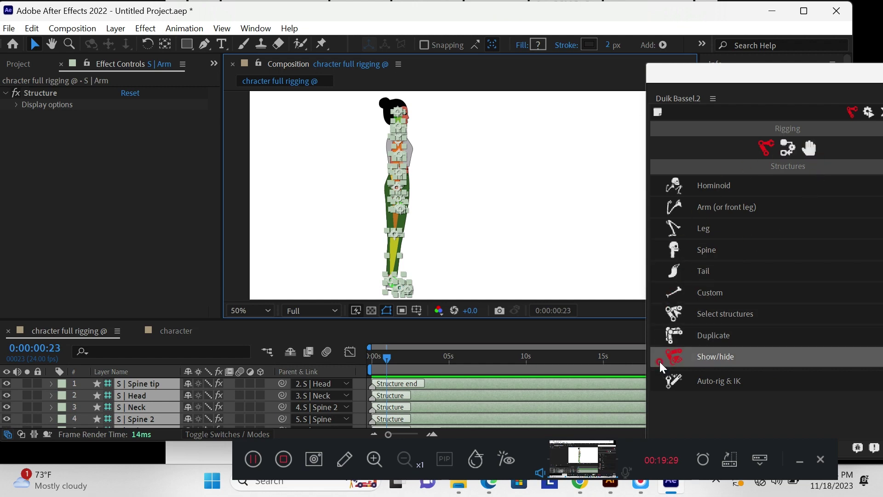
click(785, 149)
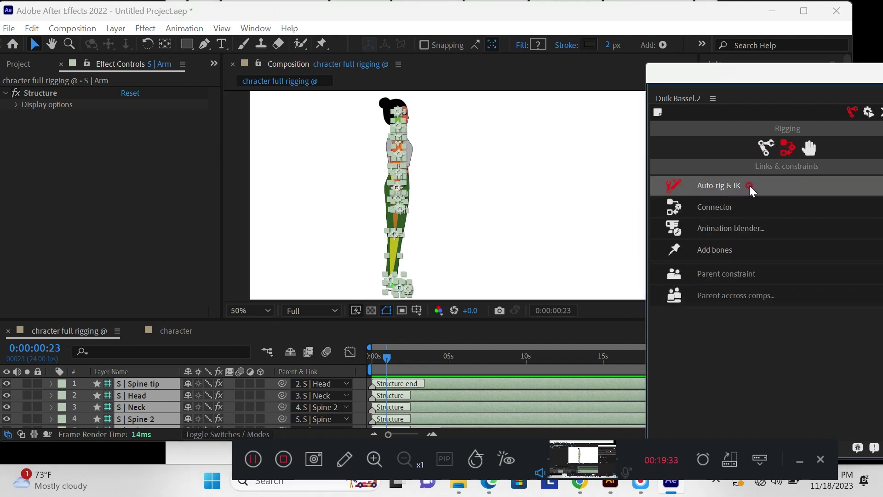
click(716, 186)
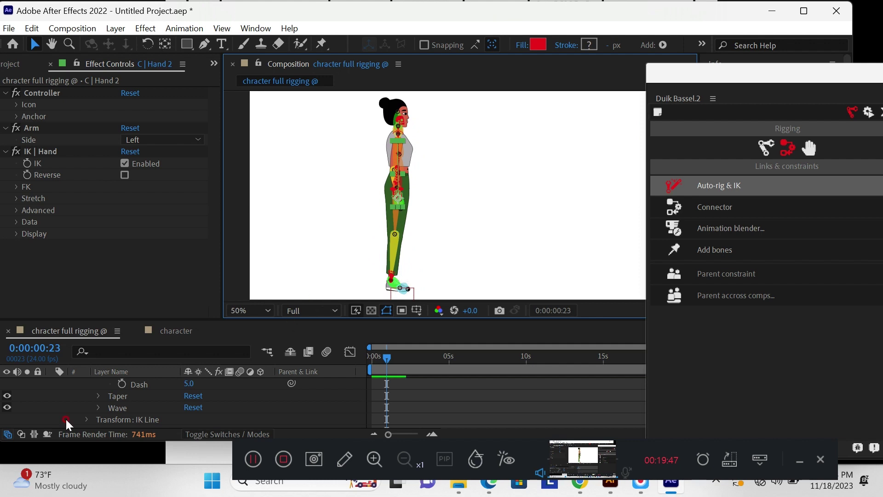
Collapse the expanded properties of the controller layers, including C | Hand 2, C | Hand and C | Spine | Curve
scroll(121, 390, up, 10)
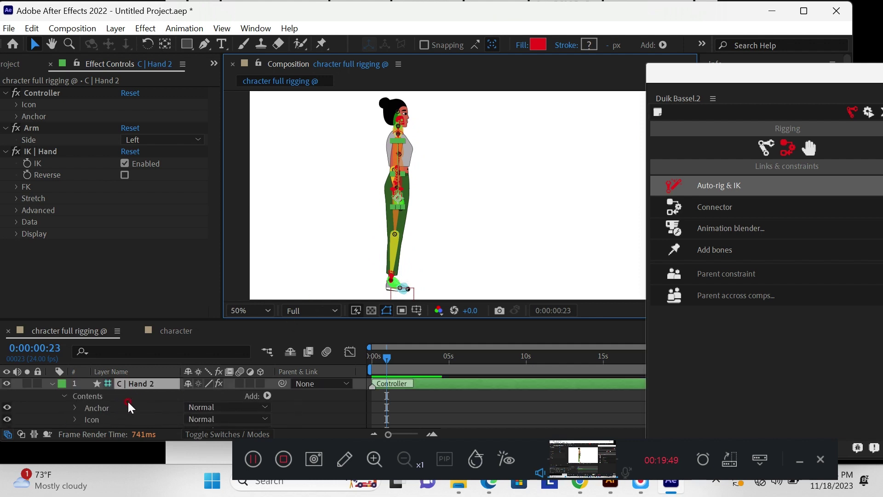
click(53, 384)
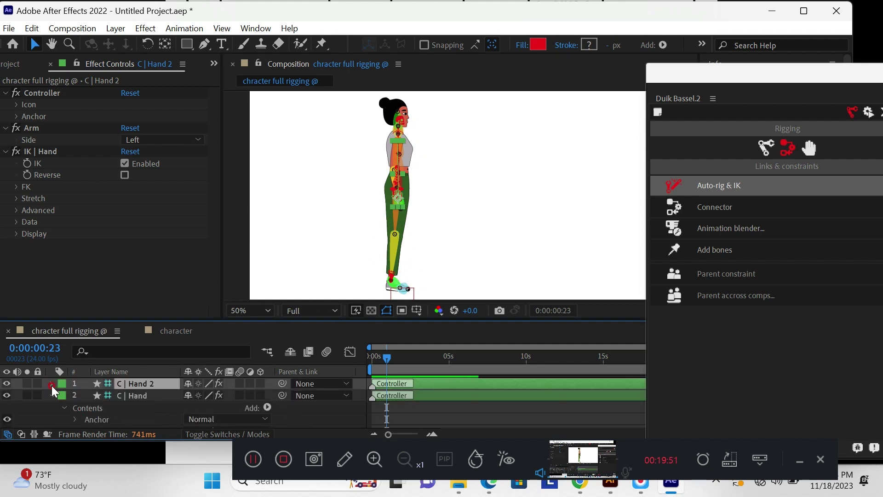
click(53, 396)
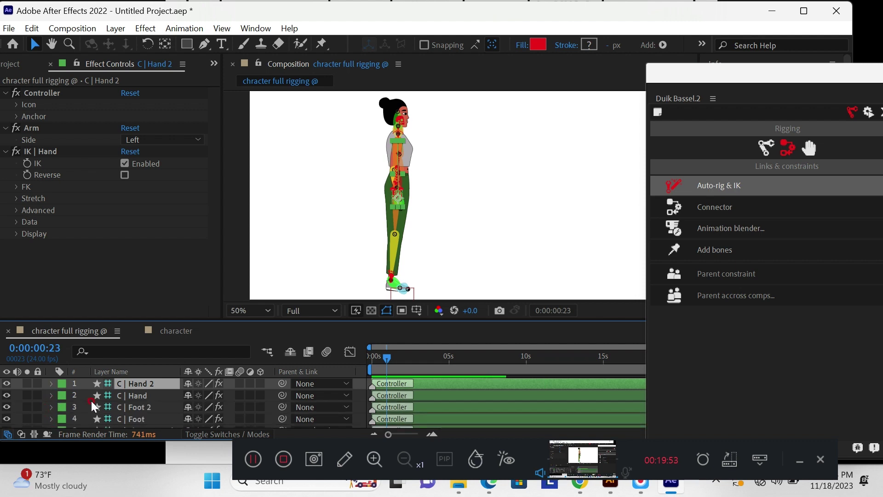
scroll(95, 406, down, 3)
scroll(95, 407, down, 5)
scroll(49, 409, up, 3)
scroll(49, 417, down, 3)
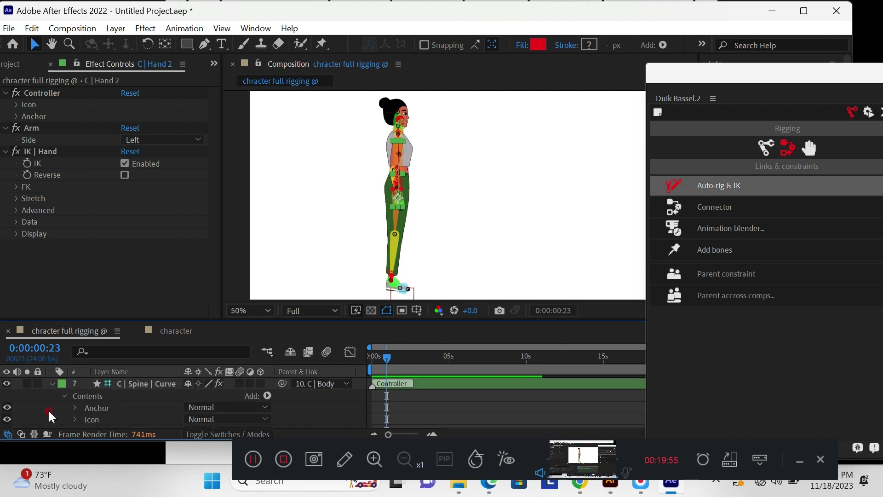
click(53, 385)
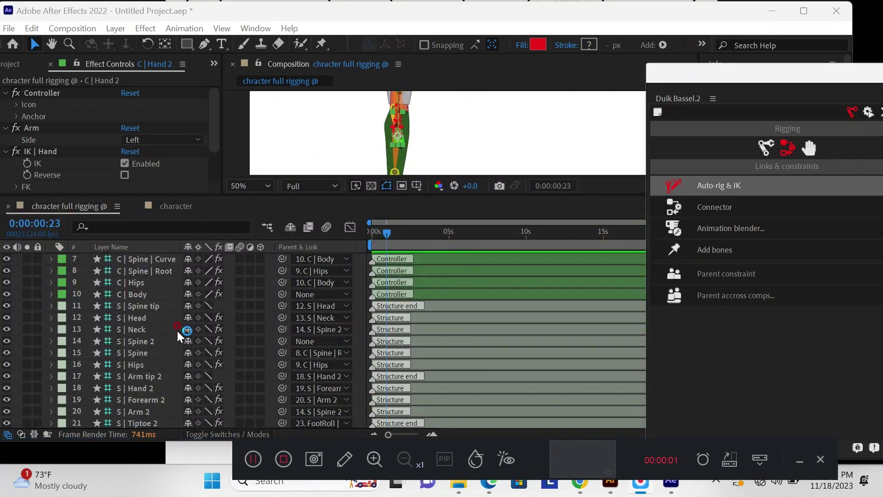
Enlarge the timeline and unlock the locked FootRoll layers: Toes 2, Foot 2, Toes and Foot
click(108, 306)
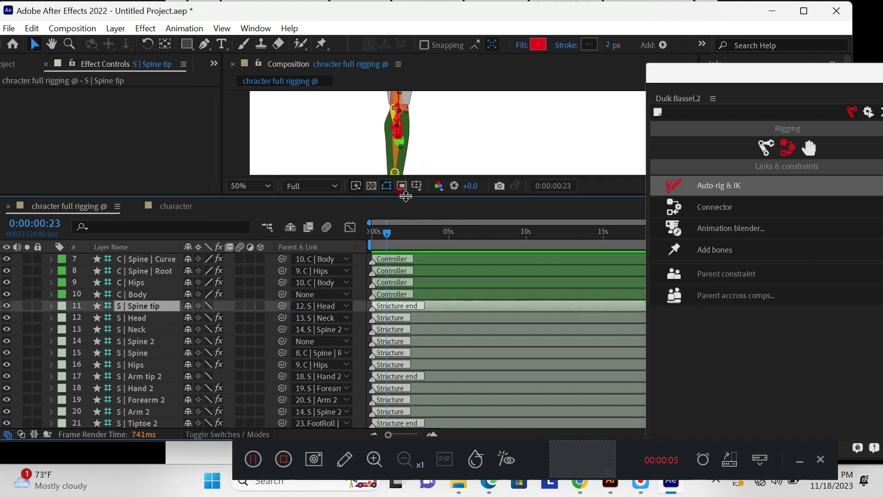
drag(404, 197, 414, 284)
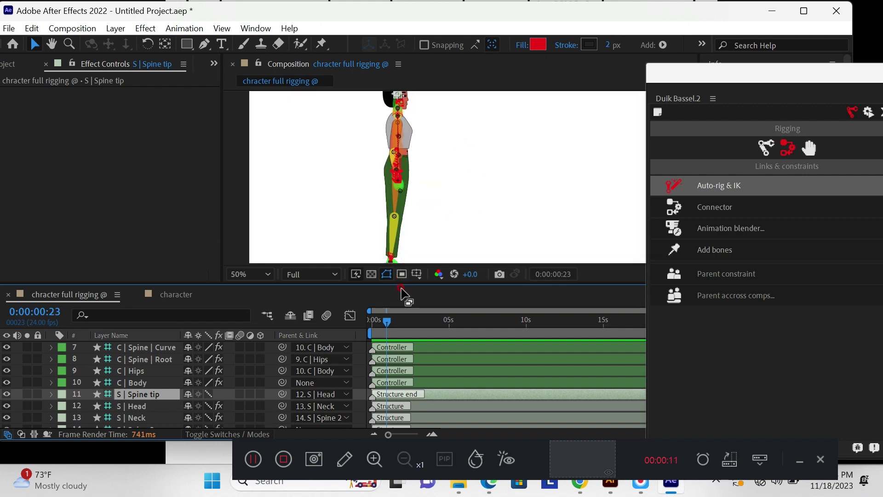
drag(405, 290, 400, 172)
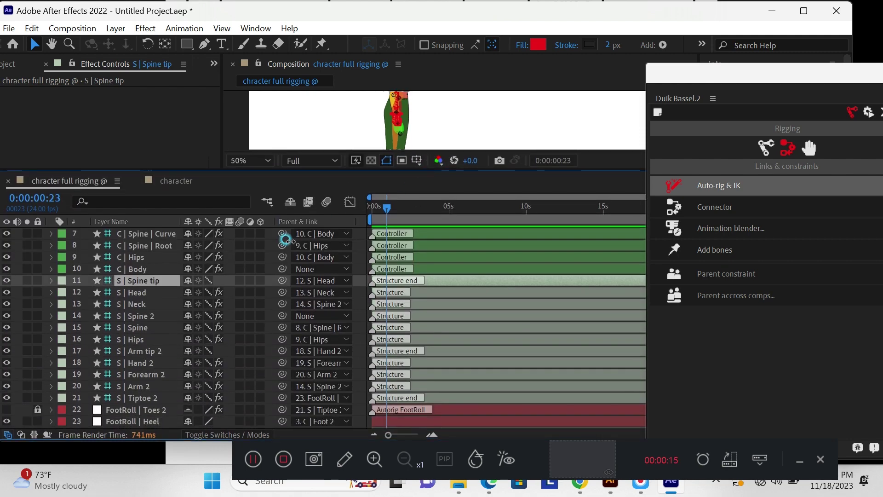
scroll(81, 325, down, 3)
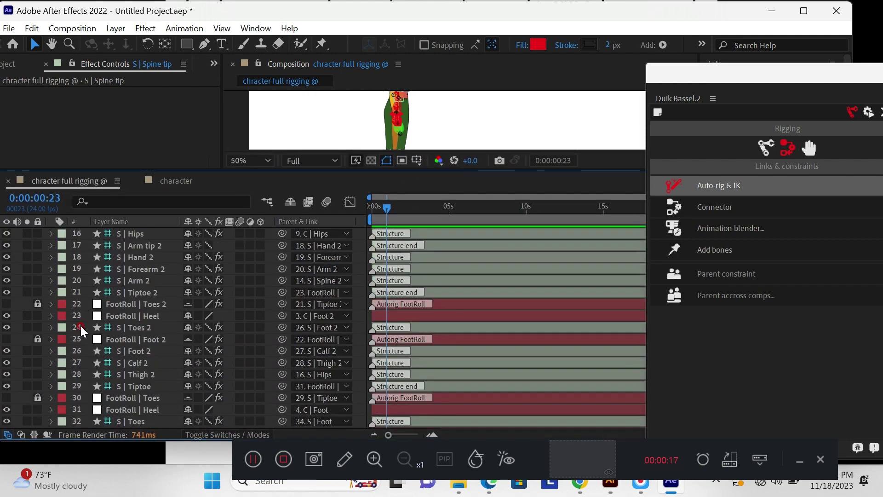
click(37, 303)
click(36, 339)
scroll(37, 368, down, 2)
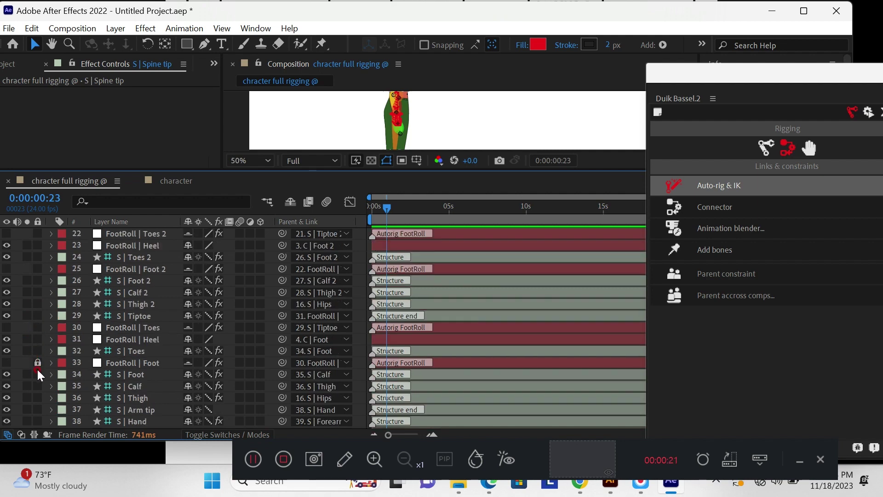
click(38, 362)
scroll(35, 366, down, 8)
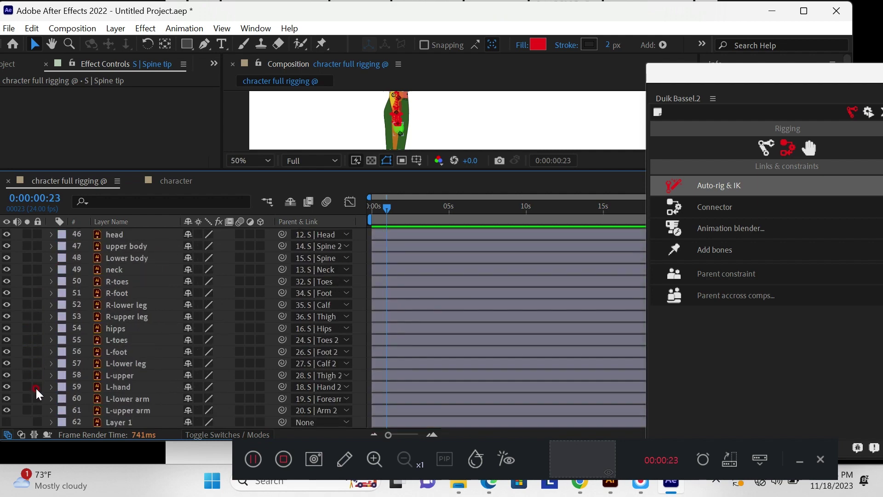
Mark all layers from S | Spine tip through Layer 1 as shy and hide them, keeping only the controllers listed
scroll(92, 375, up, 11)
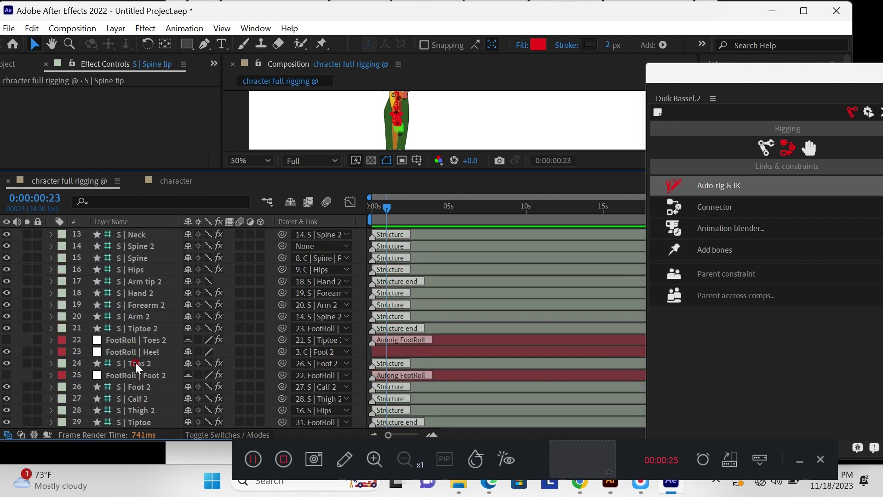
scroll(135, 363, up, 4)
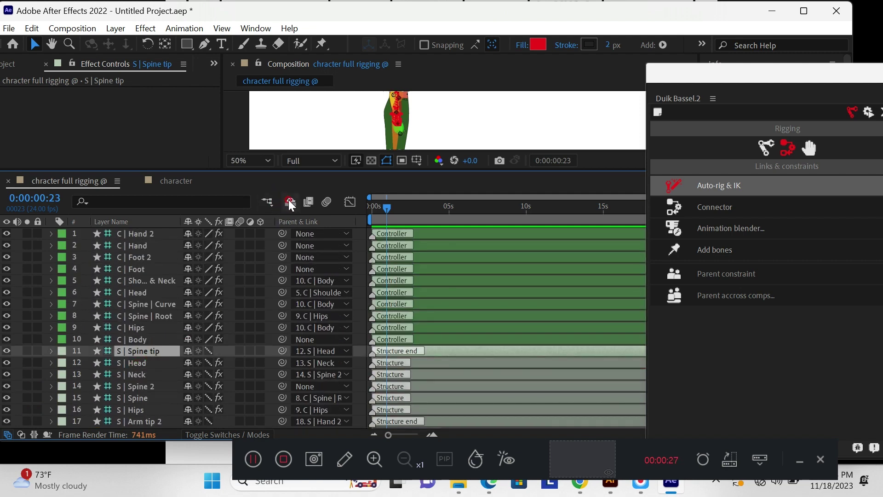
click(290, 201)
scroll(132, 351, down, 15)
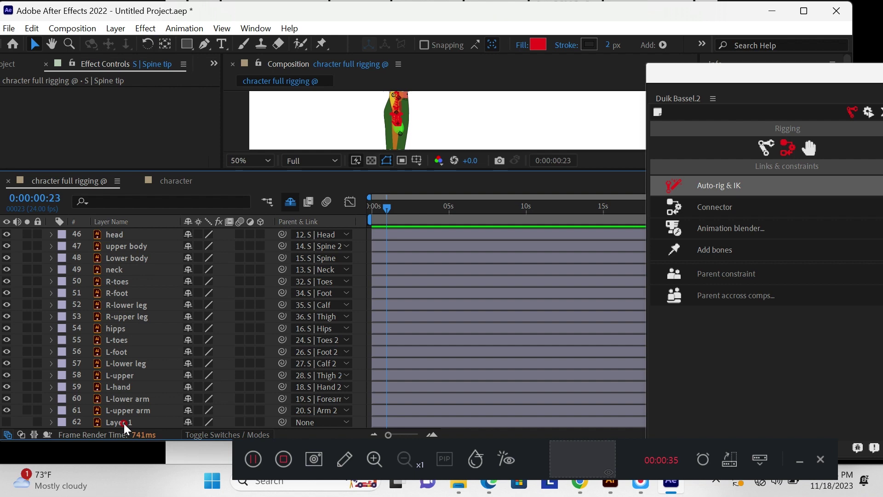
shift+click(123, 423)
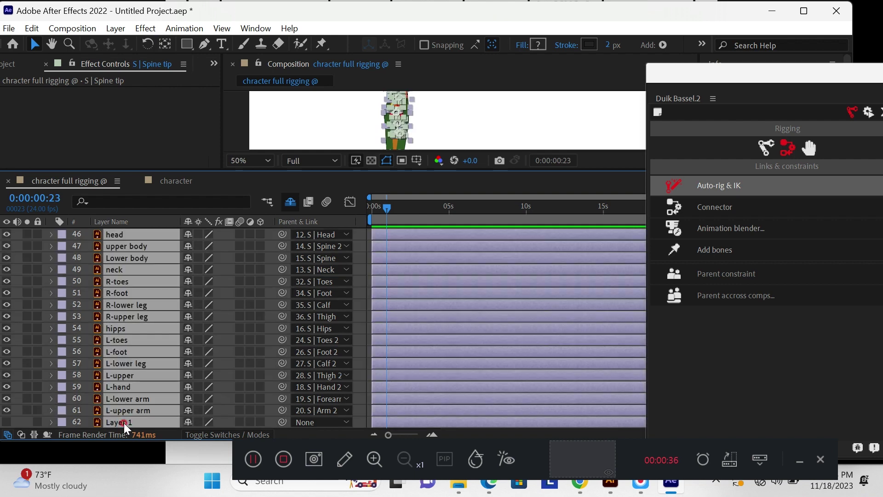
click(187, 245)
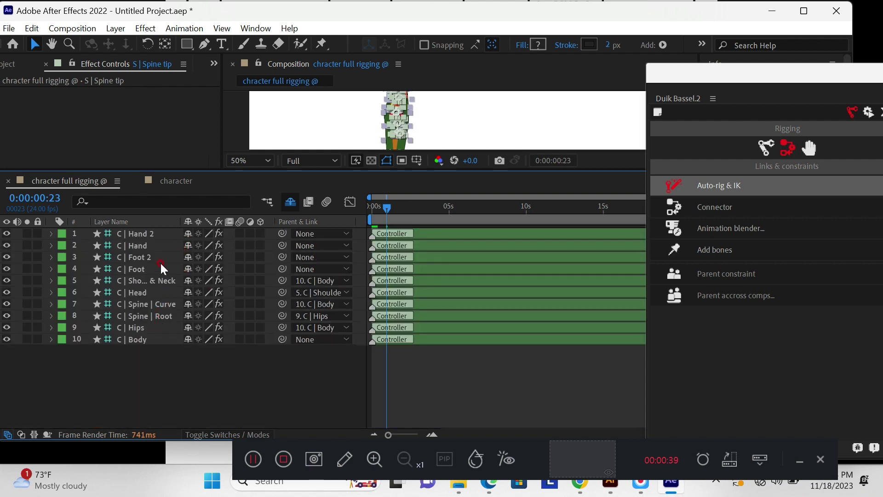
click(189, 396)
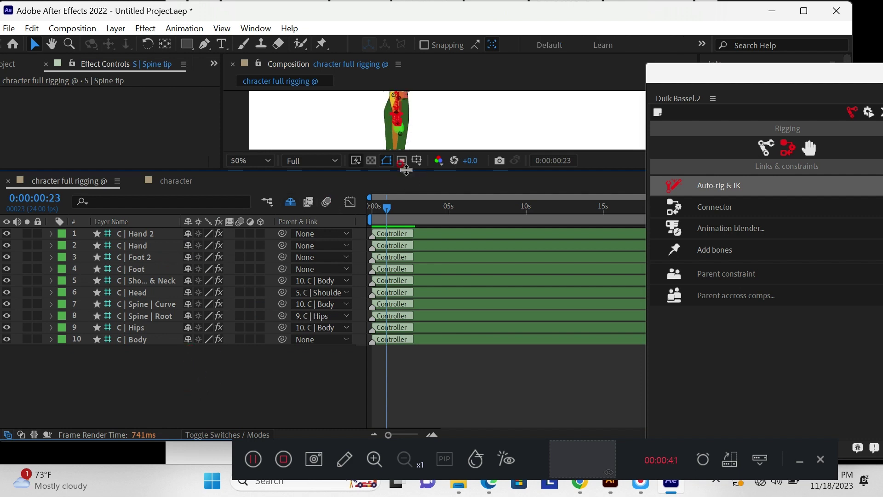
Enlarge the composition view and move the C | Hand 2 controller forward and up to raise the arm in front of the chest
drag(397, 170, 401, 248)
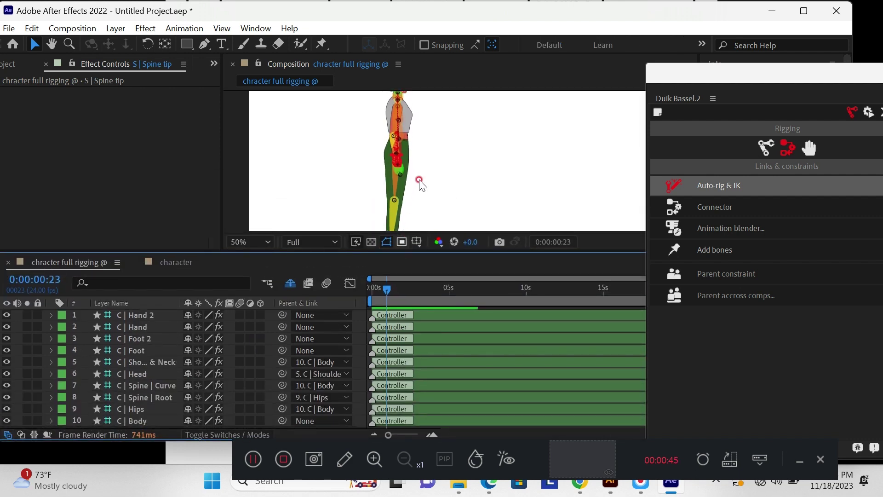
scroll(423, 169, down, 2)
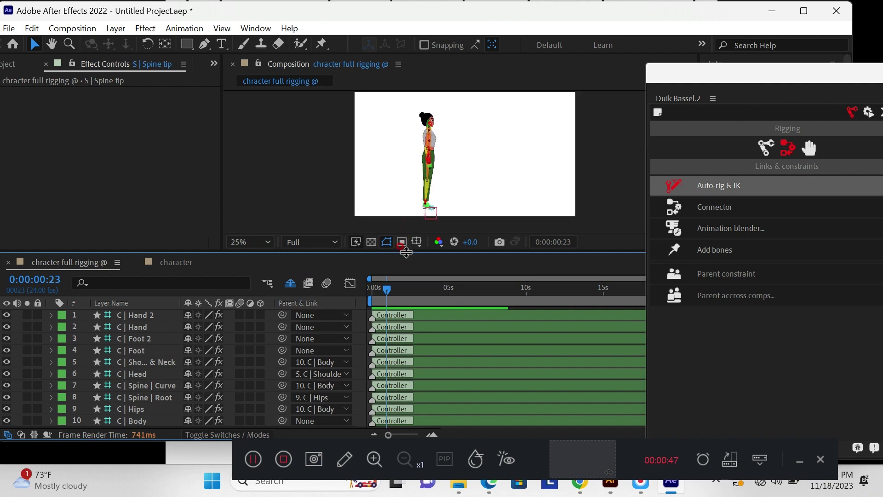
drag(405, 251, 403, 296)
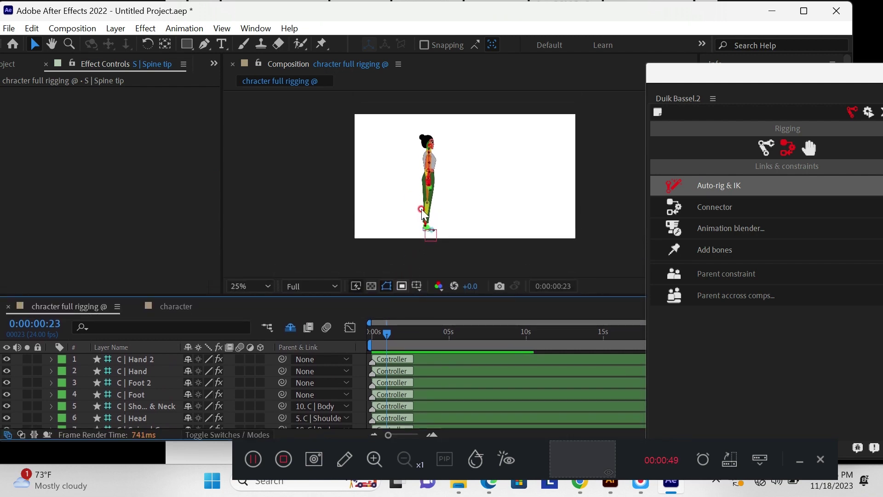
scroll(424, 207, up, 2)
click(422, 201)
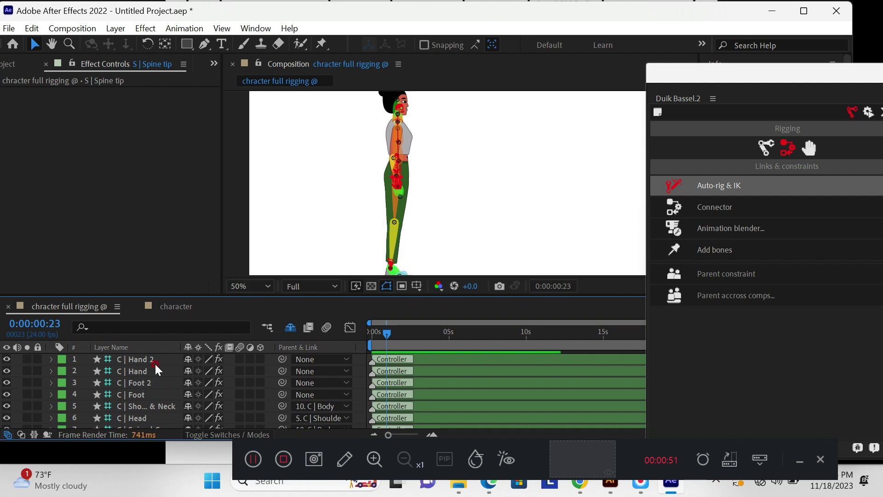
scroll(117, 380, down, 2)
scroll(129, 377, up, 2)
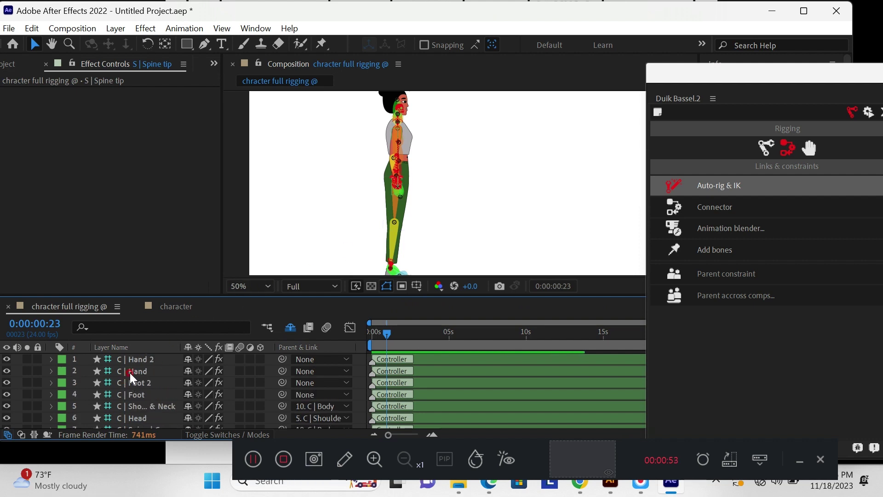
click(153, 360)
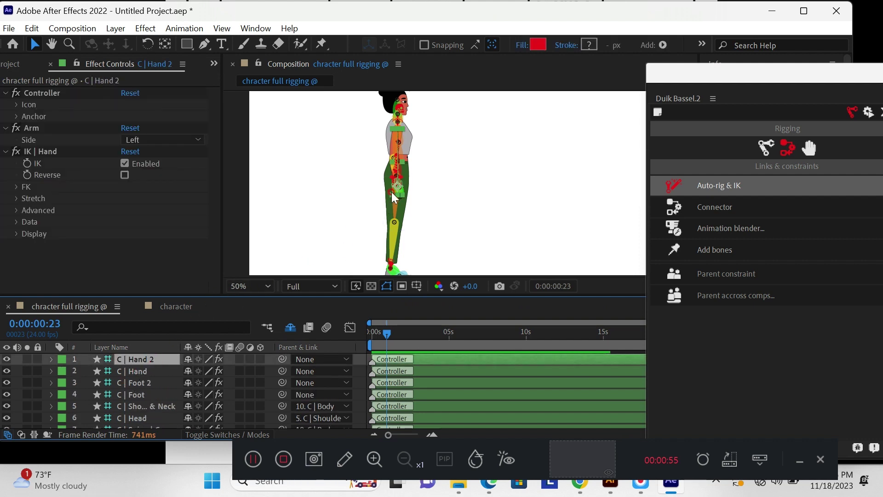
drag(397, 186, 452, 133)
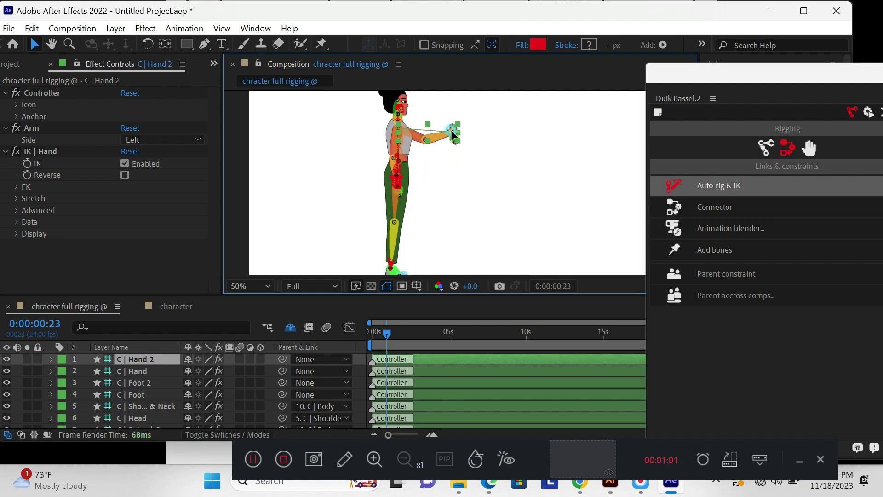
Hide the structures in the composition with Duik's Show/hide structures command
click(718, 309)
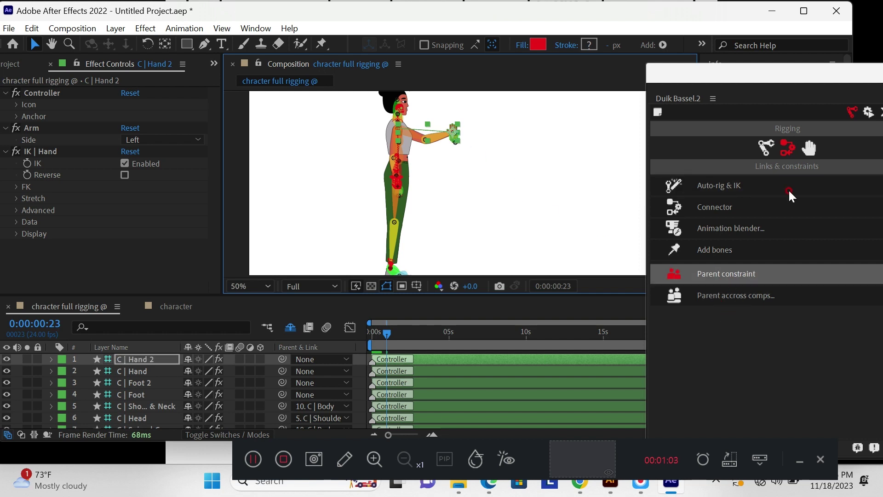
drag(751, 72, 711, 35)
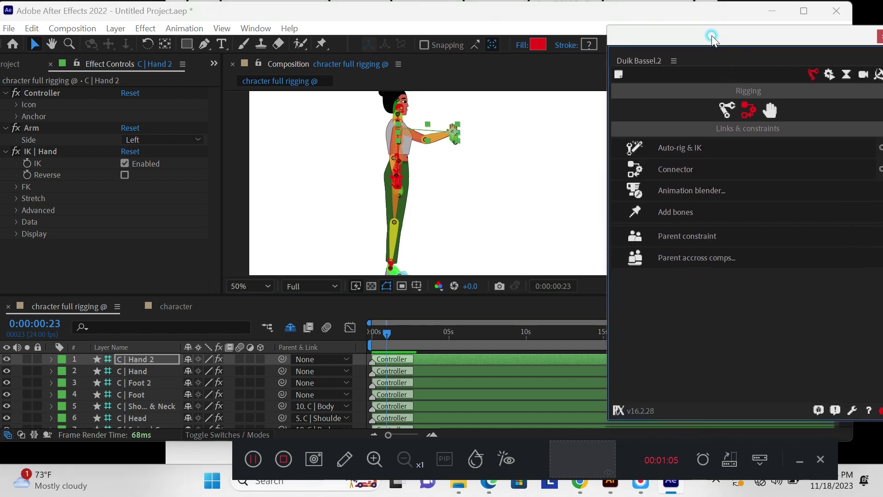
click(725, 109)
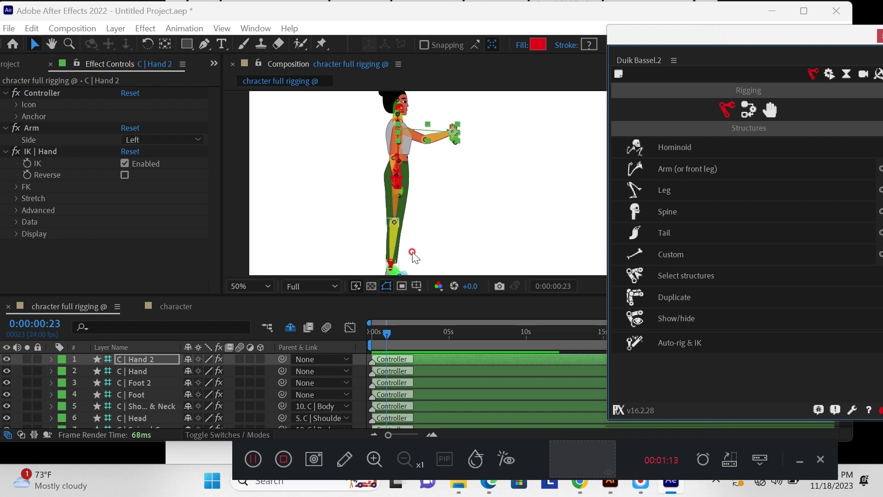
click(670, 318)
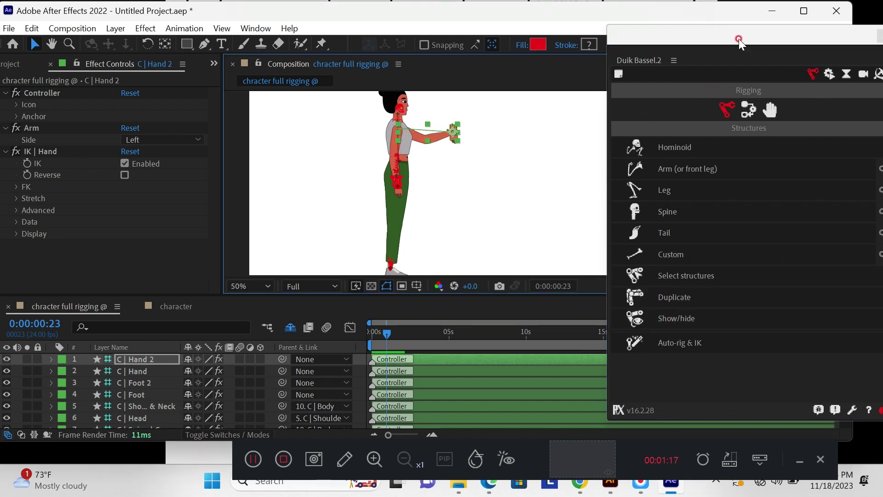
drag(738, 38, 809, 66)
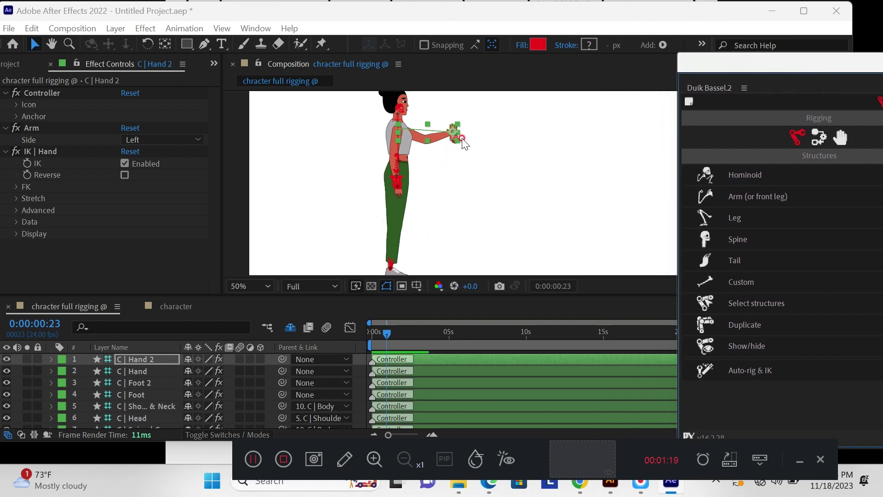
Set the C | Hand 2 controller's rotation to -94° and pull the hand further forward from the body
ctrl+click(155, 371)
key(r)
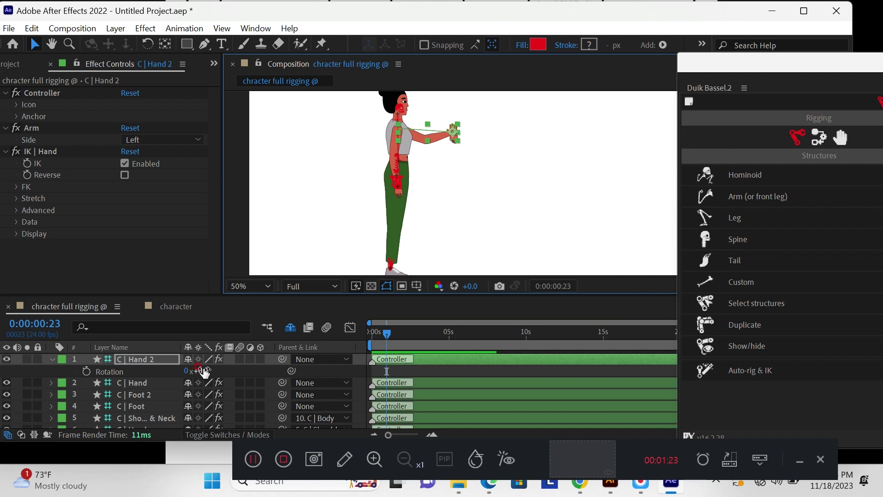
drag(185, 371, 138, 371)
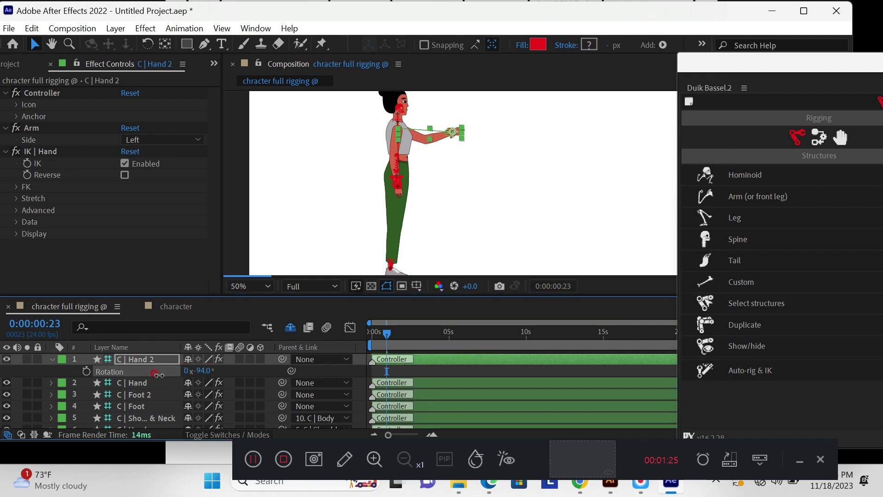
mouse_move(454, 134)
mouse_down()
mouse_move(445, 132)
mouse_move(469, 139)
mouse_up()
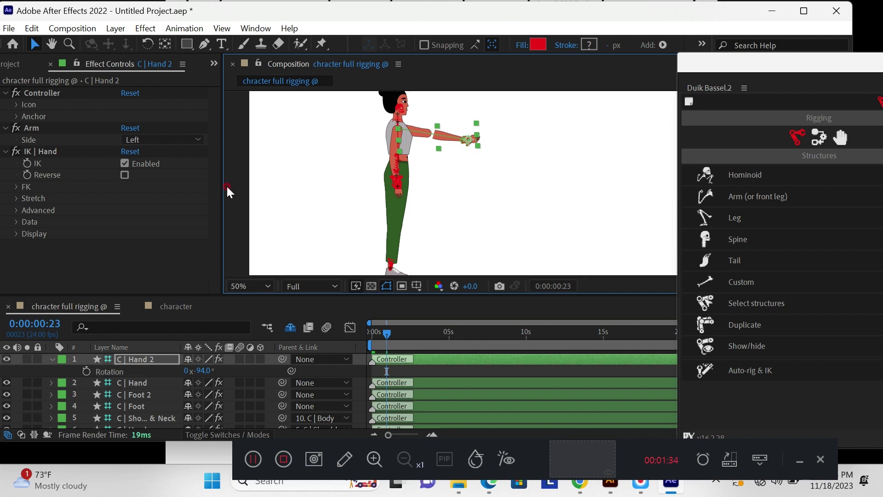
Turn off Auto-Stretch in C | Hand 2's IK settings and move the hand back toward the body, bending the elbow
click(17, 199)
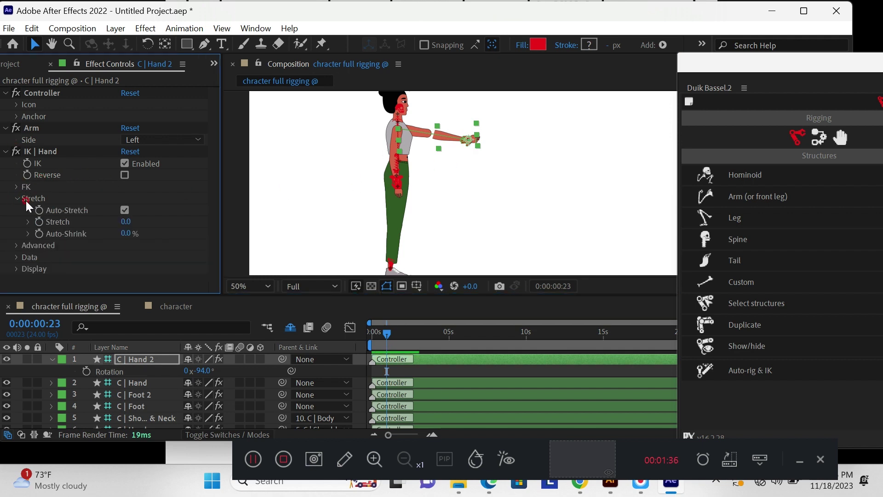
click(125, 210)
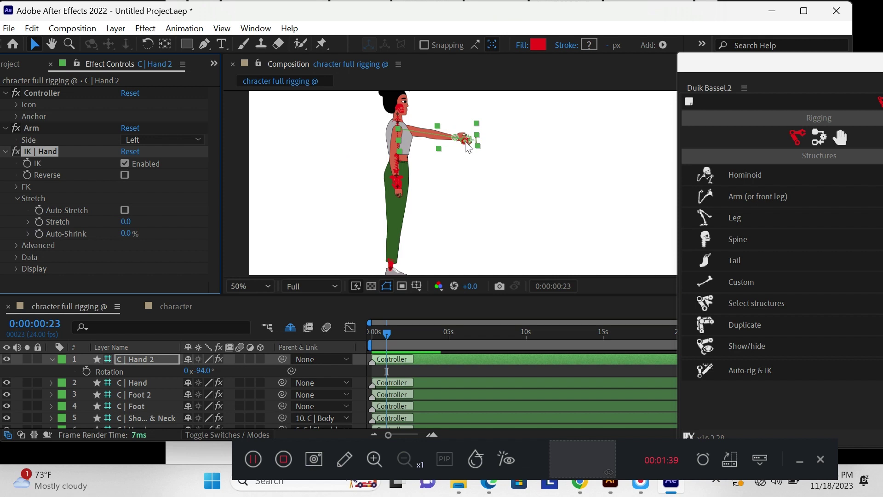
drag(469, 143, 444, 130)
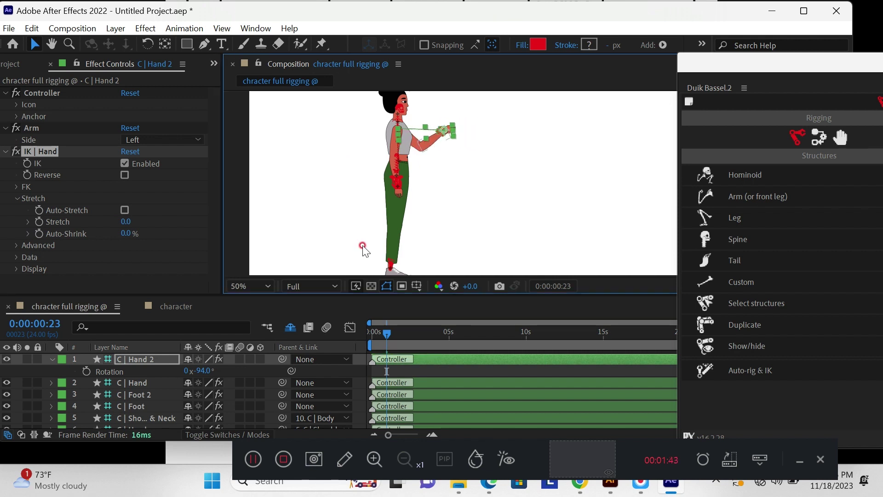
Pull the C | Hand controller out behind the body and turn off Auto-Stretch in its IK settings
click(138, 384)
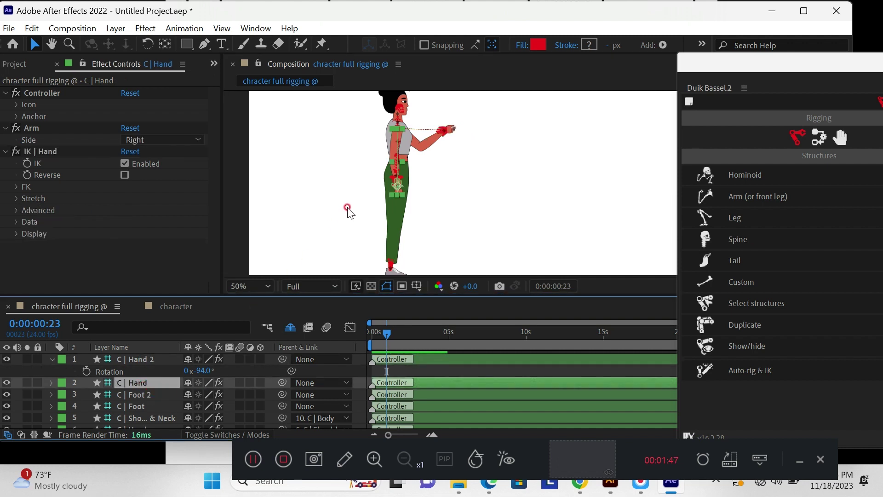
click(253, 459)
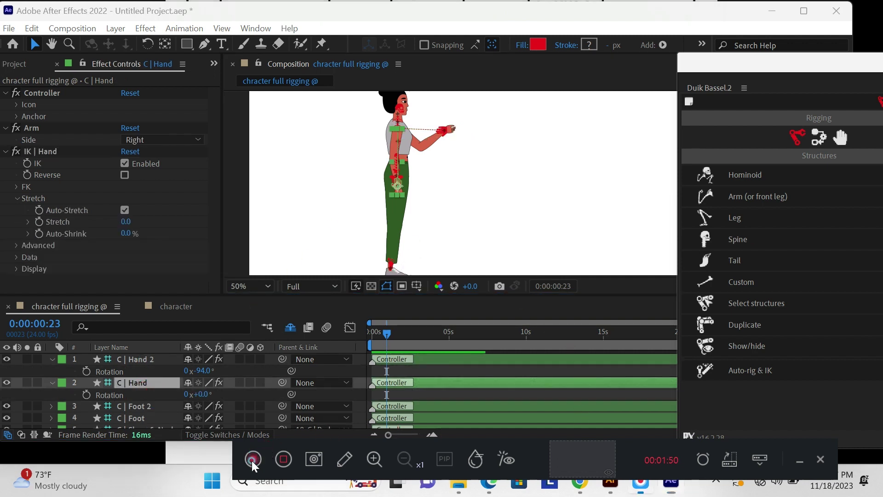
click(253, 459)
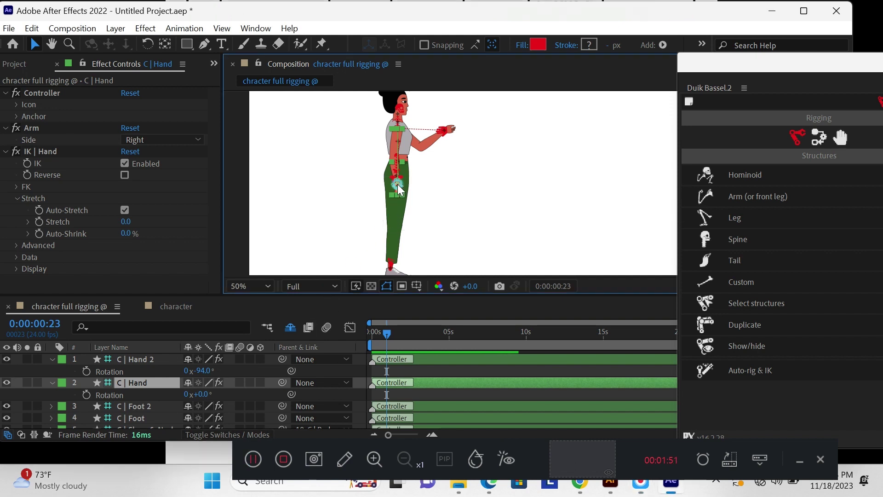
drag(389, 172, 331, 163)
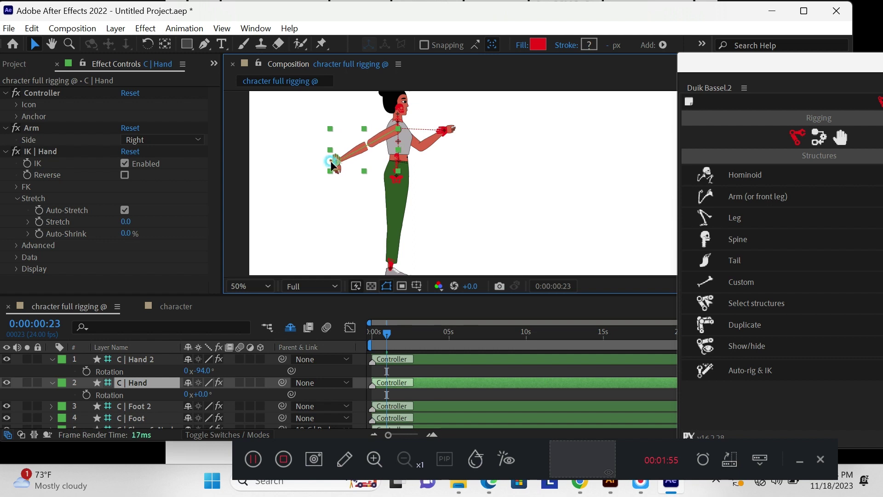
click(124, 210)
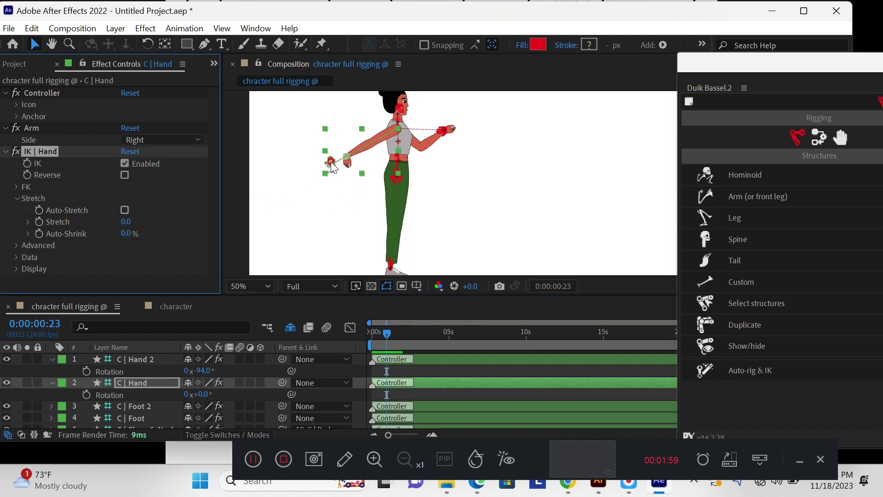
Move the C | Hand controller closer to the body and up, leaving the elbow slightly bent behind the torso
drag(333, 168, 364, 152)
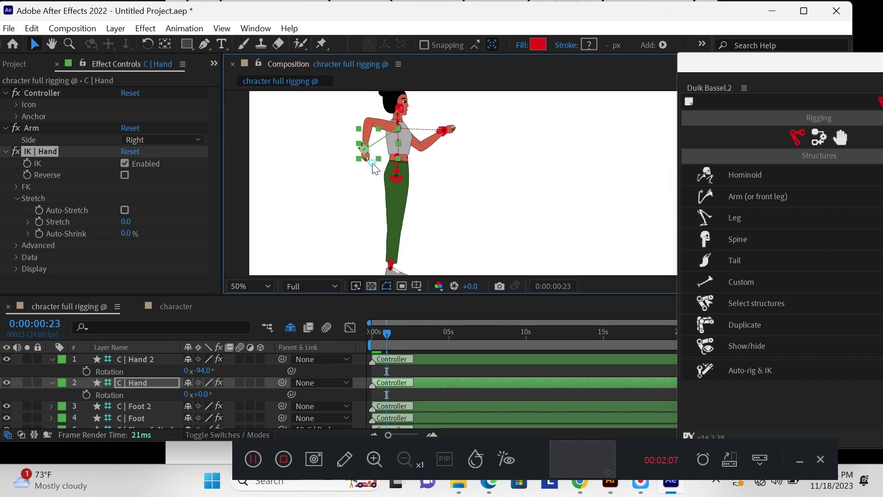
click(232, 390)
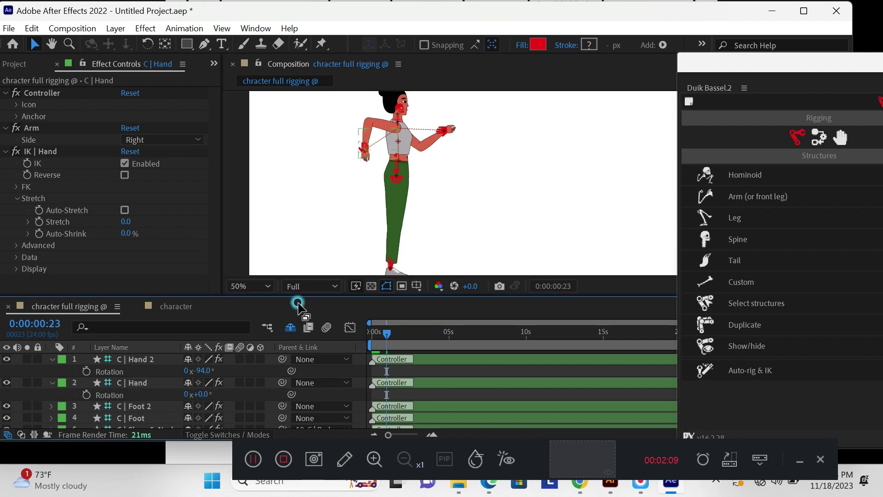
click(363, 150)
drag(363, 149, 337, 148)
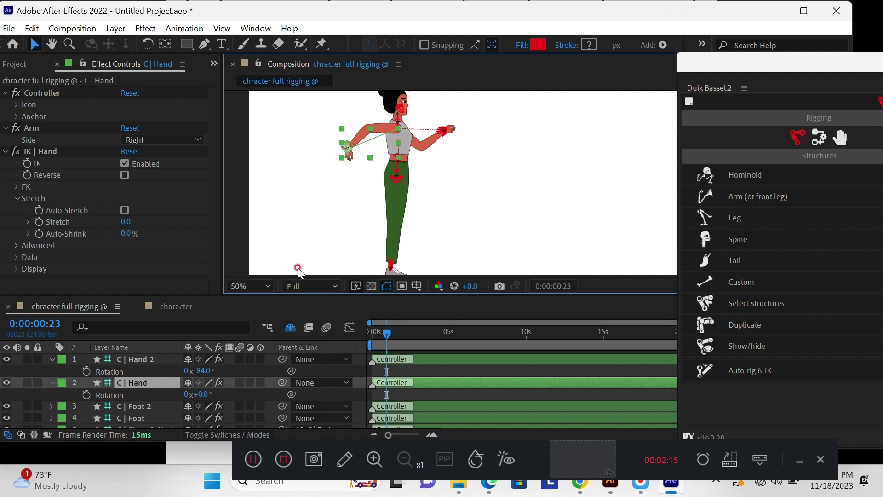
Move the C | Foot 2 controller forward and up to lift the leg, and turn off Auto-Stretch in its IK settings
click(139, 406)
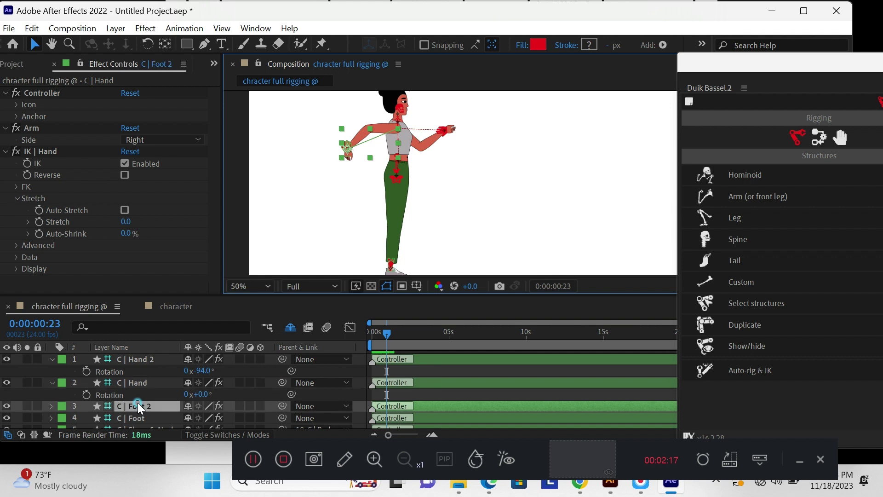
drag(391, 269, 463, 219)
click(424, 234)
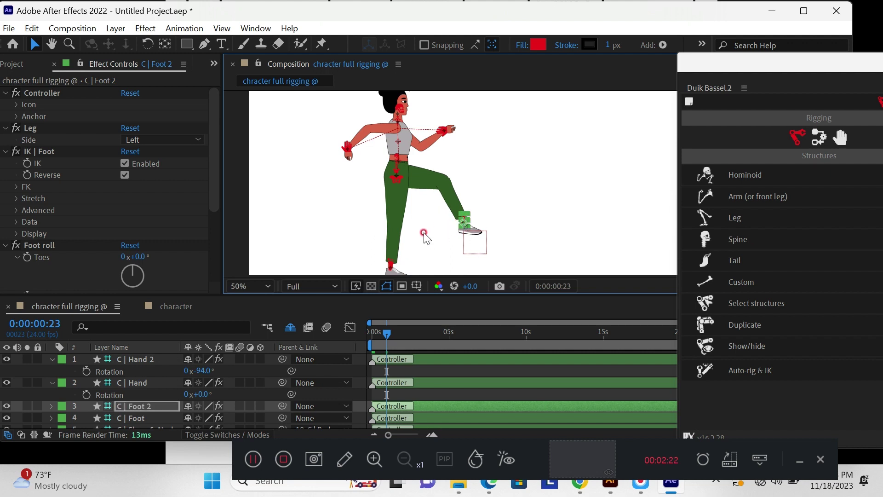
click(16, 198)
click(124, 210)
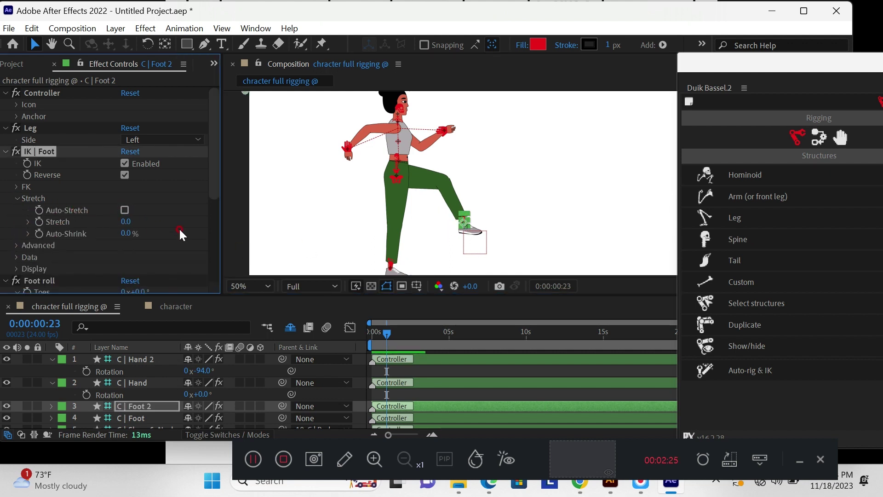
Move the C | Foot controller back and up behind the body, and turn off Auto-Stretch in its IK settings
click(389, 269)
drag(390, 266, 316, 210)
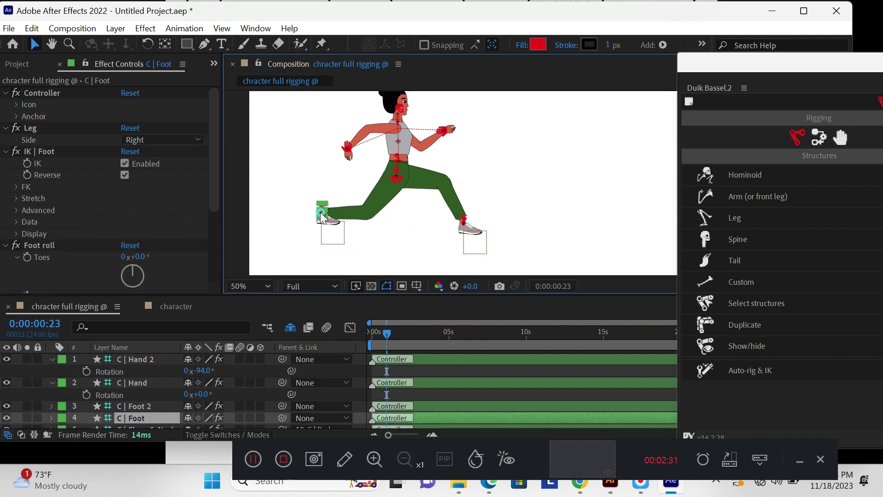
scroll(128, 405, down, 3)
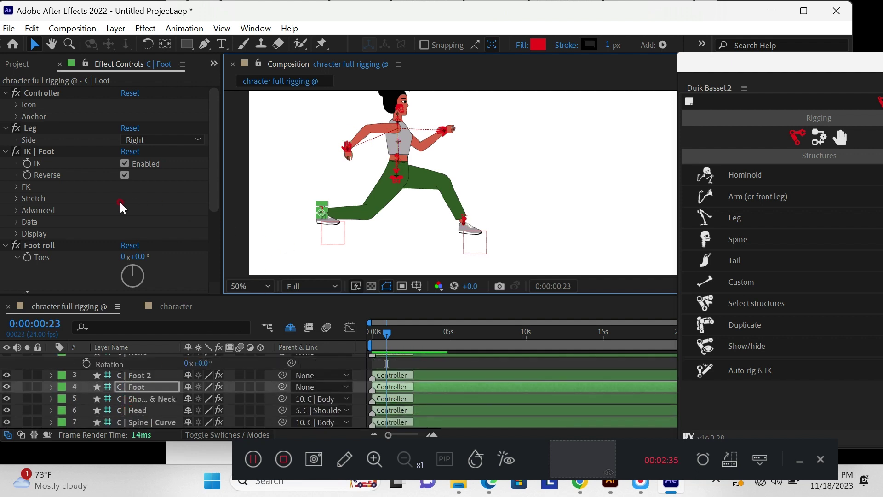
click(15, 199)
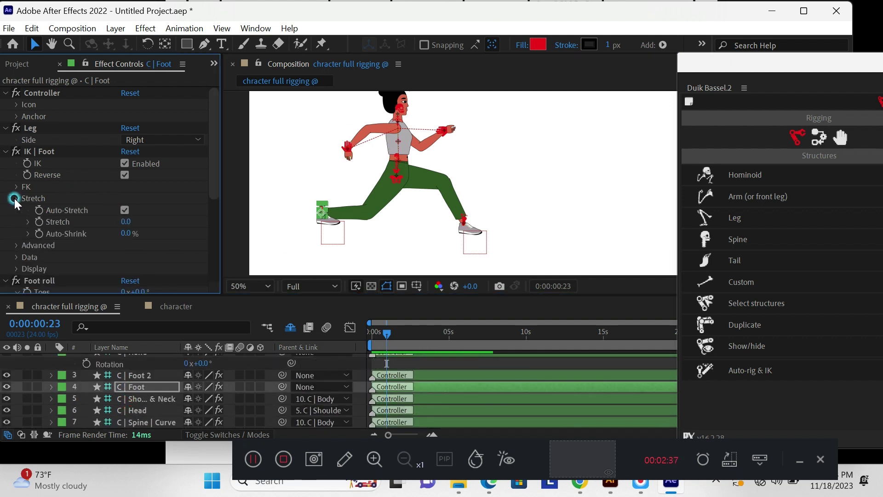
click(121, 211)
Set the C | Foot controller's rotation to 91° so the rear foot's toes point down
click(177, 374)
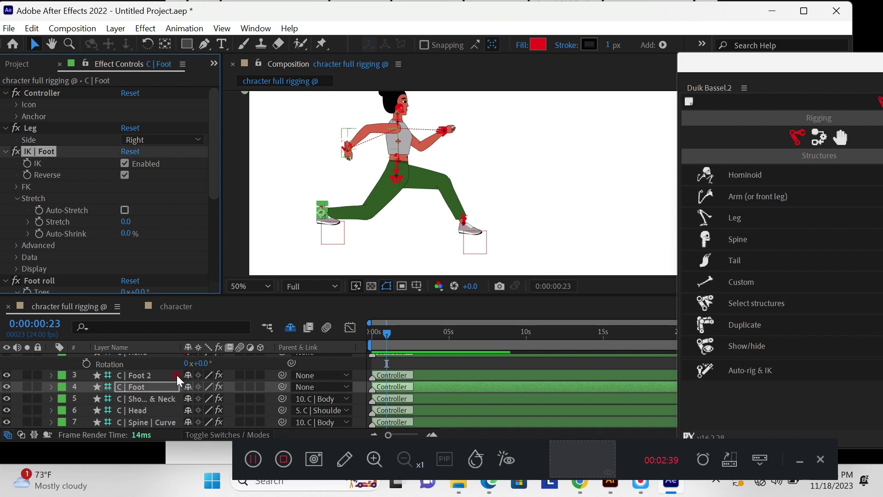
key(r)
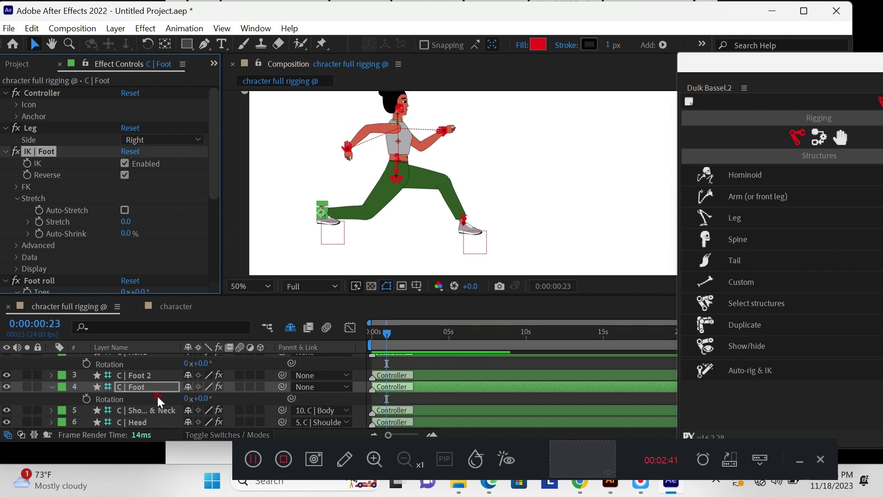
click(201, 397)
drag(204, 399, 272, 404)
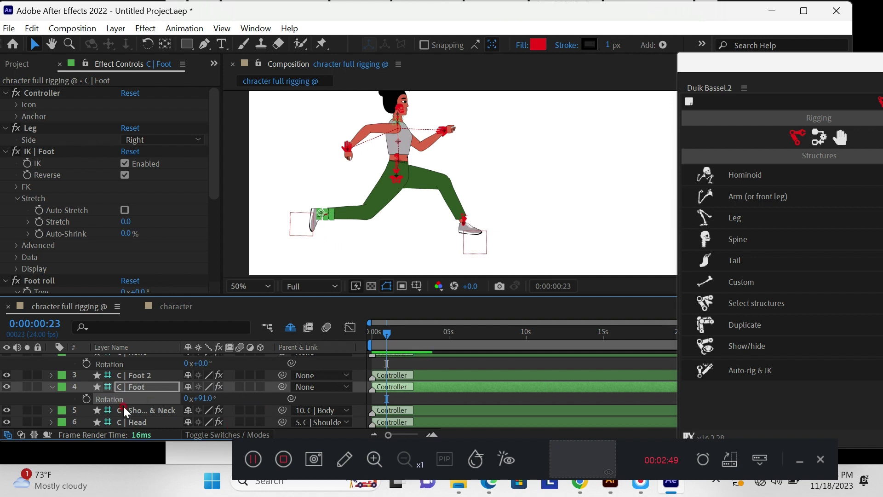
Set the C | Body controller's rotation to 54° to lean the torso forward
scroll(127, 398, down, 2)
scroll(127, 399, down, 1)
click(138, 421)
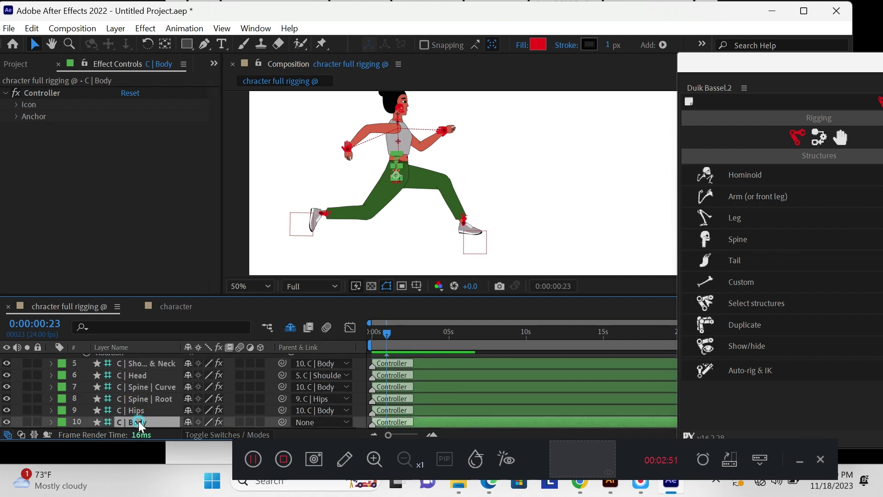
key(r)
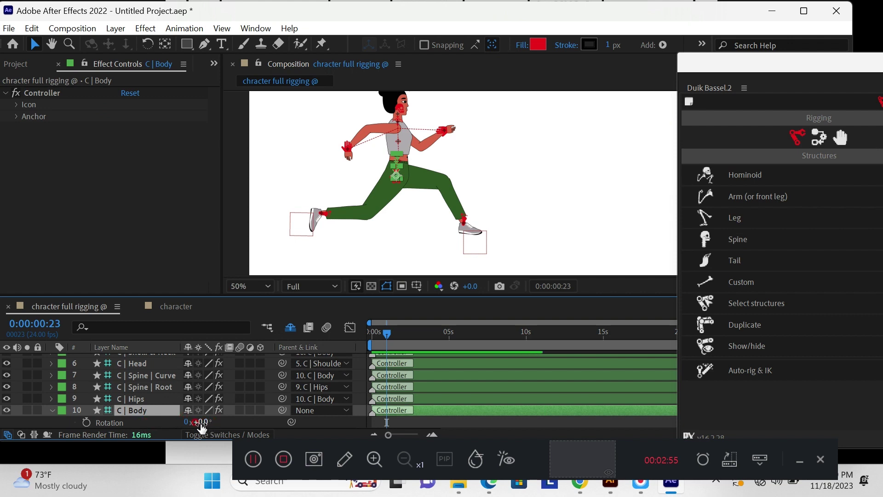
drag(199, 421, 185, 373)
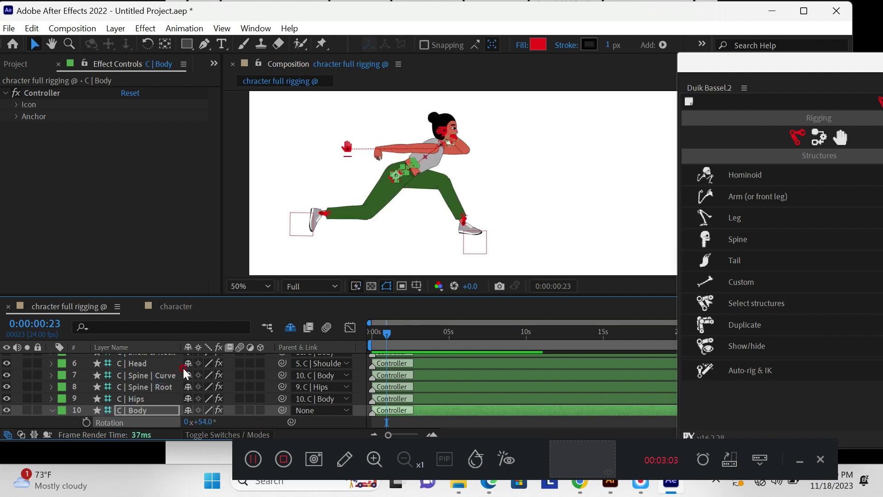
Move the C | Body controller down and backward, to an X position of about 522
key(p)
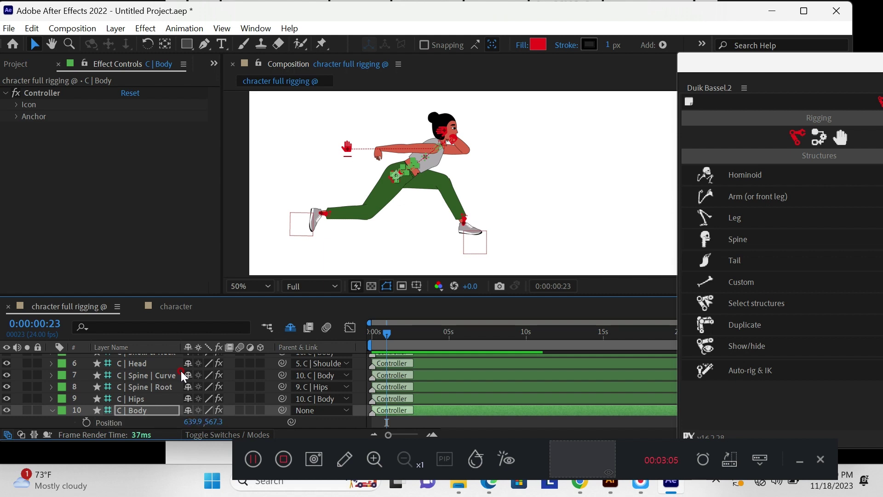
drag(220, 422, 186, 455)
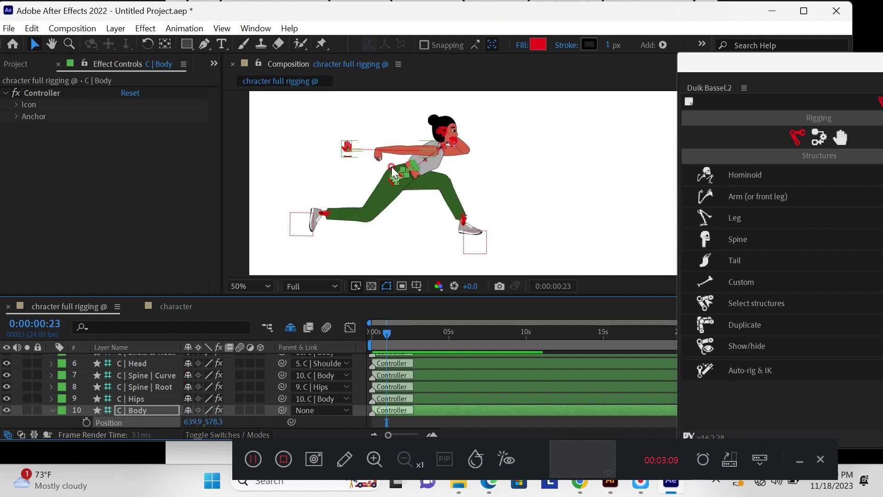
drag(389, 183, 330, 248)
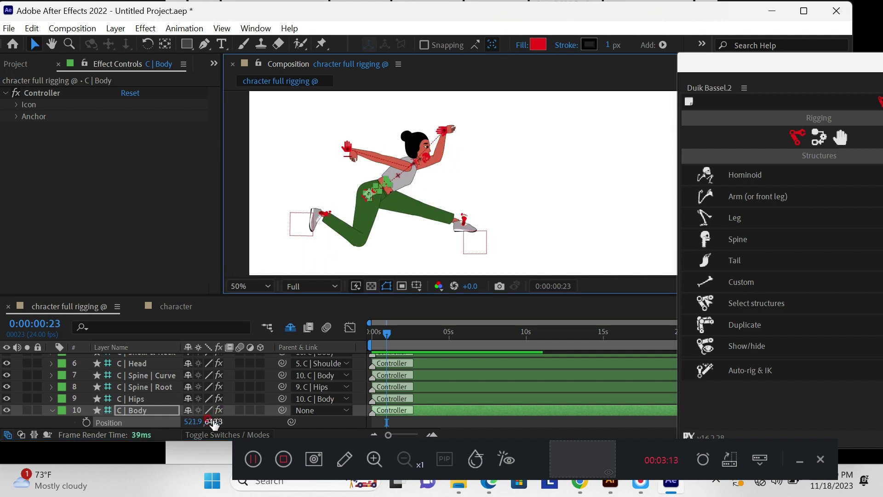
Set the C | Body controller's rotation to 21° and shift the body slightly up and forward between the feet
key(r)
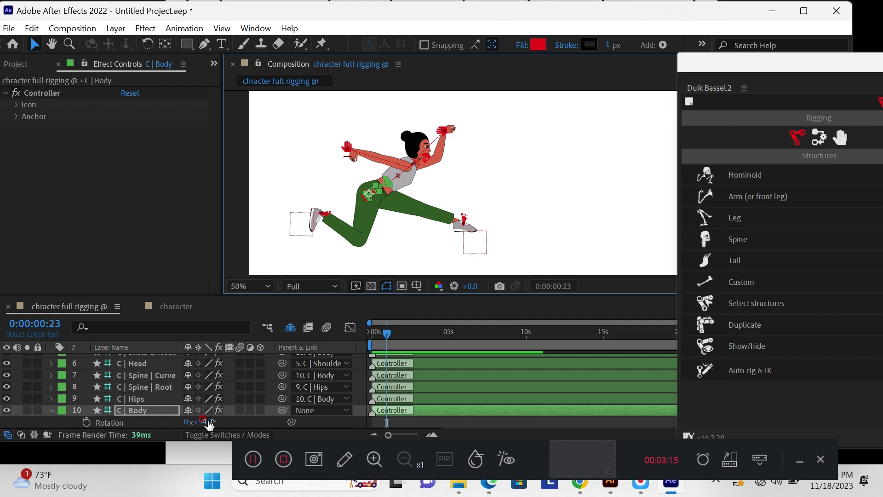
drag(209, 424, 178, 419)
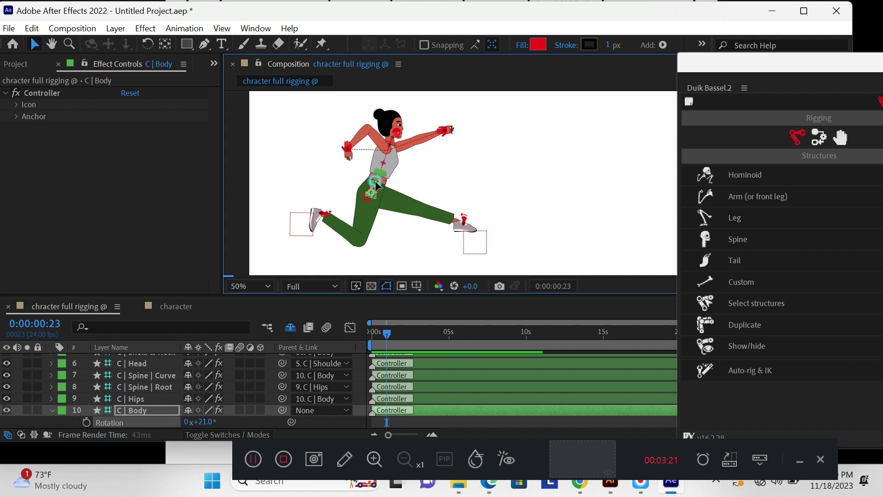
drag(372, 199, 388, 176)
drag(411, 175, 391, 190)
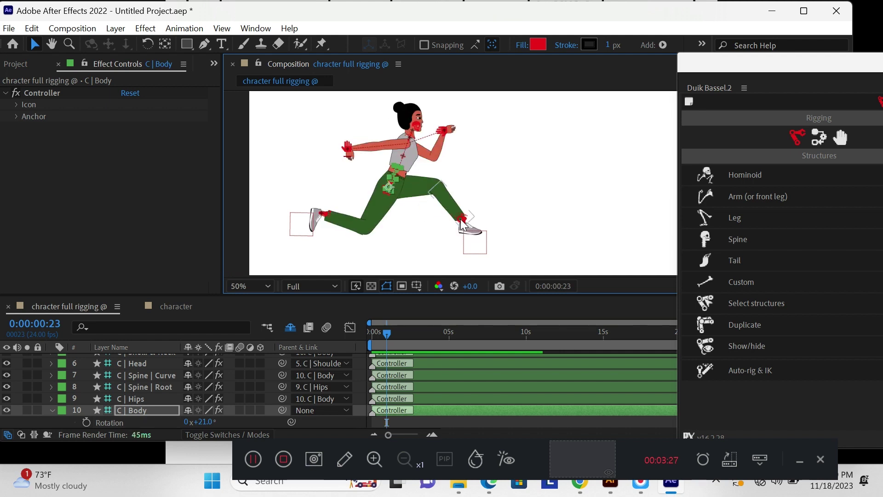
Nudge the C | Foot 2 controller up and back, and set the C | Head controller's rotation to 79°
mouse_move(461, 223)
mouse_down()
mouse_move(479, 200)
mouse_move(457, 220)
mouse_up()
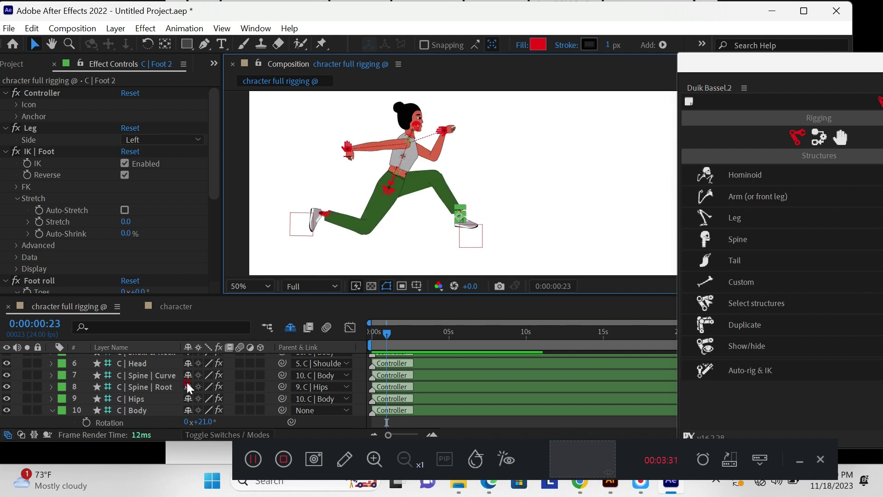
click(144, 364)
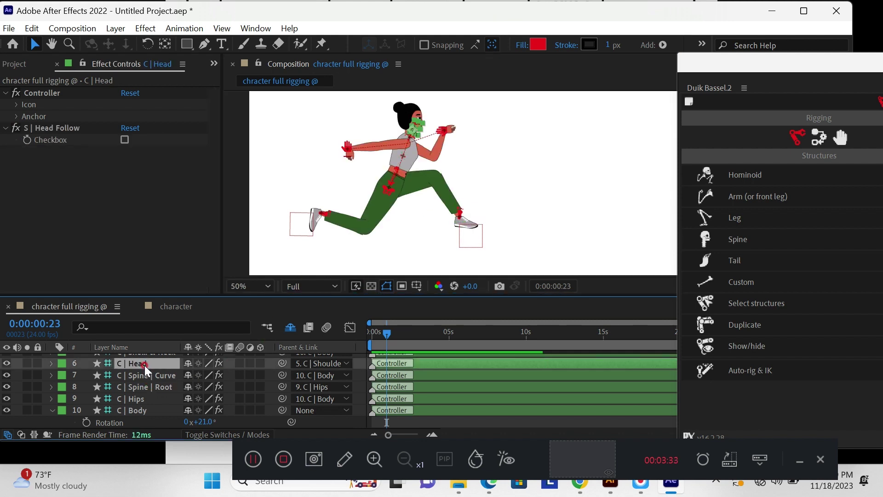
key(r)
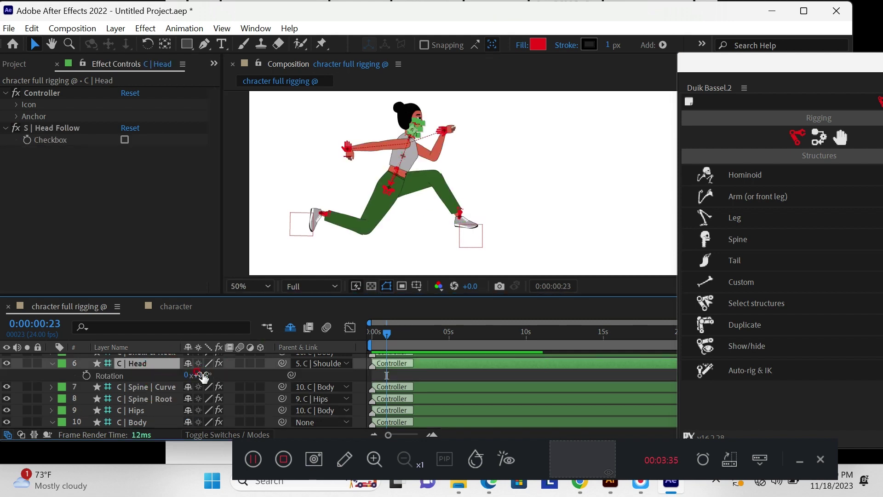
drag(204, 377, 248, 370)
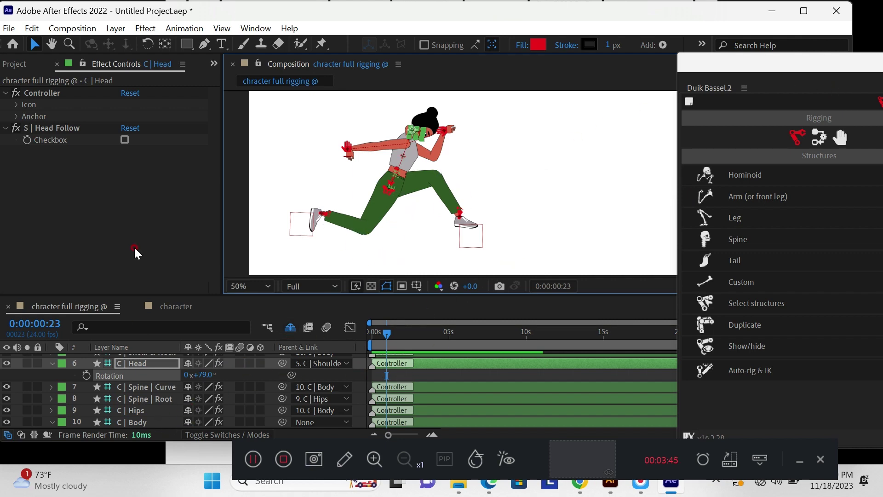
Undo the C | Head rotation change and the last C | Foot 2 move
click(32, 28)
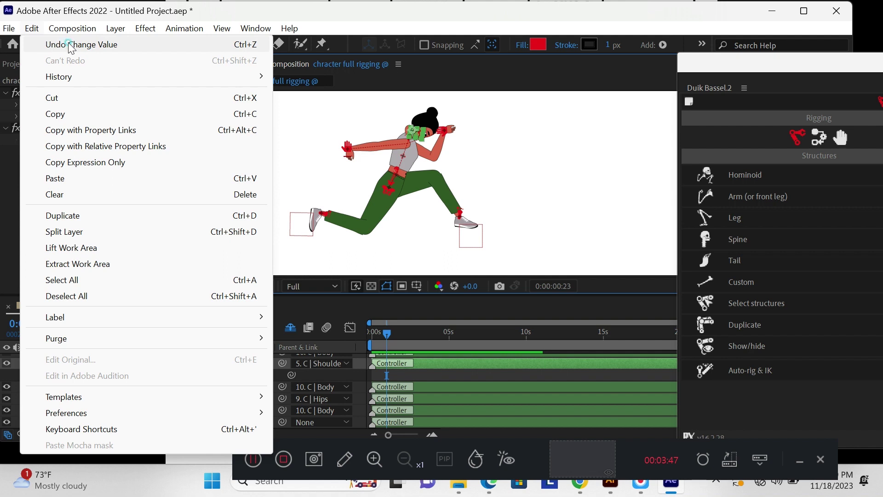
click(70, 46)
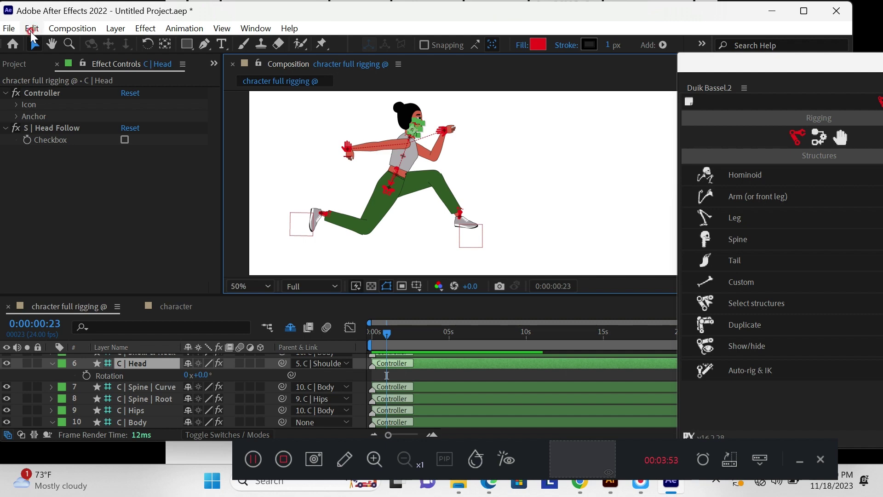
click(32, 30)
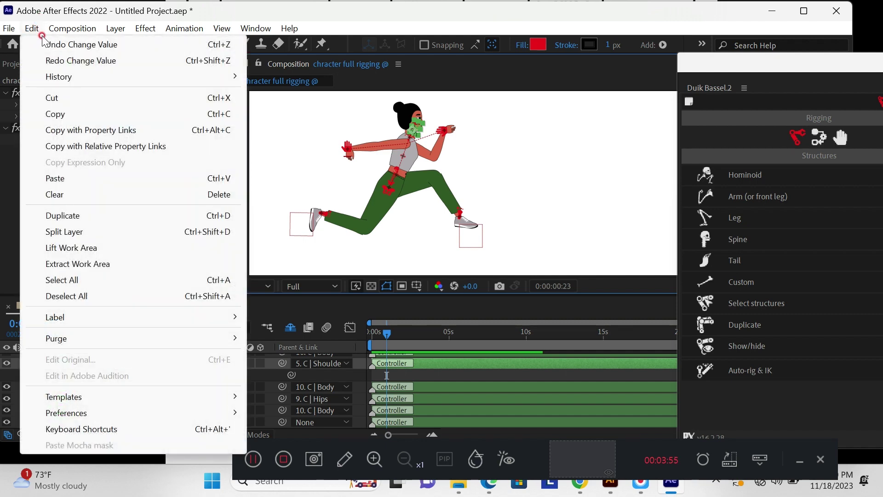
click(57, 46)
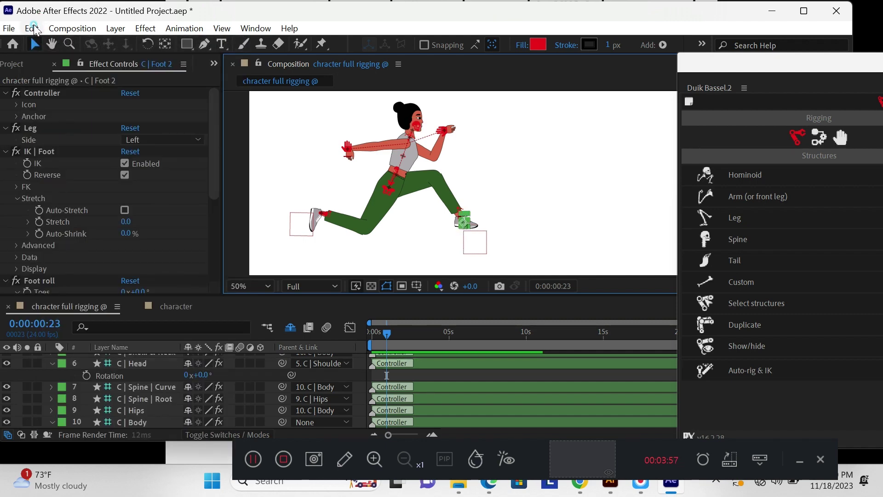
click(32, 29)
click(465, 222)
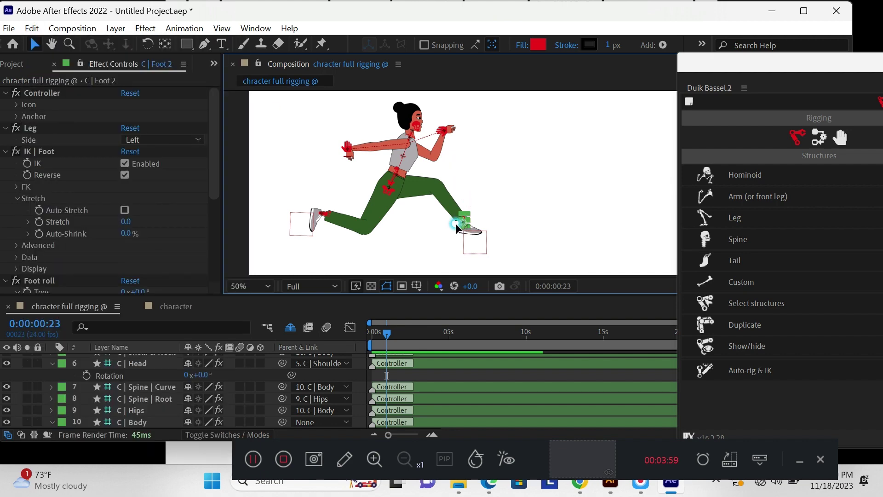
Move the C | Foot 2 controller down and back beneath the body, and bring the rear C | Foot controller forward and down behind it
drag(463, 225, 419, 243)
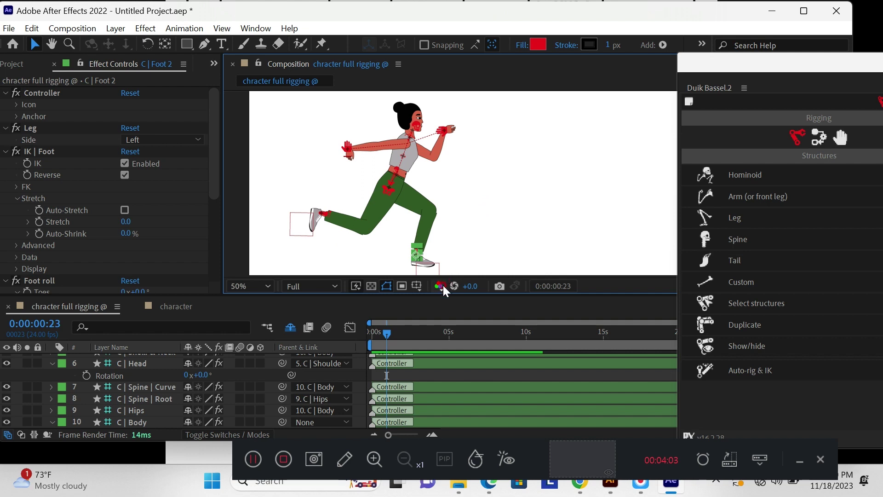
drag(443, 295, 435, 380)
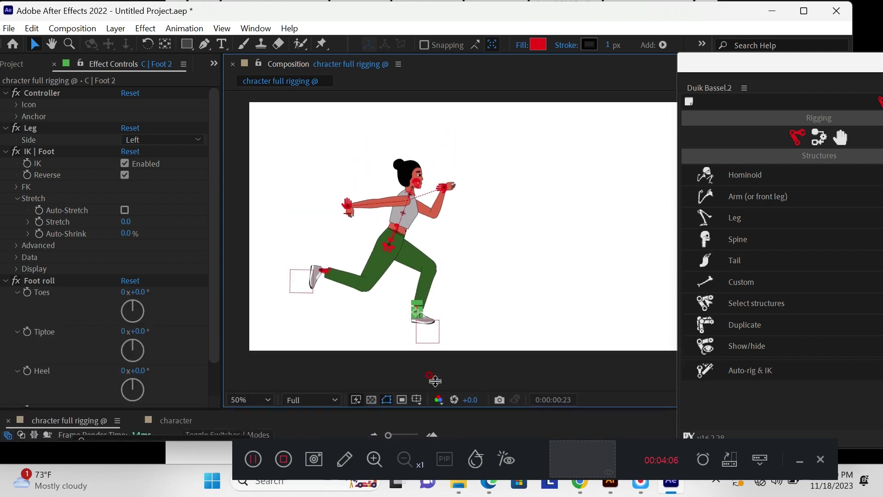
click(323, 274)
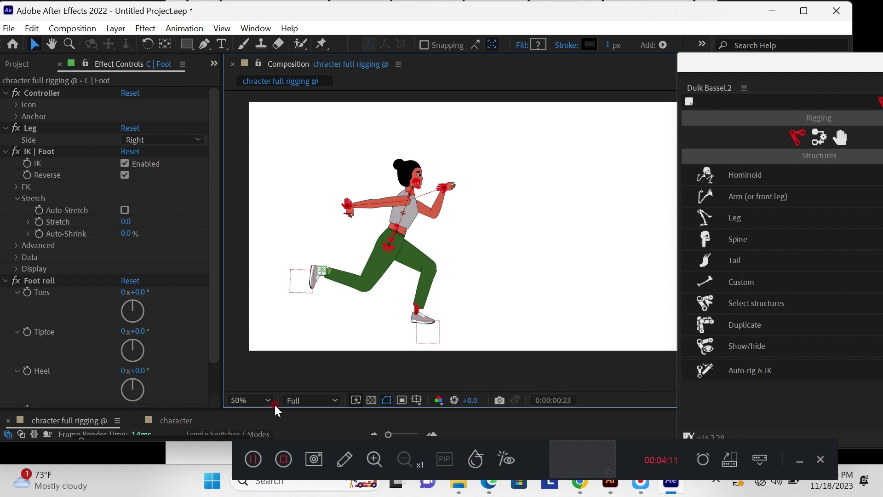
drag(278, 407, 295, 367)
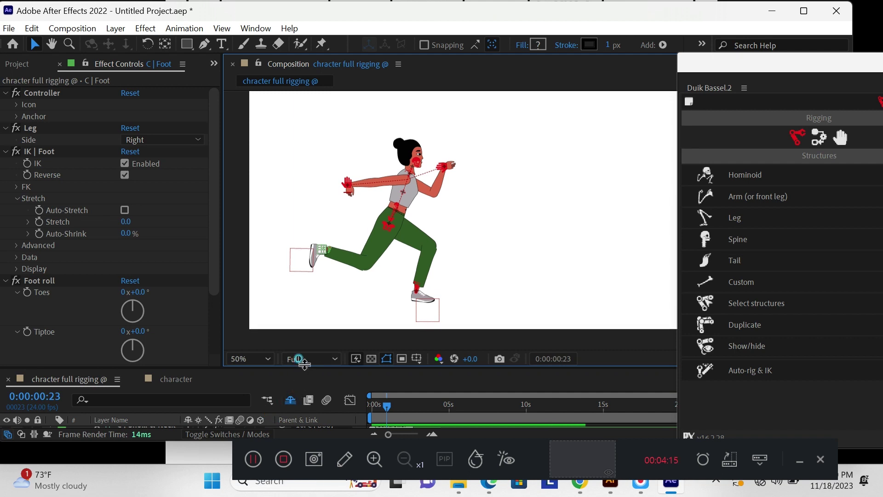
drag(297, 365, 295, 311)
click(225, 407)
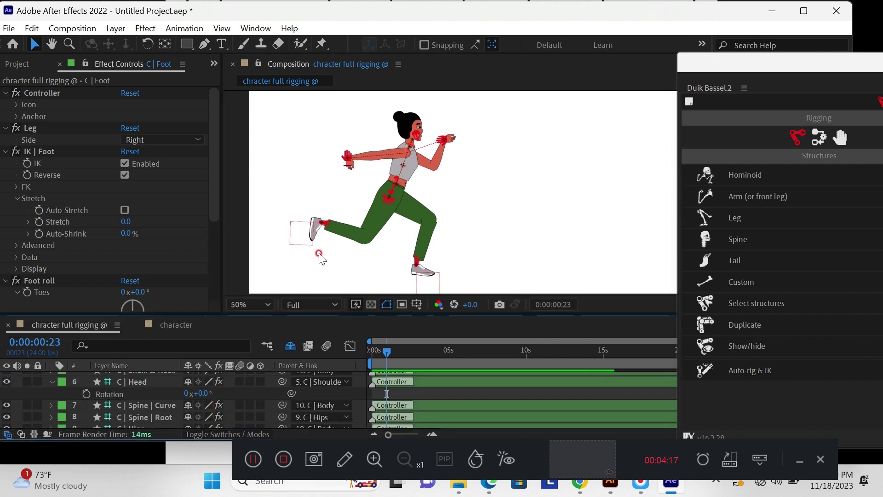
click(324, 226)
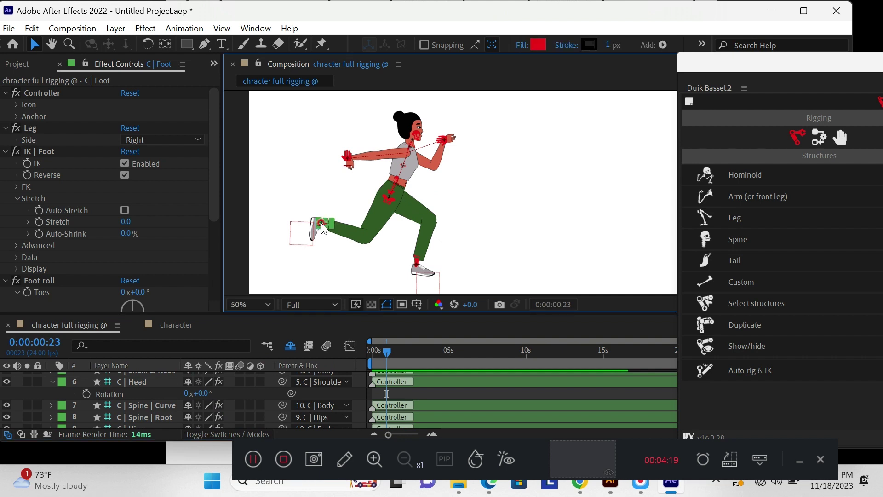
drag(319, 223, 375, 265)
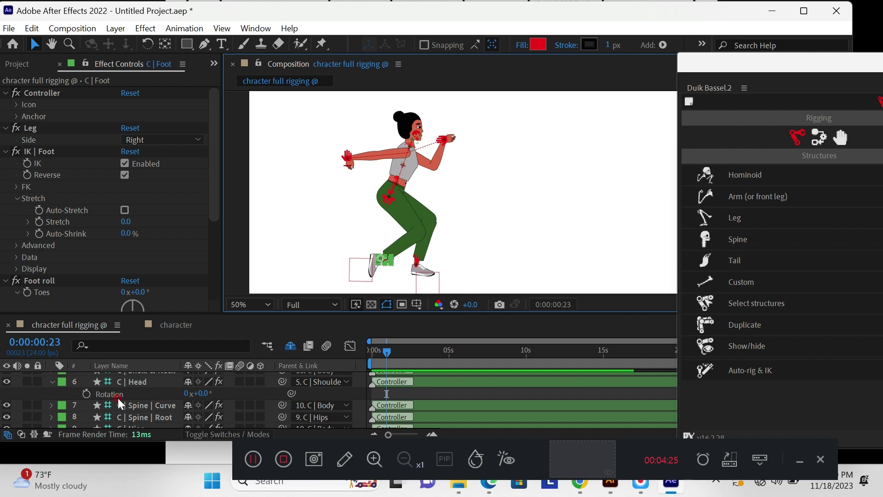
Set the C | Foot controller's rotation to 0°
scroll(118, 398, up, 3)
scroll(141, 396, down, 1)
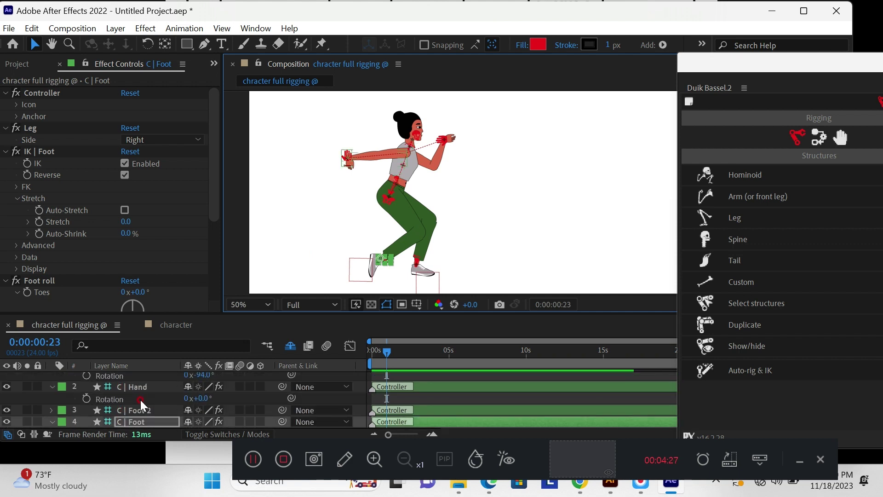
scroll(138, 402, up, 1)
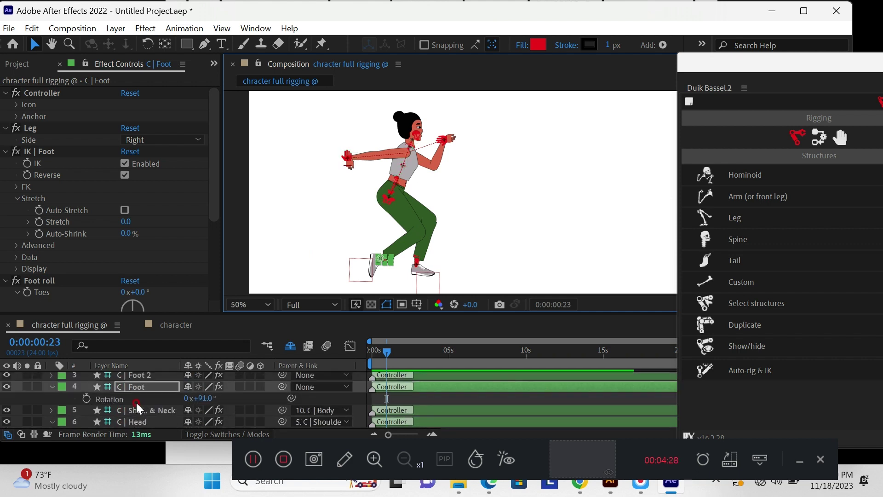
click(204, 399)
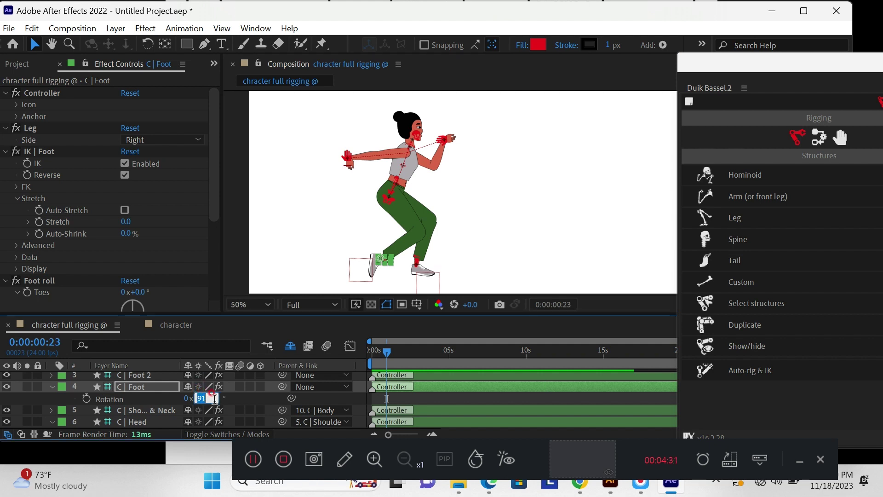
click(247, 399)
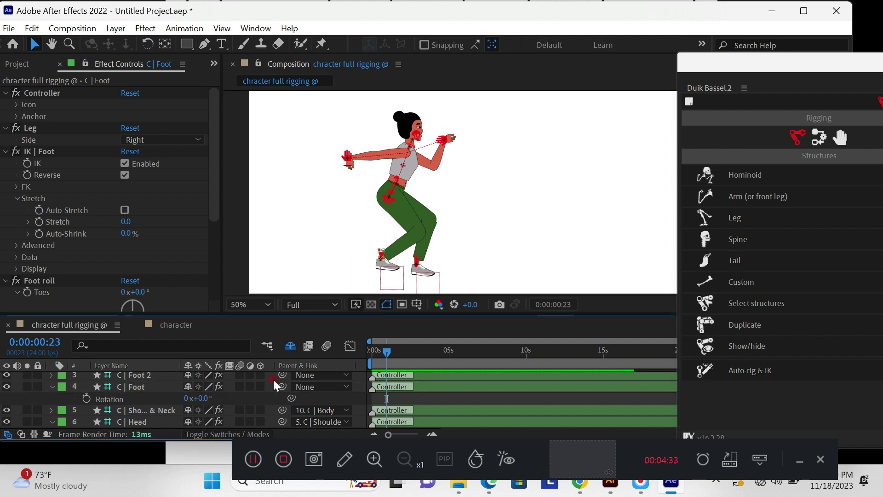
Reveal the C | Foot 2 controller's rotation and move that foot back to align with the other foot
click(140, 376)
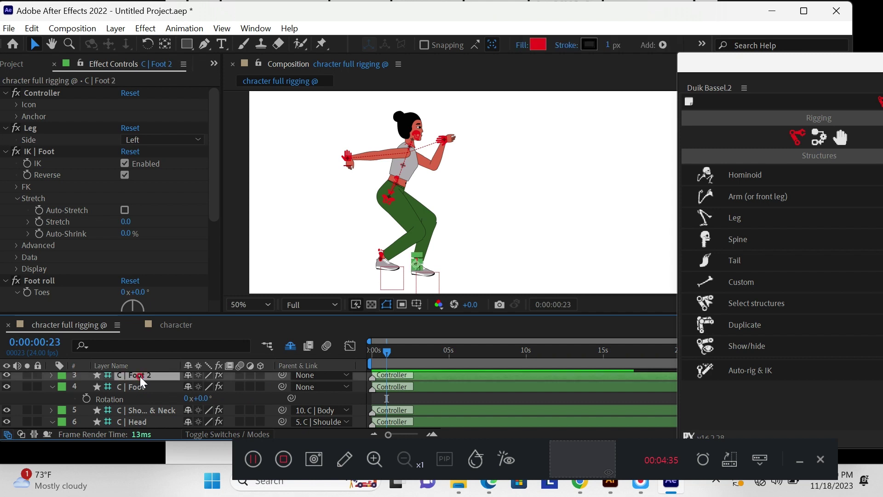
key(r)
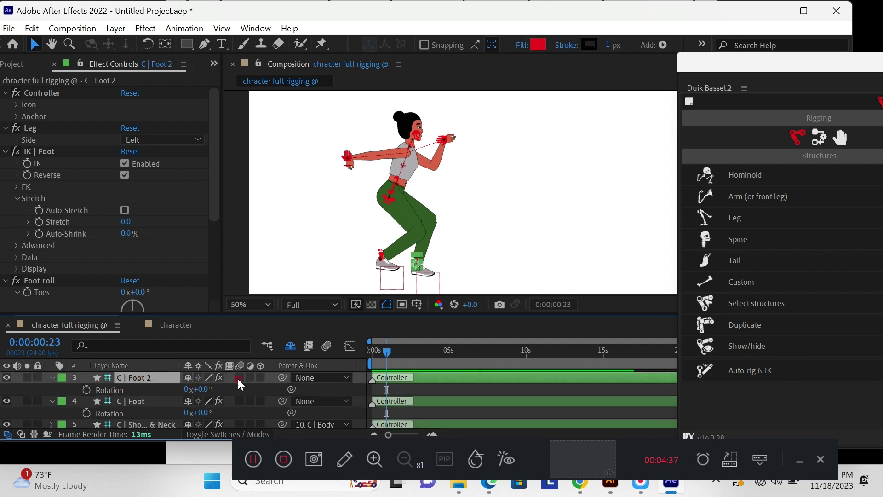
click(407, 263)
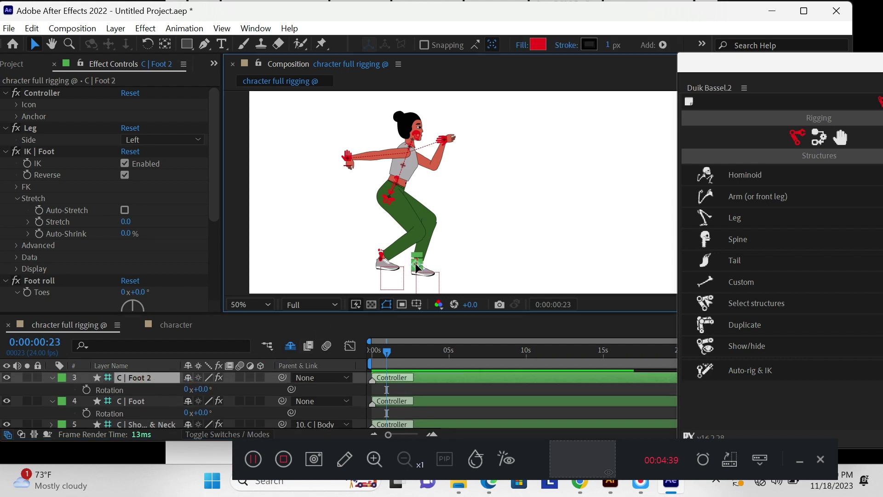
drag(417, 269, 382, 261)
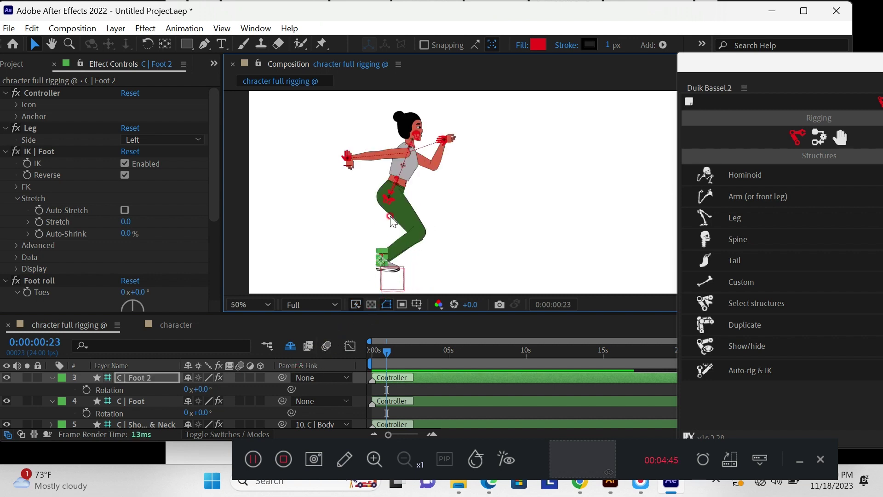
Try to raise the pelvis with the C | Hips controller and undo the move
scroll(405, 216, up, 2)
scroll(408, 209, down, 2)
drag(387, 313, 386, 338)
click(390, 214)
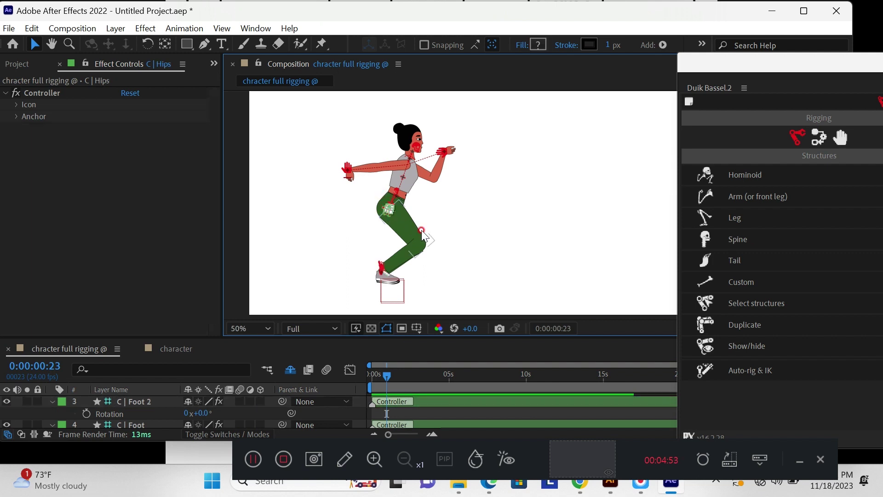
click(232, 407)
click(180, 402)
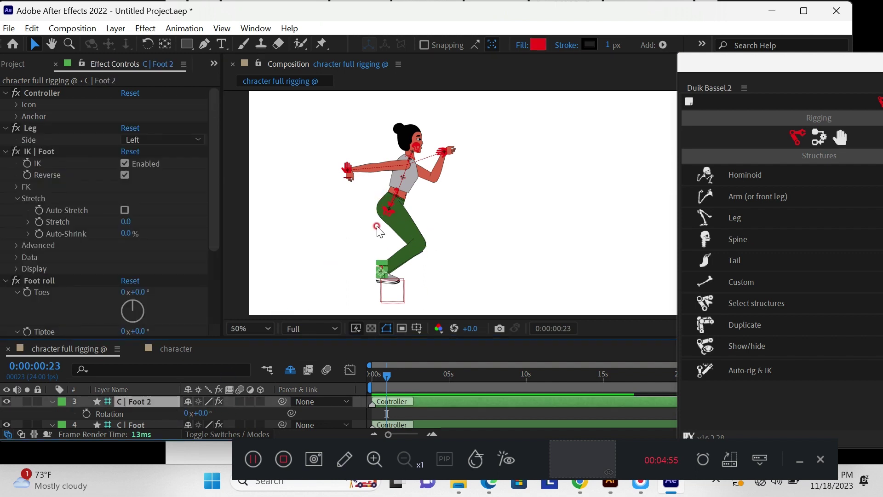
click(388, 218)
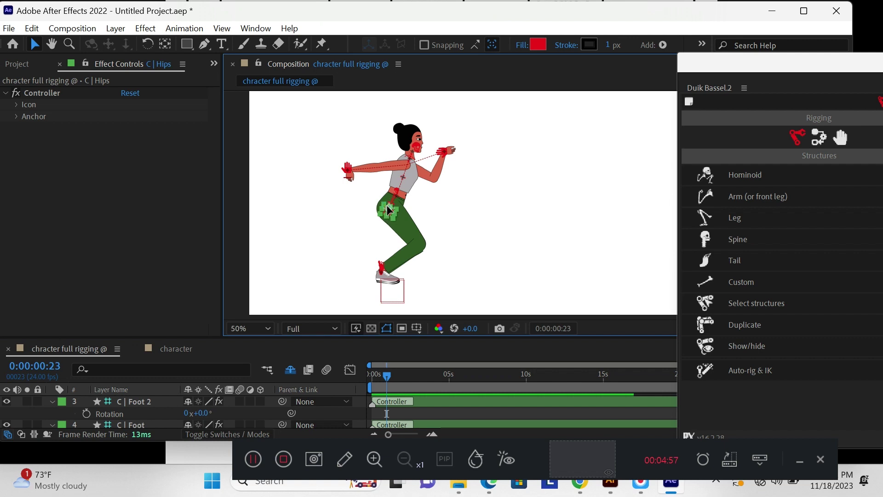
drag(389, 211, 393, 181)
click(416, 228)
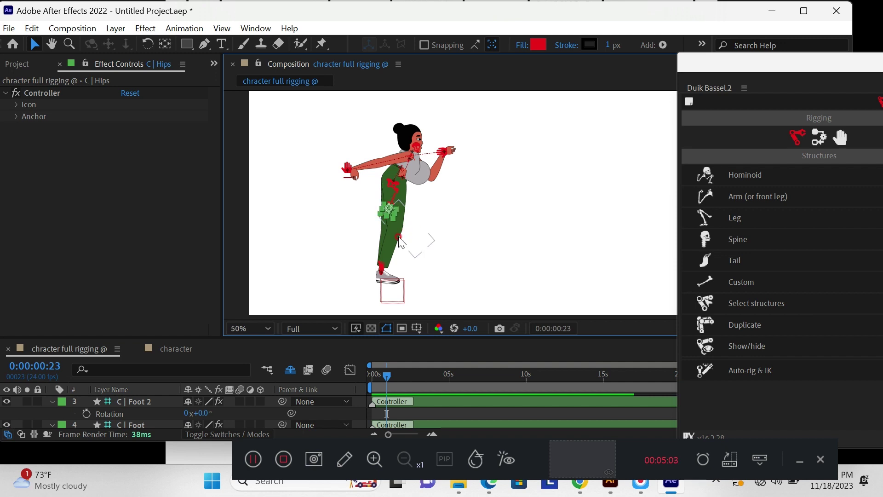
key(ctrl+z)
Set the C | Body controller's rotation to 0°
scroll(140, 419, down, 3)
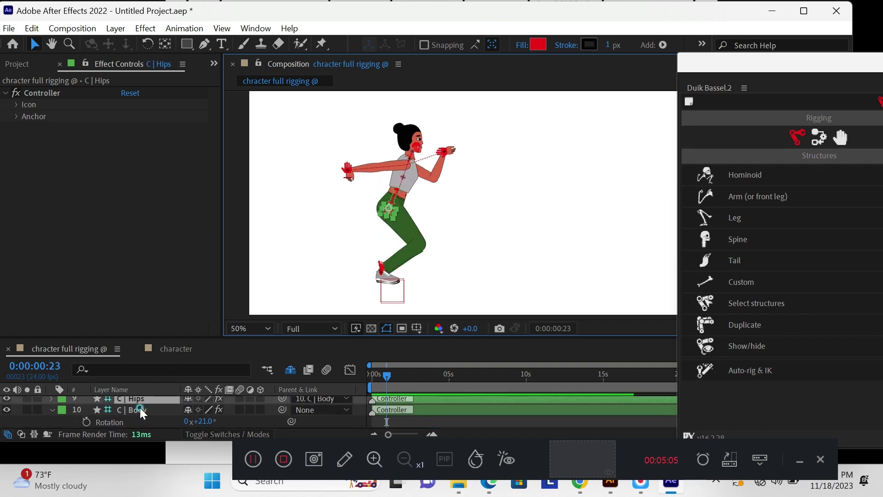
click(143, 413)
click(203, 421)
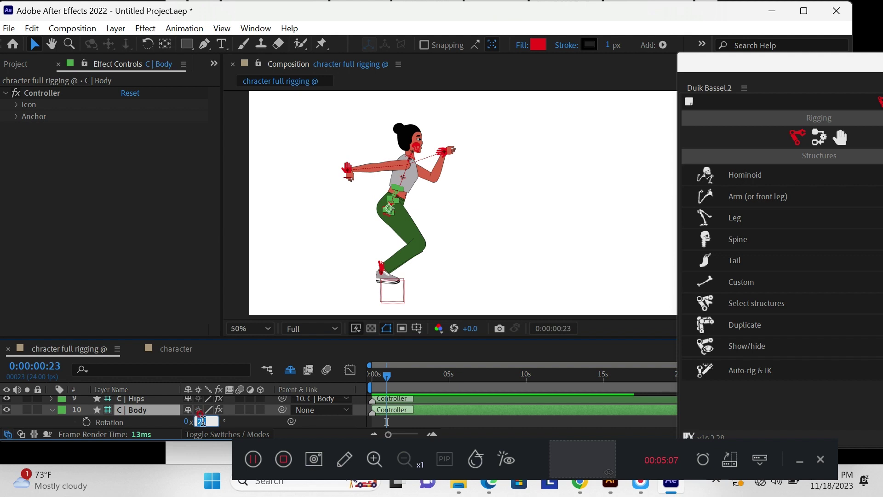
key(Return)
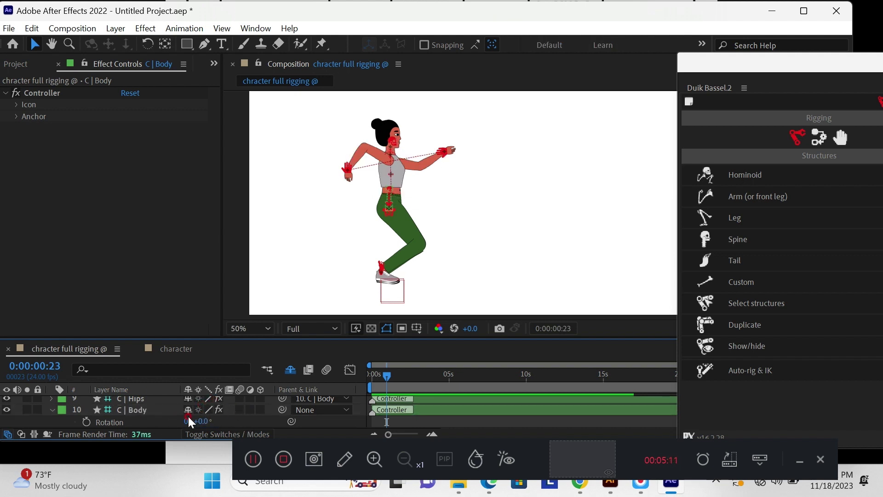
Reveal the C | Body controller's position and raise the body to a Y value of 506.3
scroll(191, 423, up, 5)
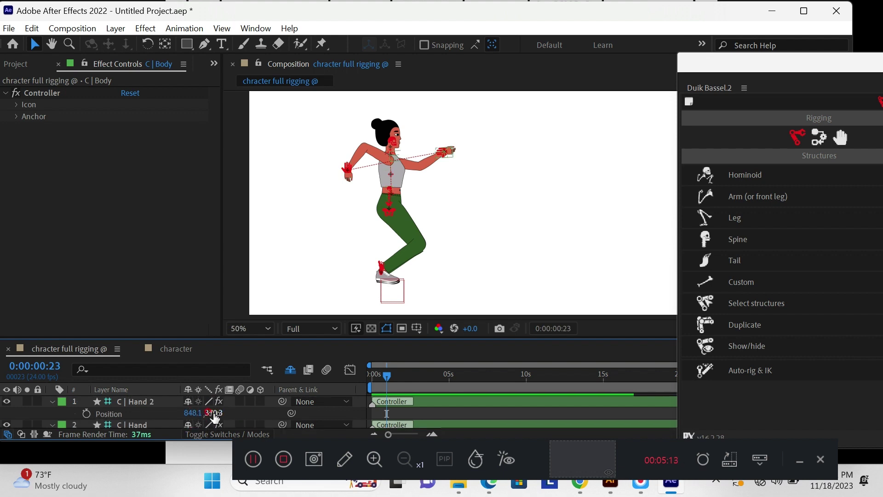
scroll(214, 422, down, 5)
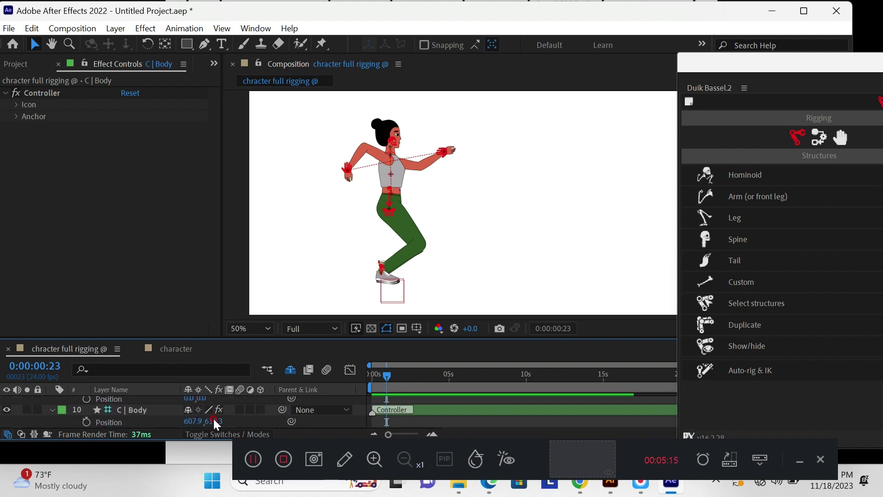
click(151, 410)
mouse_move(216, 421)
mouse_down()
mouse_move(205, 421)
mouse_move(217, 356)
mouse_move(229, 370)
mouse_up()
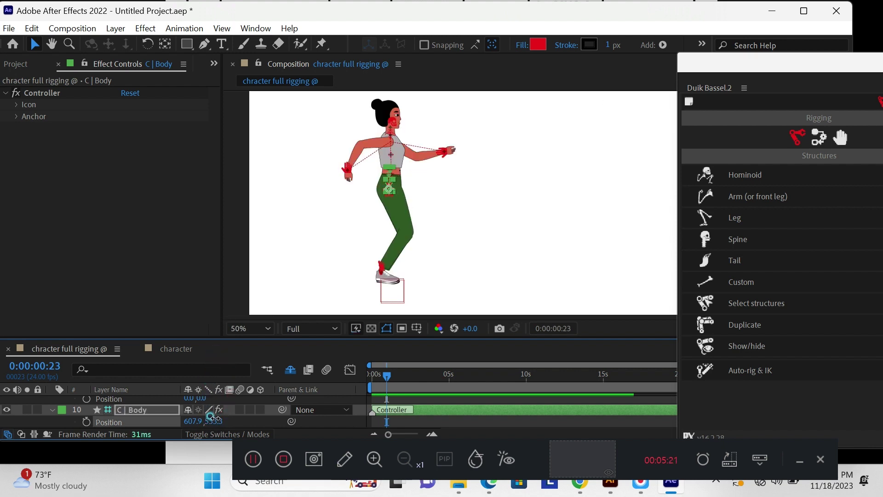
drag(211, 417, 229, 396)
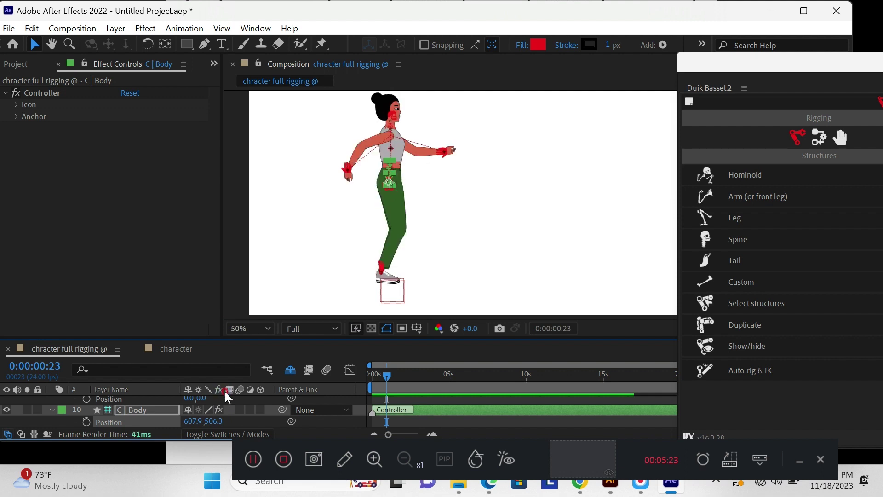
Move the floating Duik Bassel.2 panel into view and close it
click(606, 336)
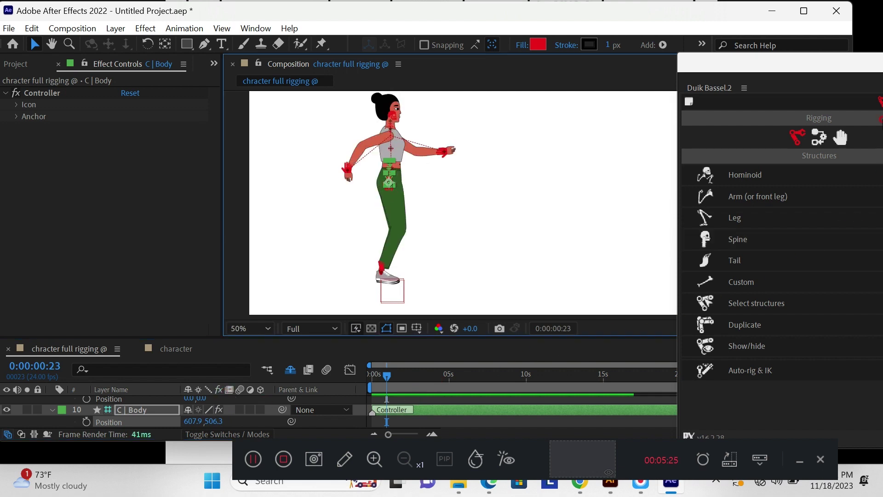
drag(802, 62, 746, 102)
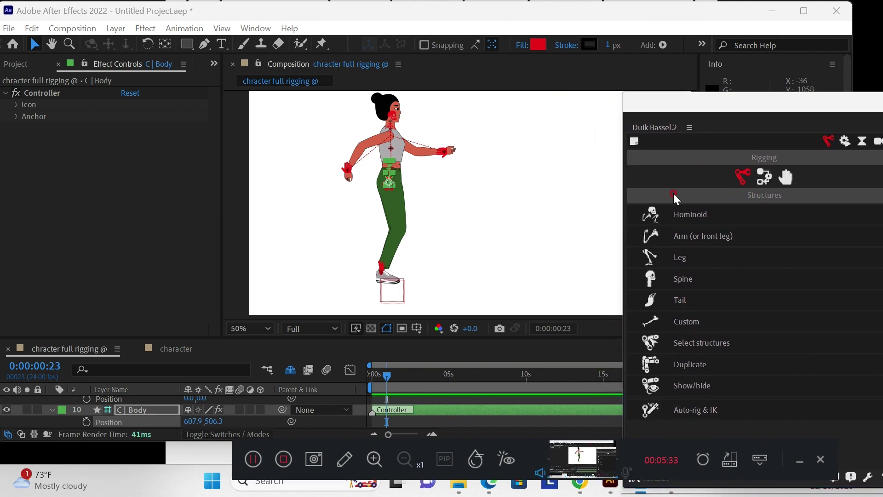
drag(782, 96, 690, 95)
click(825, 101)
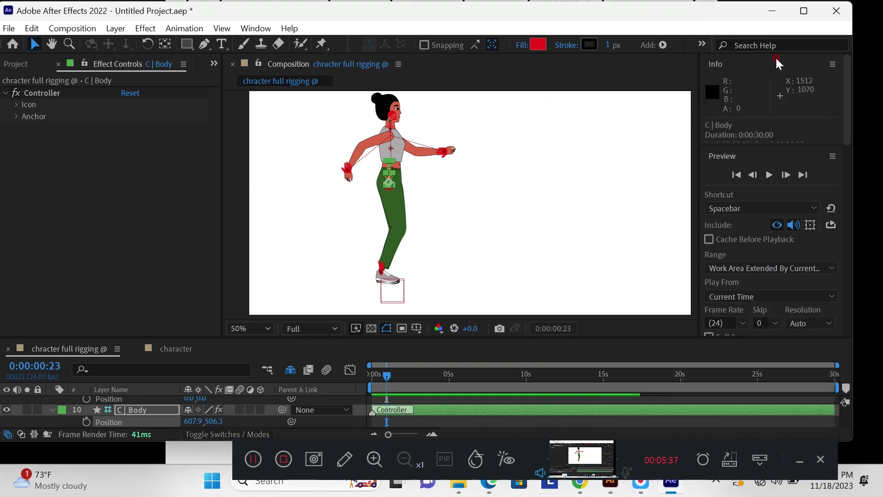
Save the project as "character fuul rigging" in the staff folder's "Turn aroun head 360 dgree" subfolder
click(9, 28)
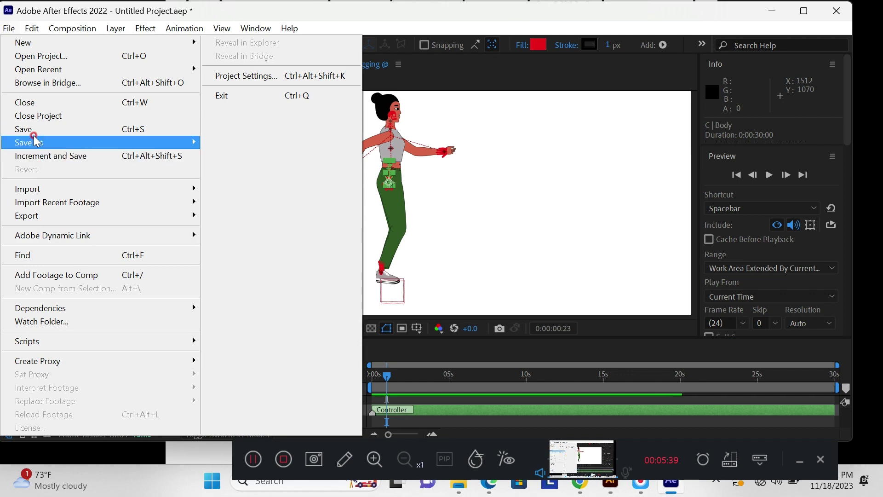
click(33, 131)
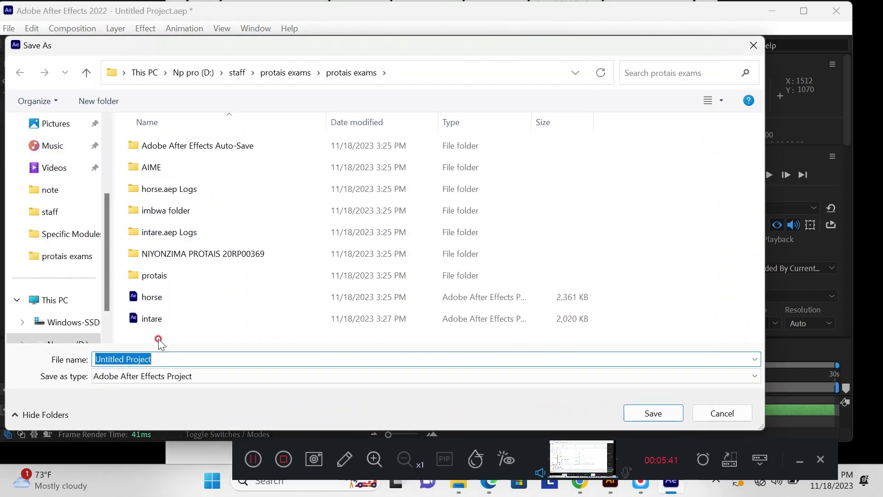
click(54, 213)
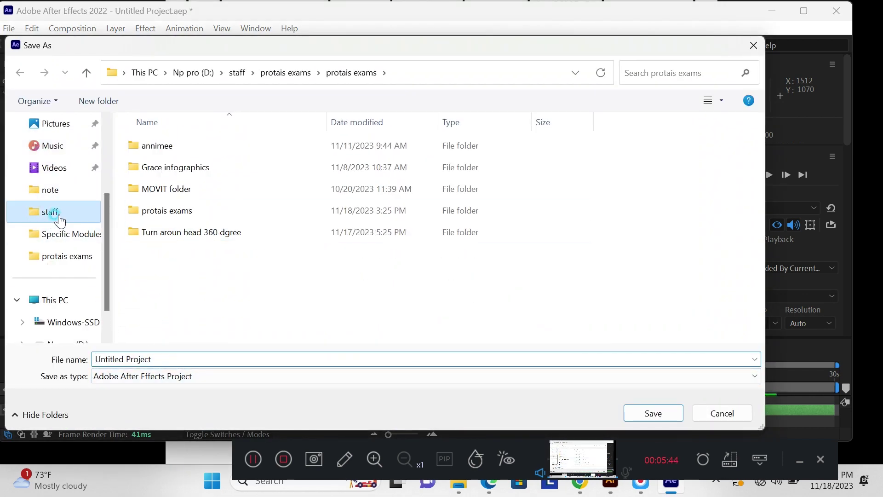
double_click(191, 236)
click(154, 362)
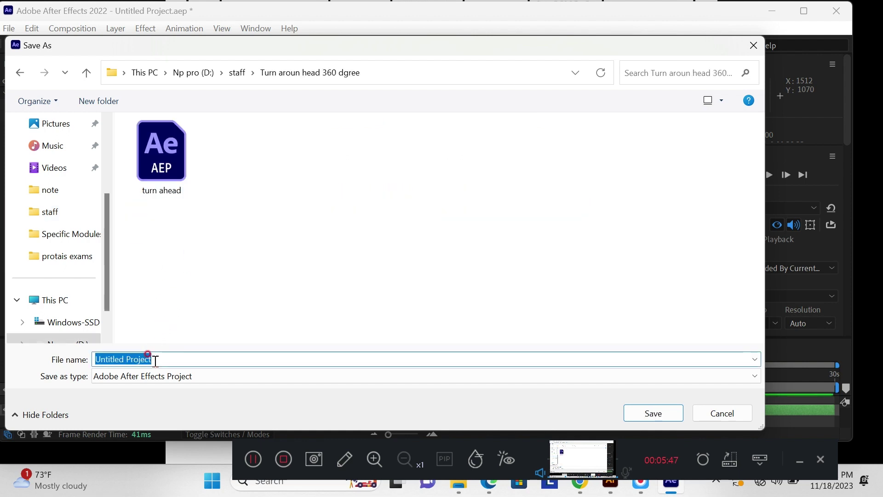
text(character fuul riggi)
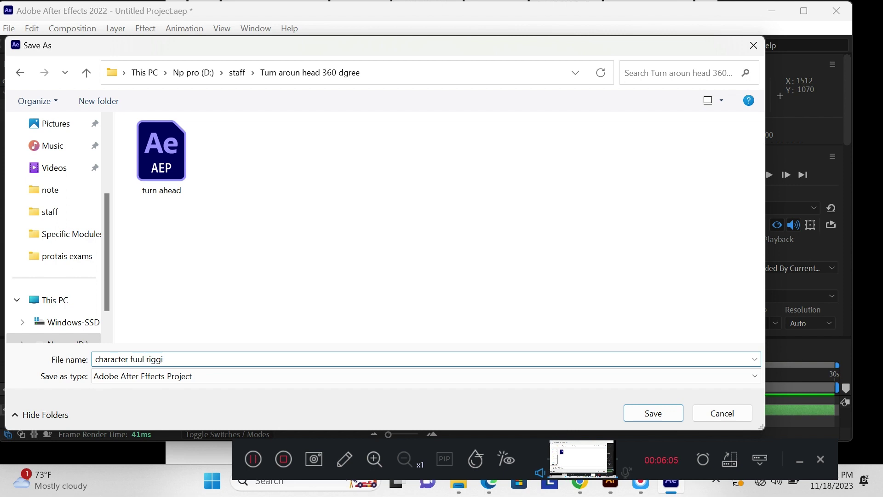
text(ng)
click(661, 413)
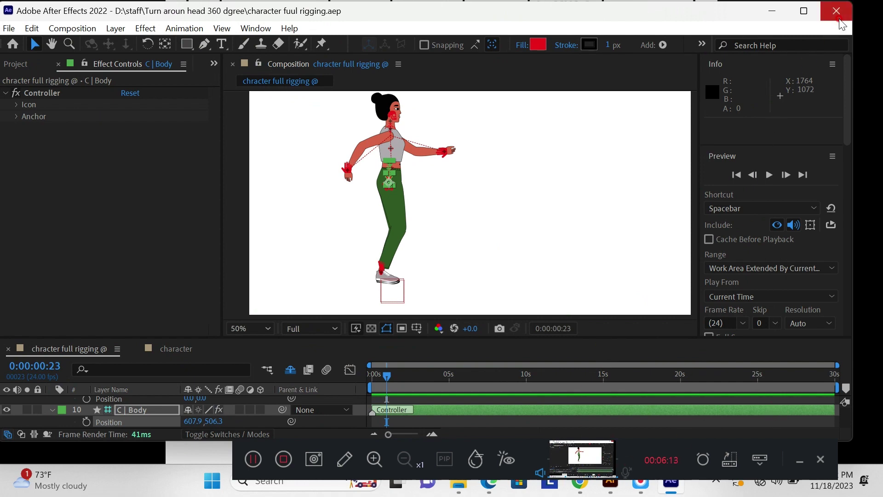
Close After Effects and return to the desktop
click(9, 28)
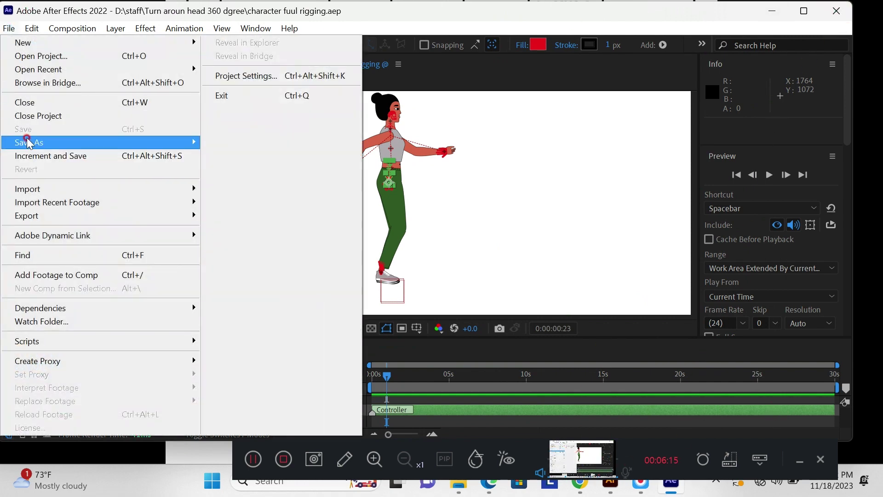
click(837, 13)
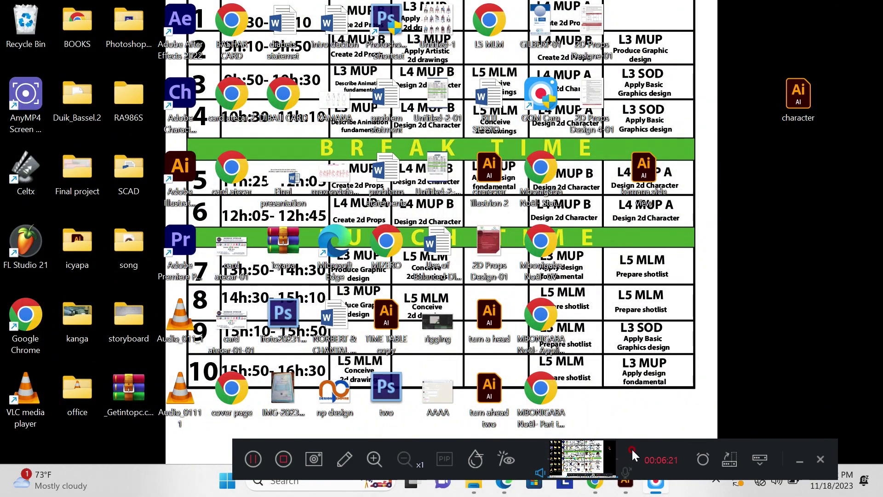
drag(641, 438, 624, 299)
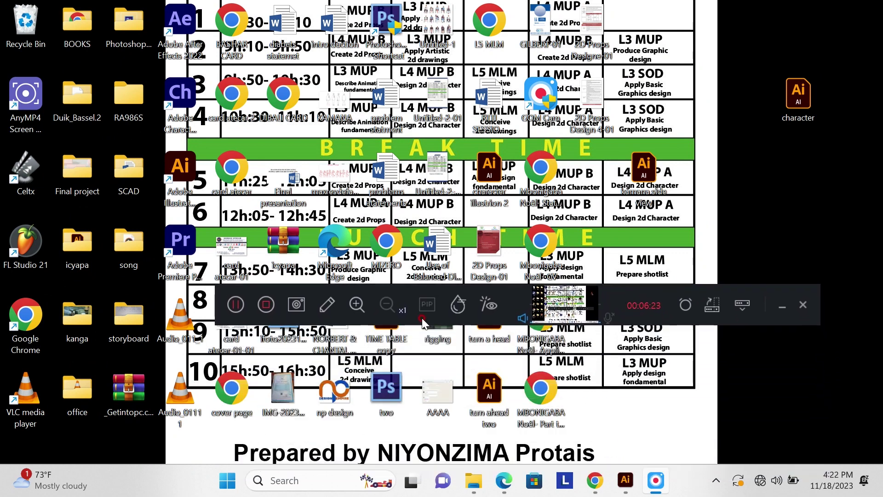